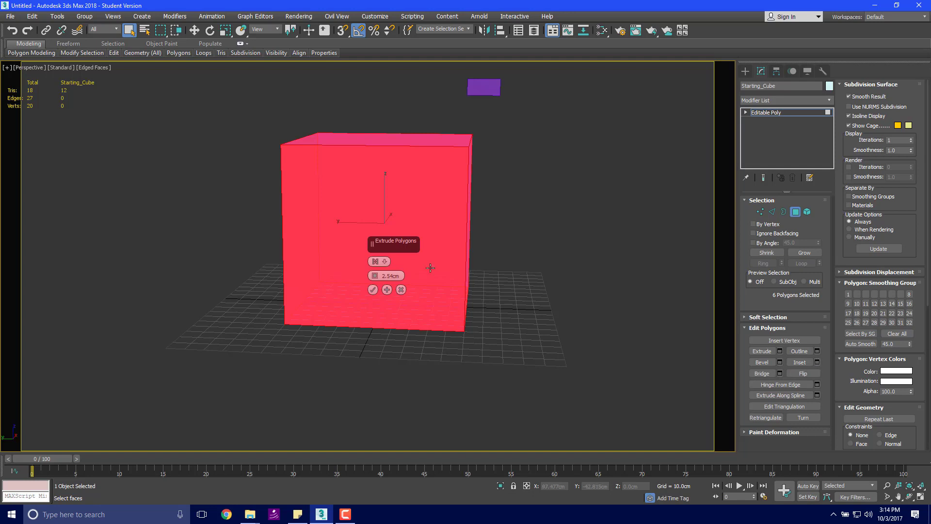
# - Inset all six selected cube faces individually, rather than as a group, by 12 cm
pyautogui.click(378, 262)
pyautogui.click(379, 262)
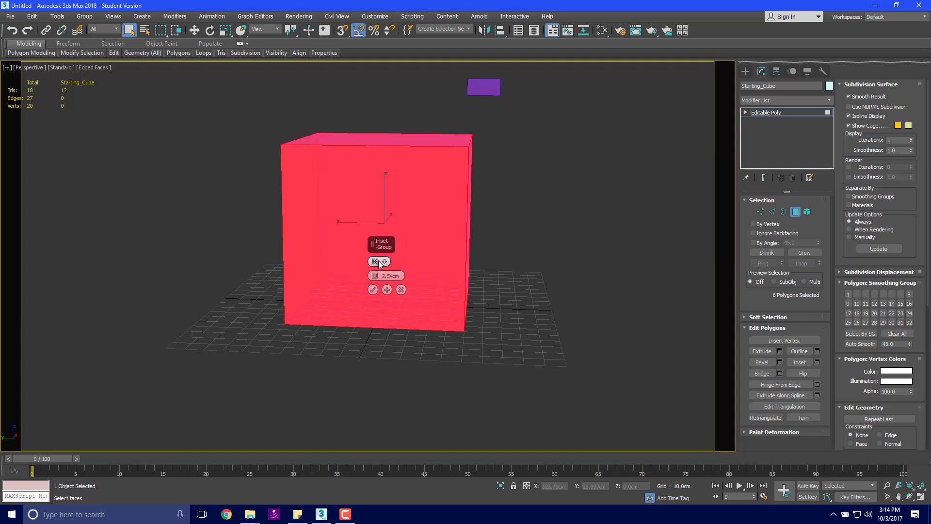
pyautogui.click(381, 263)
pyautogui.click(402, 281)
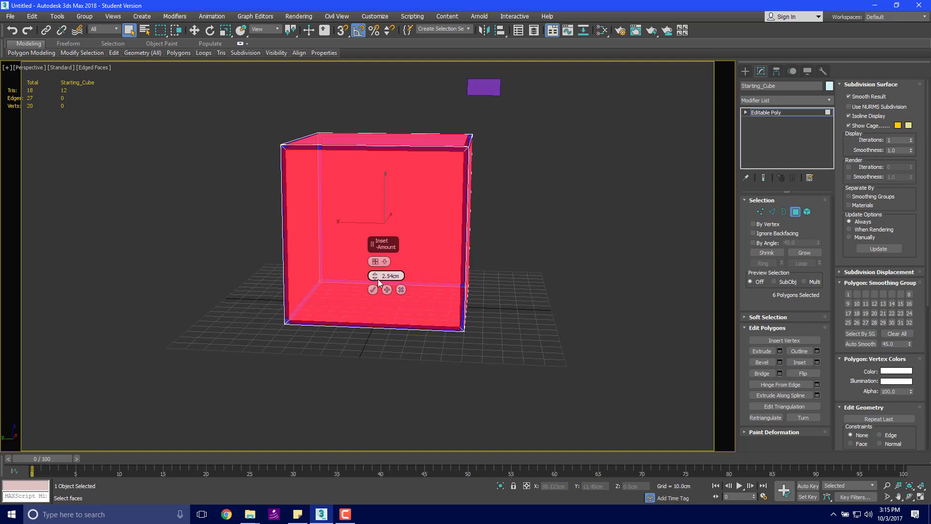
pyautogui.moveTo(379, 280); pyautogui.dragTo(380, 267)
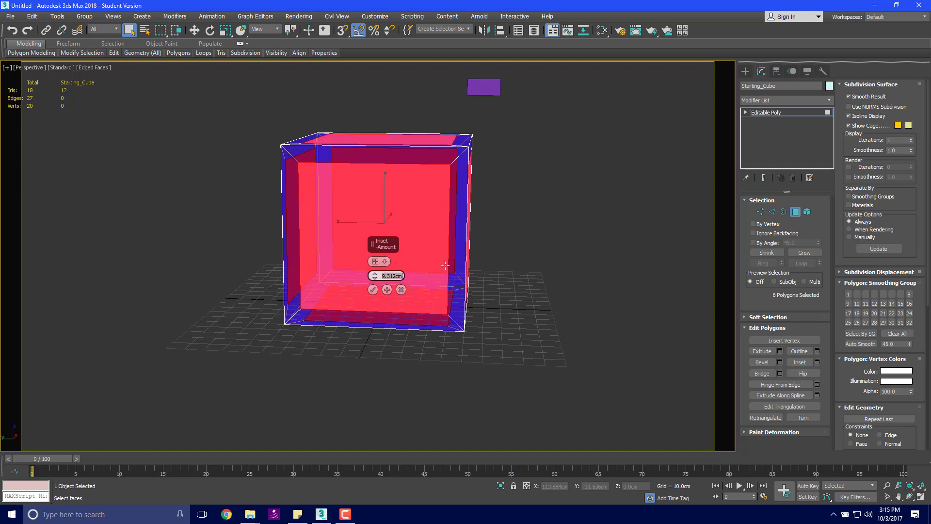
pyautogui.write('12')
pyautogui.press('Return')
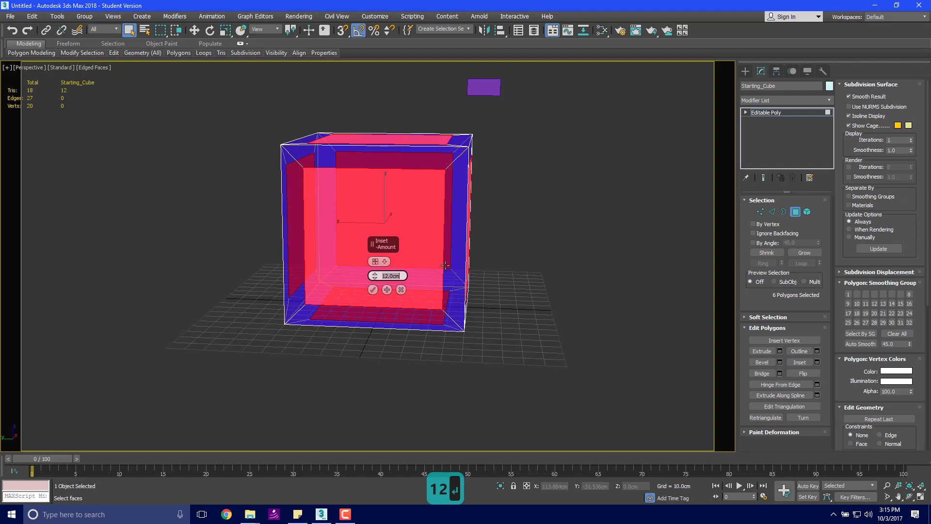
pyautogui.keyDown('alt'); pyautogui.moveTo(354, 301); pyautogui.dragTo(378, 300, button='middle'); pyautogui.keyUp('alt')
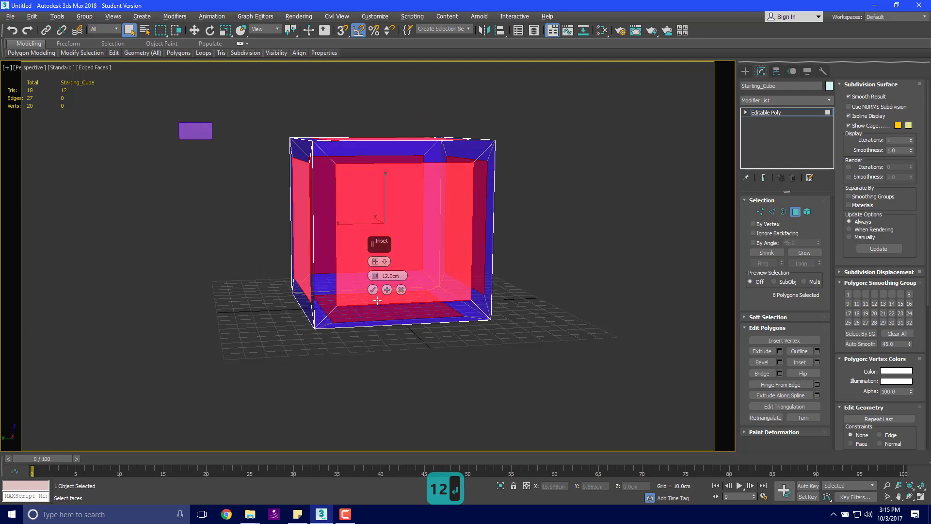
pyautogui.click(372, 289)
# - Extrude the six inset faces inward with a height of -4 cm
pyautogui.keyDown('alt'); pyautogui.moveTo(544, 266); pyautogui.dragTo(512, 256, button='middle'); pyautogui.keyUp('alt')
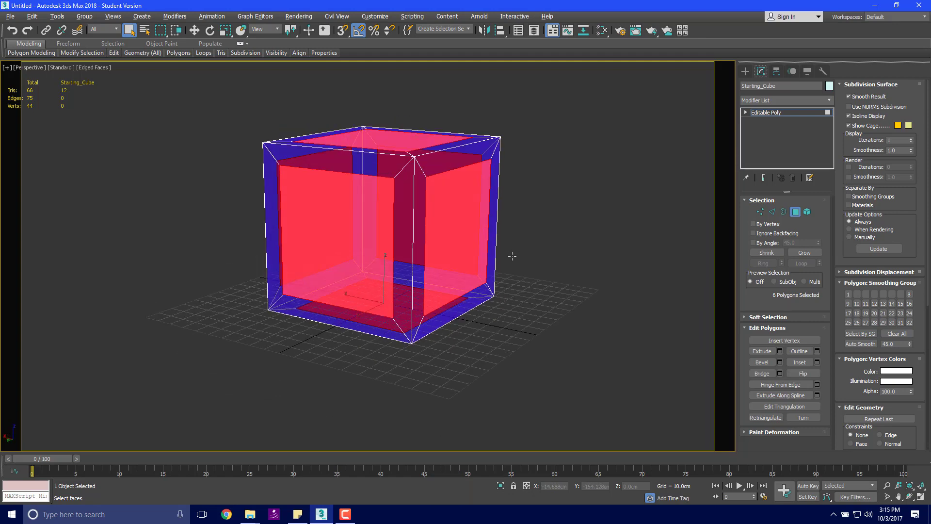
pyautogui.click(780, 351)
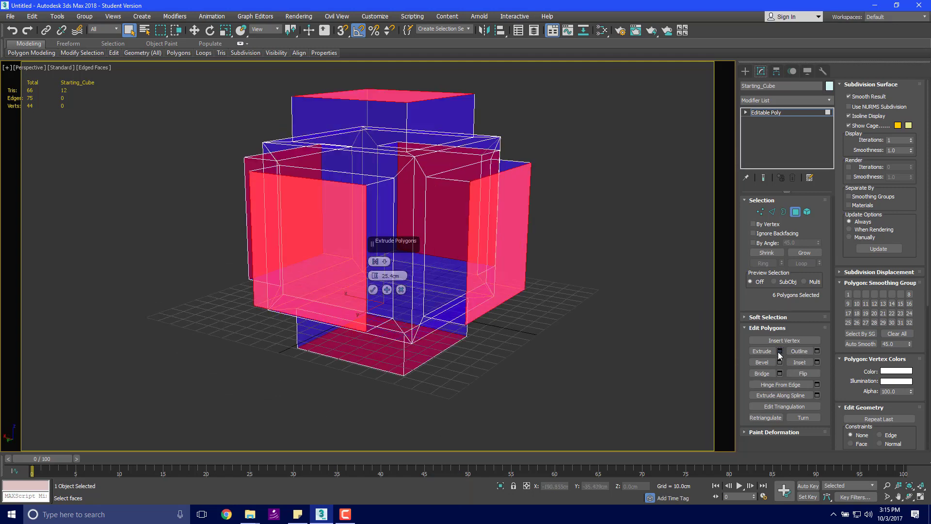
pyautogui.rightClick(376, 281)
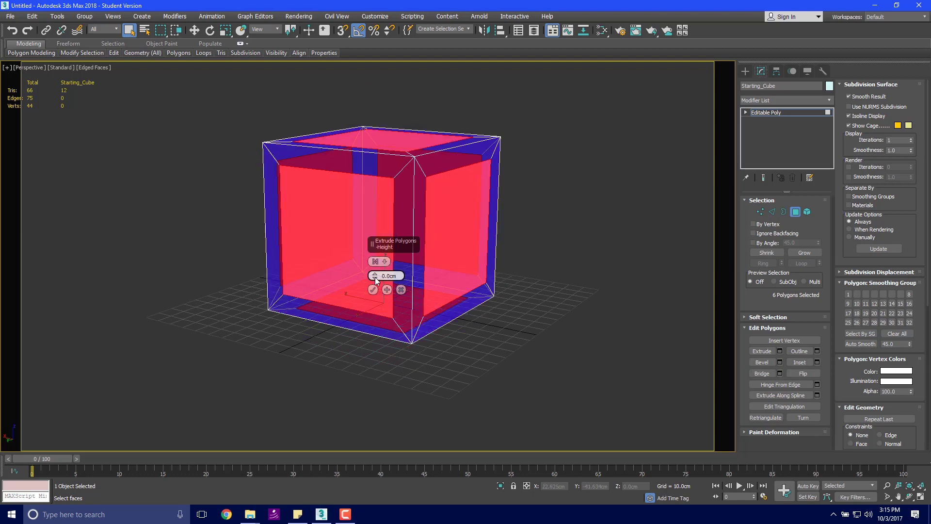
pyautogui.moveTo(375, 281); pyautogui.dragTo(378, 285)
pyautogui.doubleClick(386, 276)
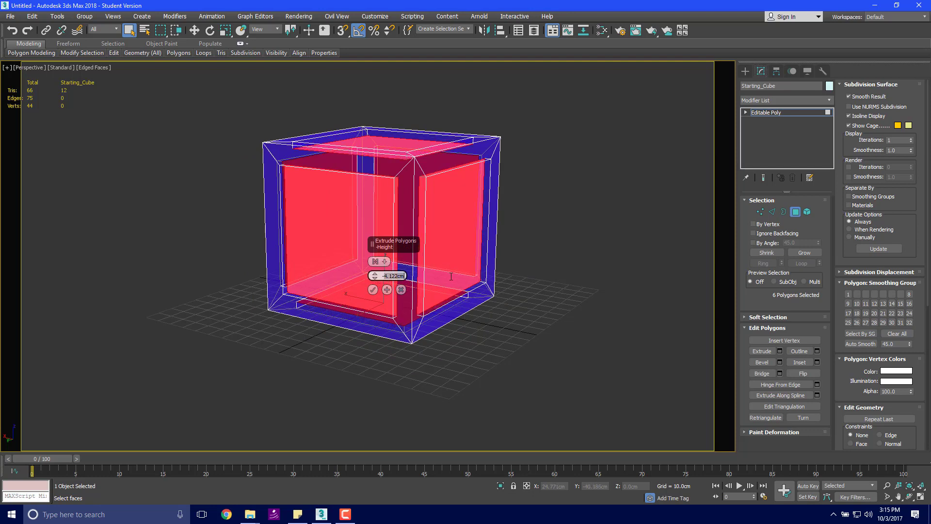
pyautogui.write('-4')
pyautogui.press('Return')
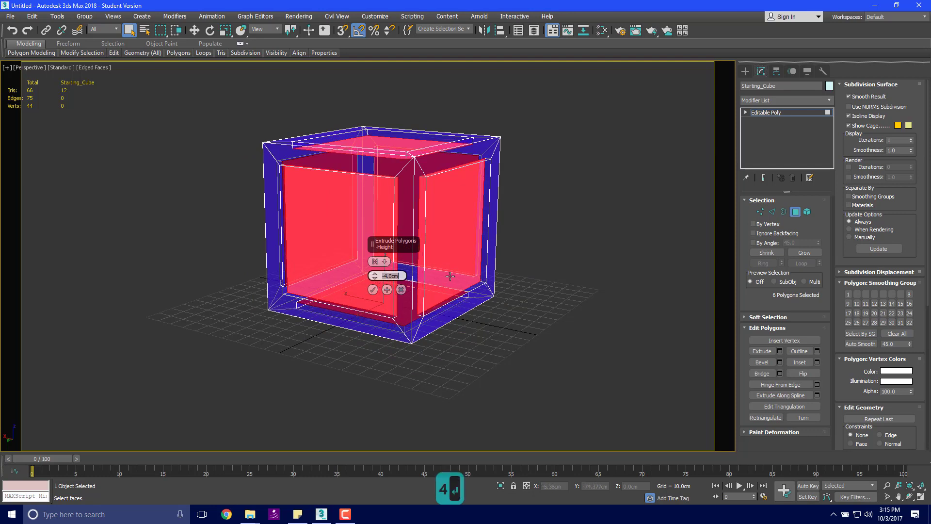
pyautogui.keyDown('alt'); pyautogui.moveTo(455, 245); pyautogui.dragTo(415, 269, button='middle'); pyautogui.keyUp('alt')
pyautogui.click(373, 290)
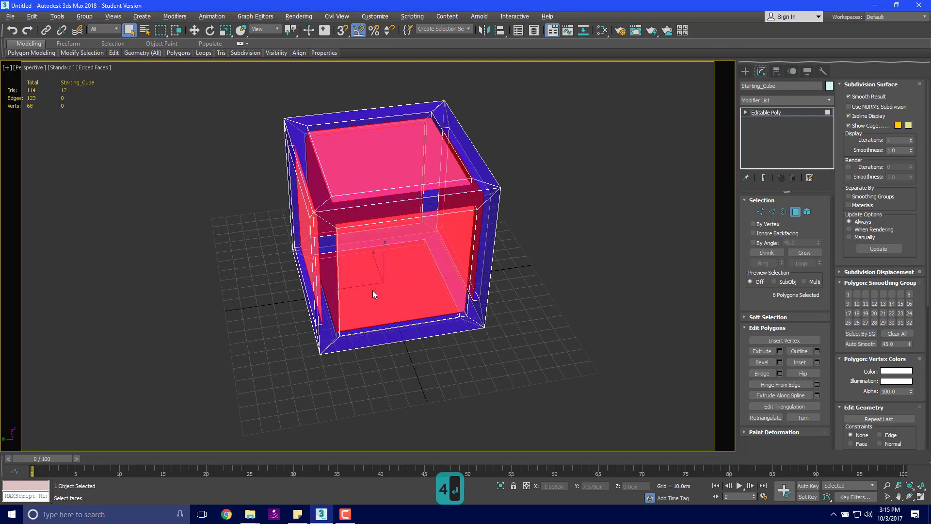
# - Leave polygon editing, add the 01 - Default sample material to the material editor's node view and show its parameters
pyautogui.click(745, 71)
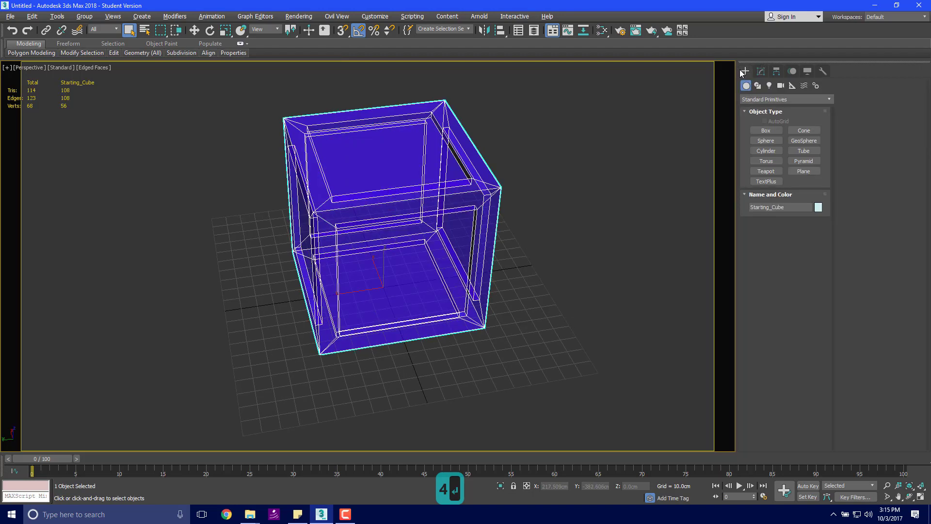
pyautogui.press('m')
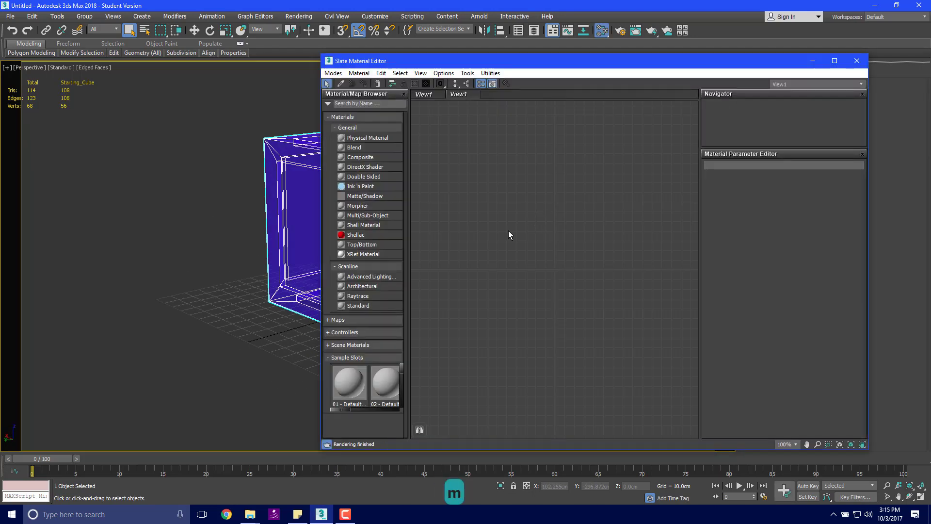
pyautogui.doubleClick(352, 380)
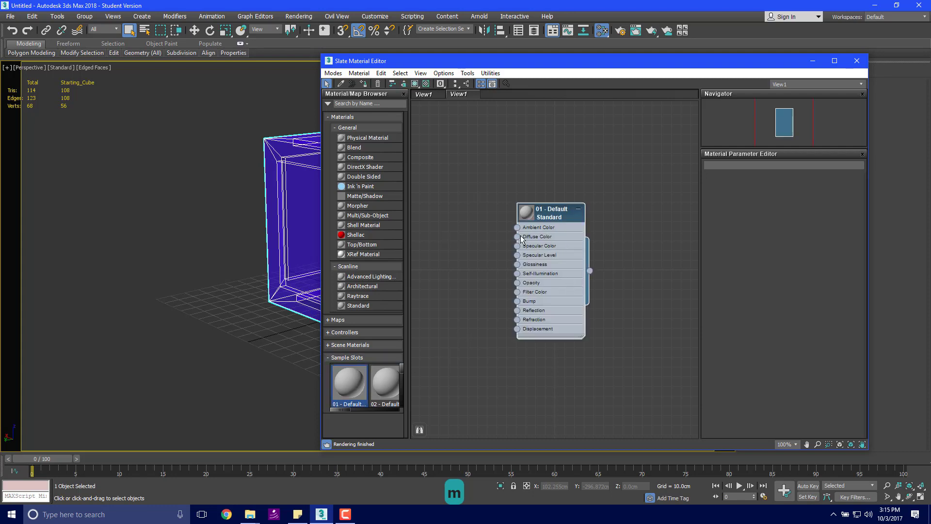
pyautogui.doubleClick(552, 215)
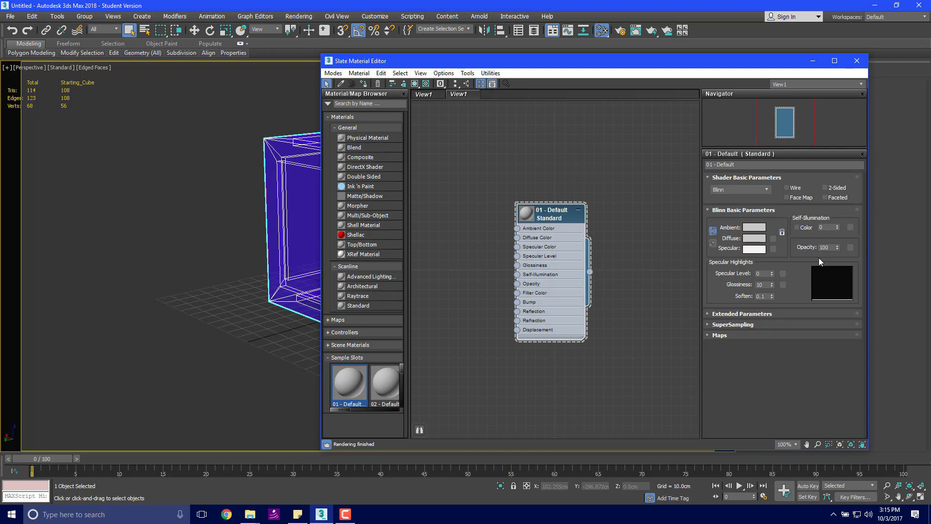
pyautogui.click(754, 239)
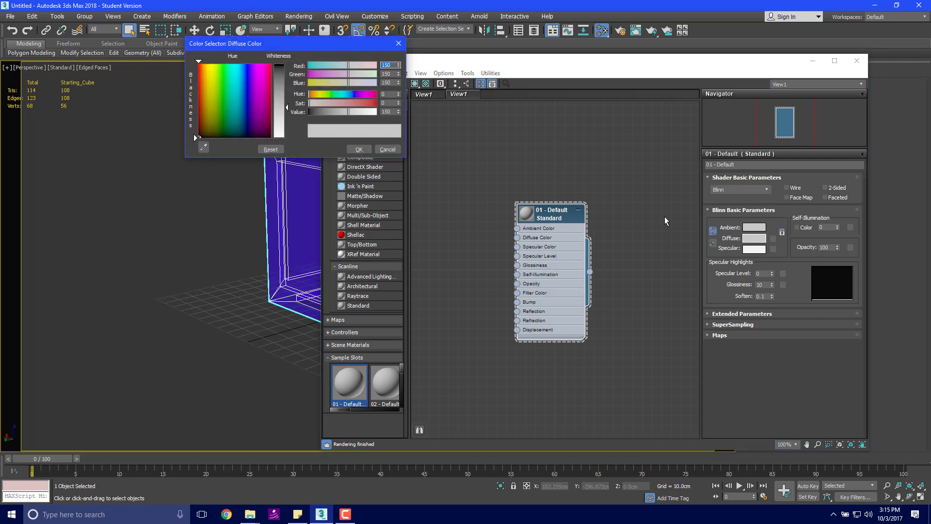
pyautogui.press('Escape')
pyautogui.click(401, 43)
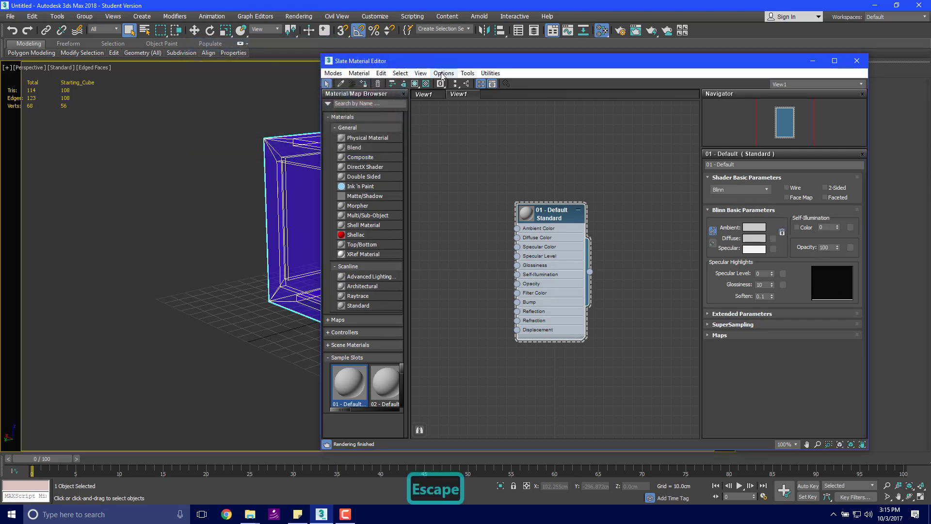
# - Assign the 01 - Default material to the selected cube and close the material editor
pyautogui.click(365, 84)
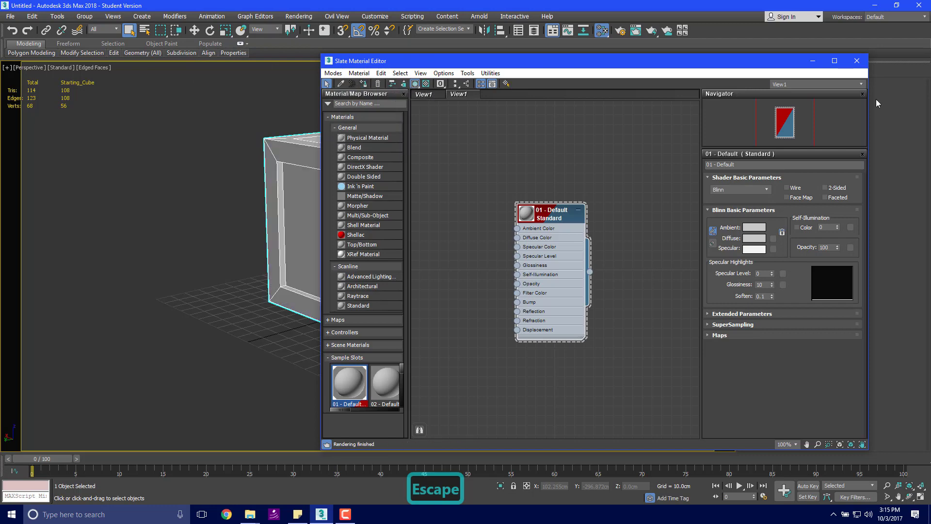
pyautogui.click(857, 60)
# - Deselect the cube and connect the wooden crate image as a bitmap to the Diffuse Color of the 01 - Default material
pyautogui.keyDown('alt'); pyautogui.moveTo(305, 207); pyautogui.dragTo(458, 276, button='middle'); pyautogui.keyUp('alt')
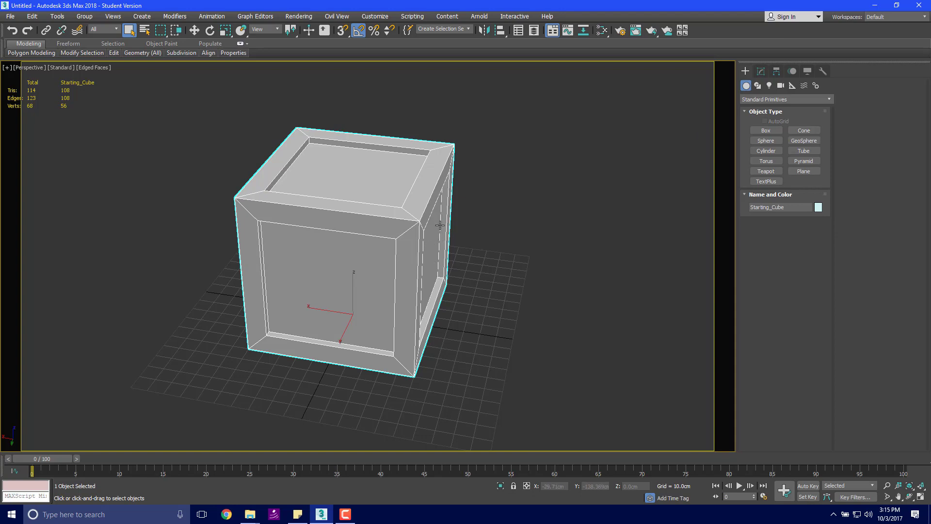
pyautogui.keyDown('alt'); pyautogui.moveTo(440, 225); pyautogui.dragTo(480, 254, button='middle'); pyautogui.keyUp('alt')
pyautogui.scroll(3, 480, 253)
pyautogui.scroll(-3, 480, 254)
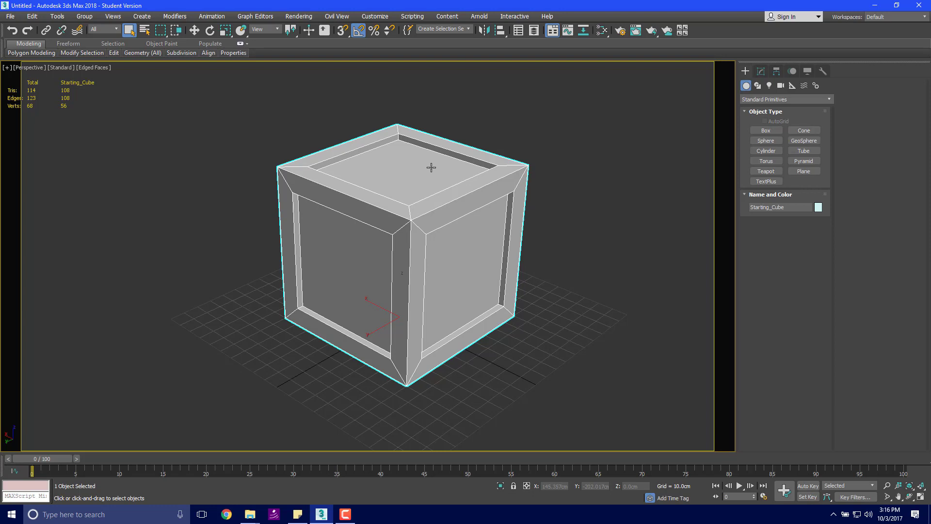
pyautogui.moveTo(450, 253)
pyautogui.keyDown('alt'); pyautogui.mouseDown(button='middle')
pyautogui.moveTo(436, 252)
pyautogui.moveTo(457, 251)
pyautogui.mouseUp(button='middle'); pyautogui.keyUp('alt')
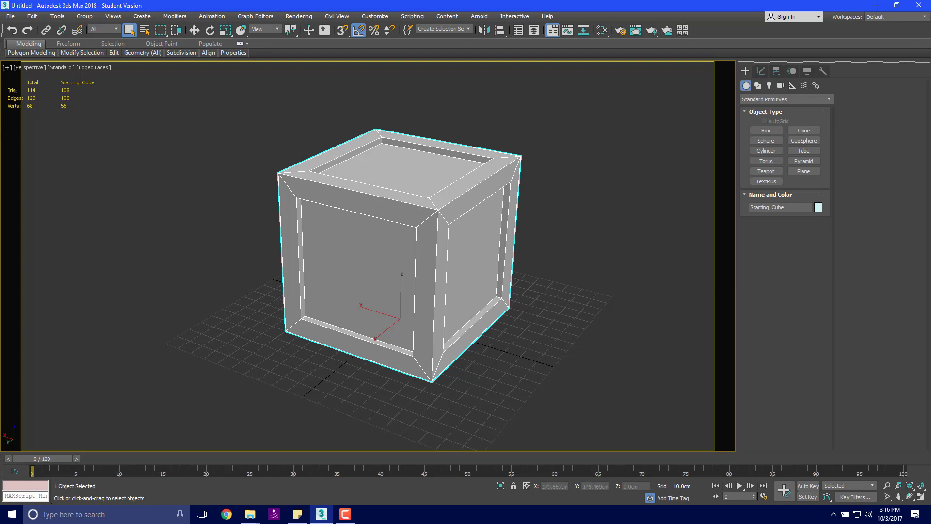
pyautogui.click(648, 303)
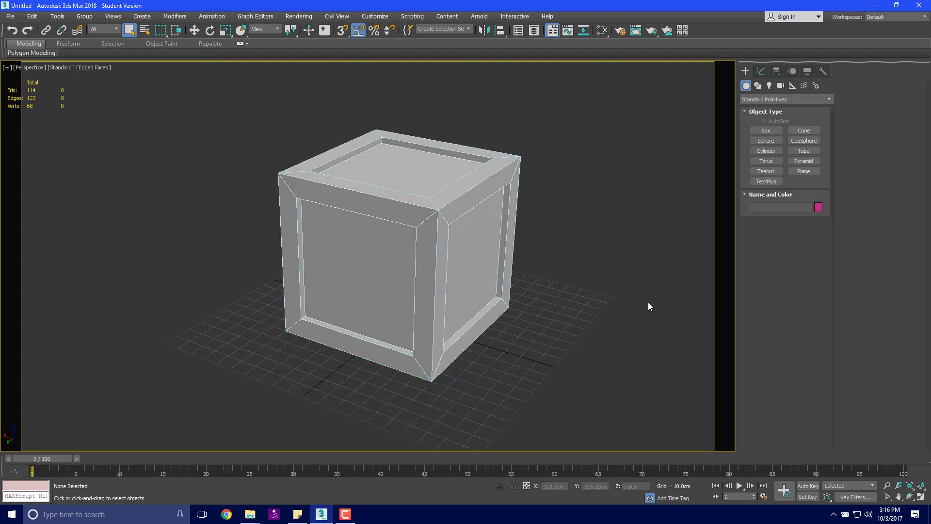
pyautogui.press('m')
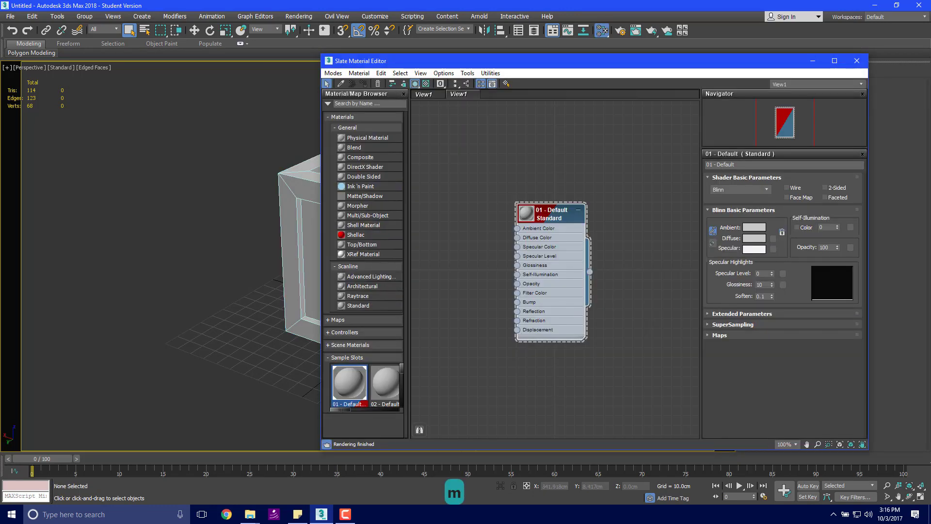
pyautogui.moveTo(193, 224); pyautogui.dragTo(517, 240)
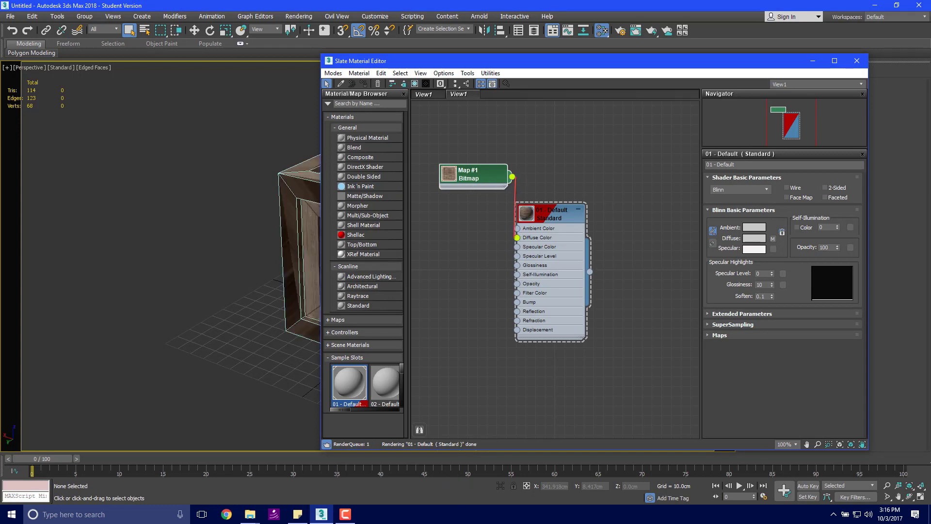
pyautogui.click(857, 61)
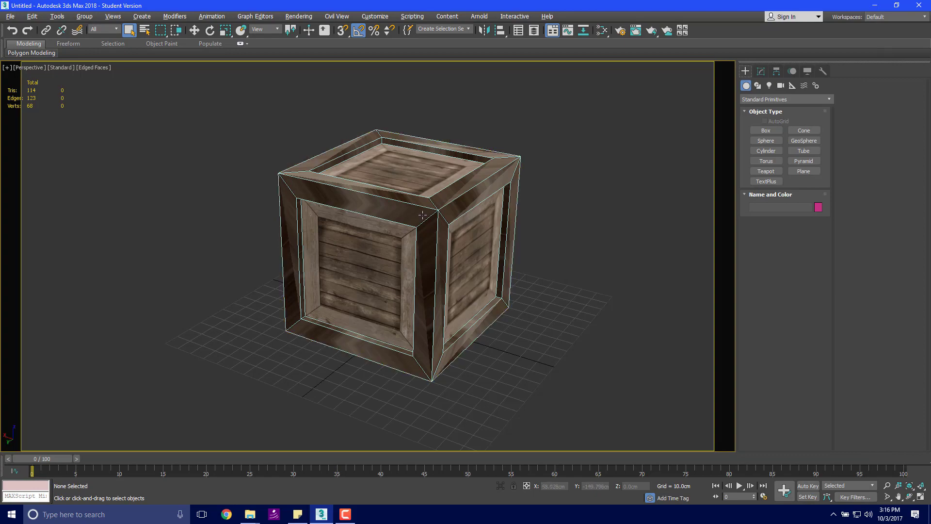
# - Examine how the wood texture maps onto the crate's outer frame and recessed panels from several sides
pyautogui.scroll(2, 505, 218)
pyautogui.keyDown('alt'); pyautogui.moveTo(505, 218); pyautogui.dragTo(550, 197, button='middle'); pyautogui.keyUp('alt')
pyautogui.scroll(3, 252, 224)
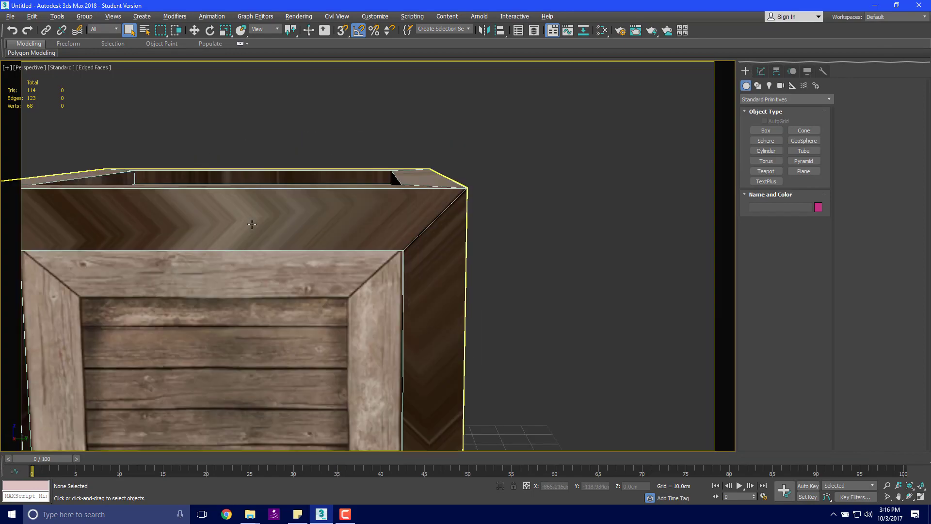
pyautogui.scroll(-3, 253, 225)
pyautogui.keyDown('alt'); pyautogui.moveTo(275, 224); pyautogui.dragTo(390, 247, button='middle'); pyautogui.keyUp('alt')
pyautogui.scroll(3, 390, 248)
pyautogui.click(389, 247)
pyautogui.keyDown('alt'); pyautogui.moveTo(277, 208); pyautogui.dragTo(395, 202, button='middle'); pyautogui.keyUp('alt')
pyautogui.scroll(-3, 479, 149)
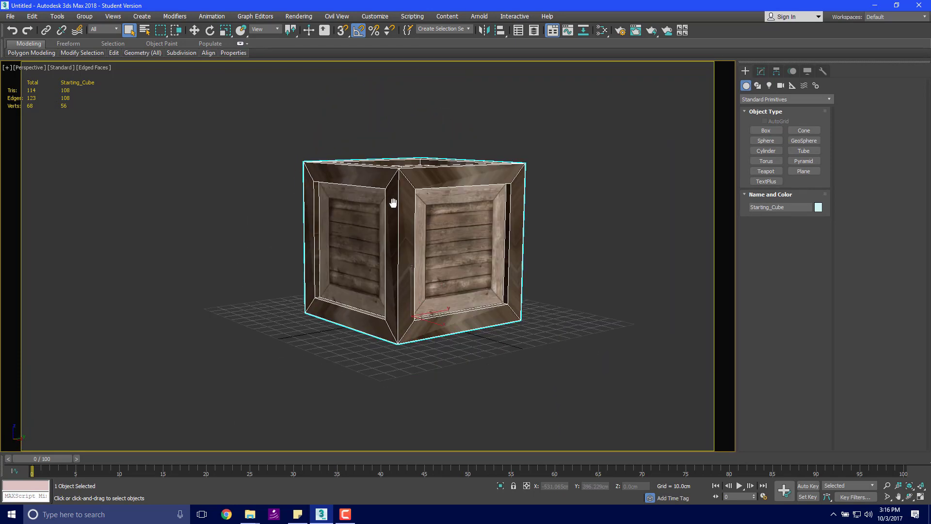
pyautogui.scroll(5, 464, 170)
pyautogui.scroll(-3, 446, 185)
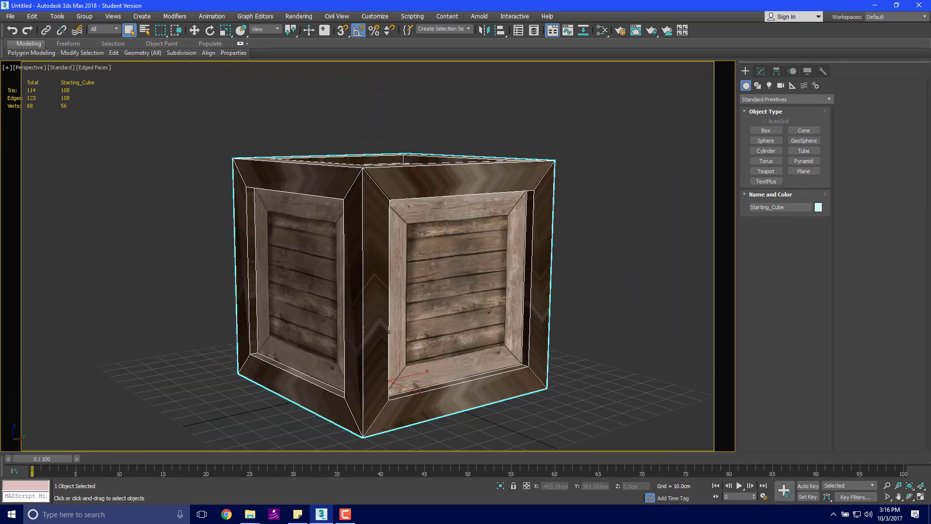
pyautogui.scroll(-6, 549, 201)
pyautogui.click(575, 228)
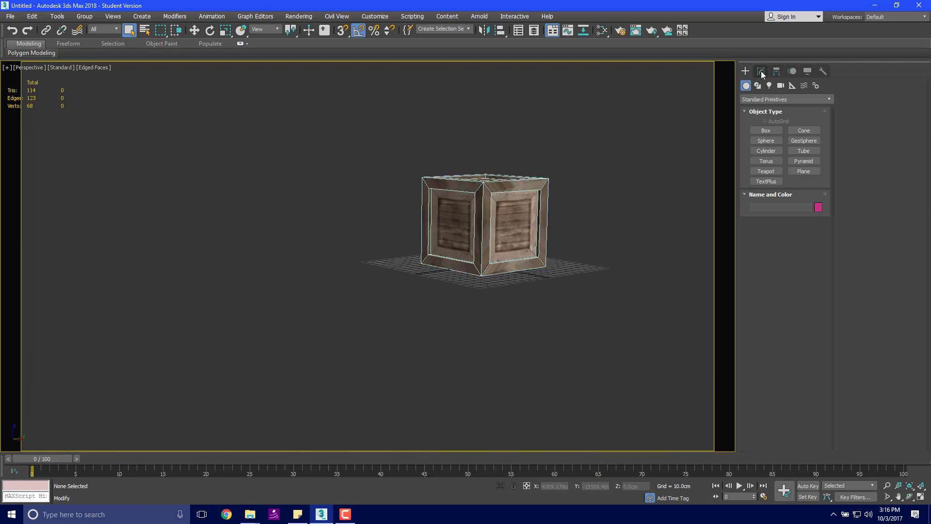
pyautogui.click(761, 70)
pyautogui.click(756, 99)
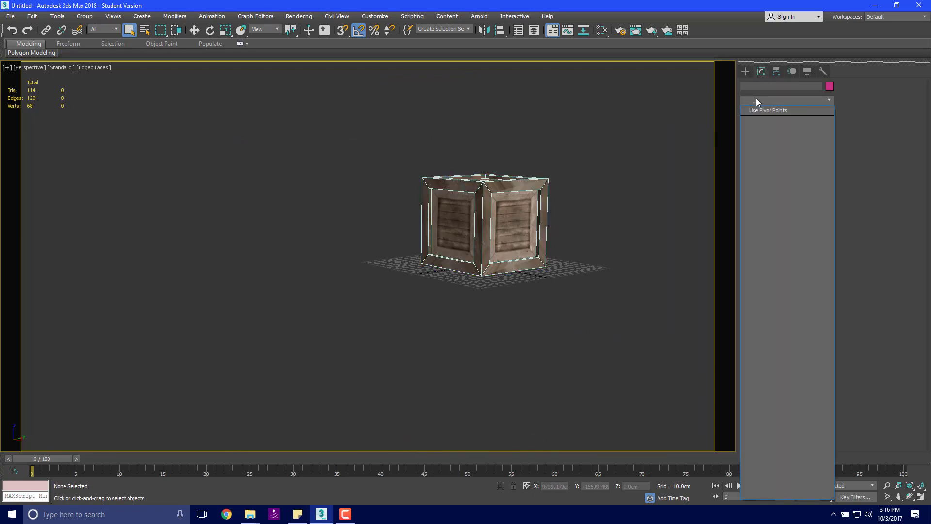
pyautogui.write('un')
pyautogui.press('Return')
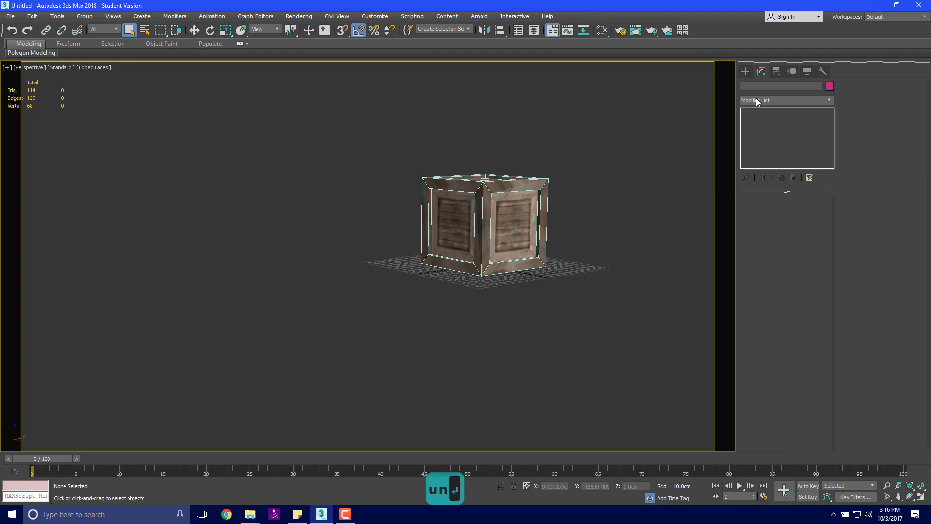
pyautogui.click(758, 101)
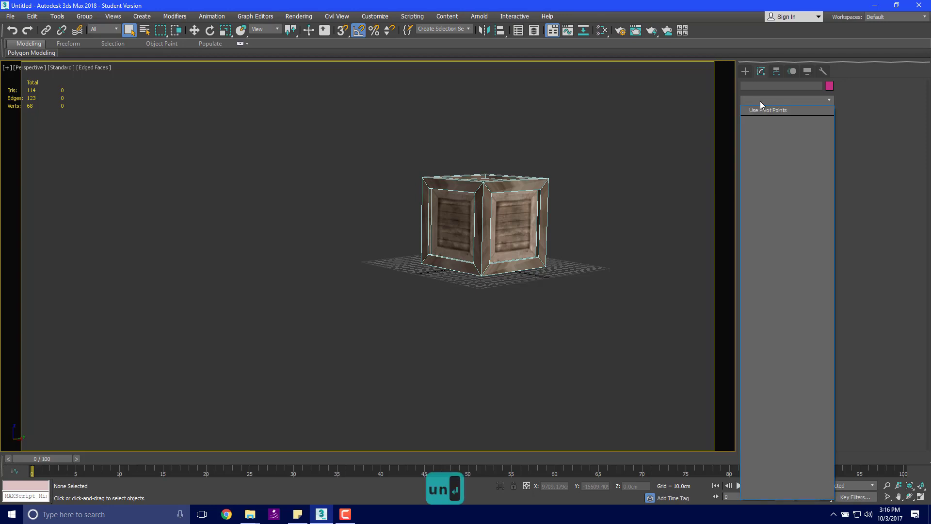
pyautogui.click(760, 101)
# - Apply an Unwrap UVW modifier to the crate and clear its face selection
pyautogui.click(545, 194)
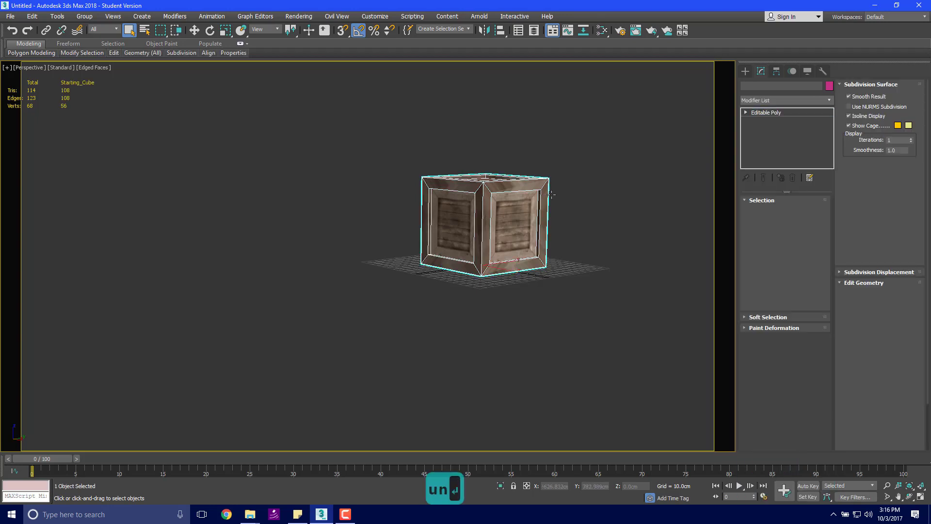
pyautogui.click(784, 100)
pyautogui.write('un')
pyautogui.press('Return')
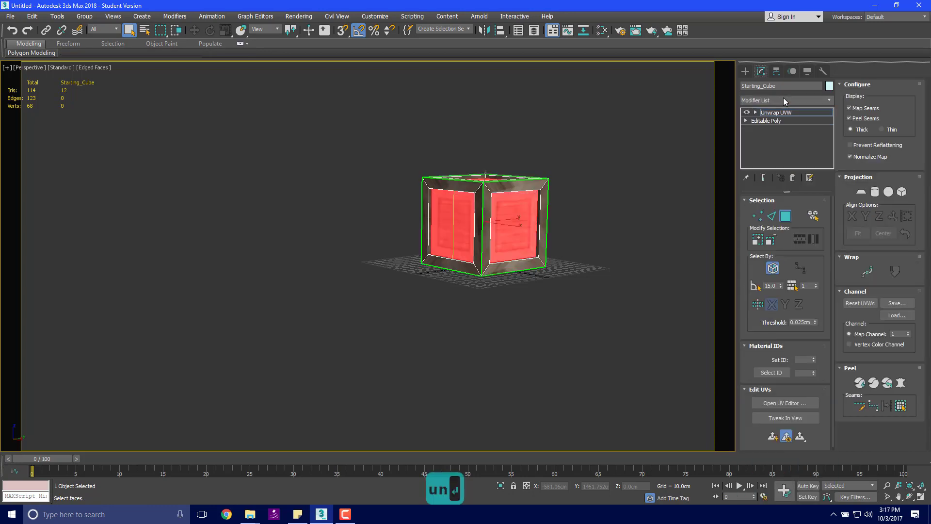
pyautogui.moveTo(609, 203); pyautogui.dragTo(538, 226, button='middle')
pyautogui.click(511, 246)
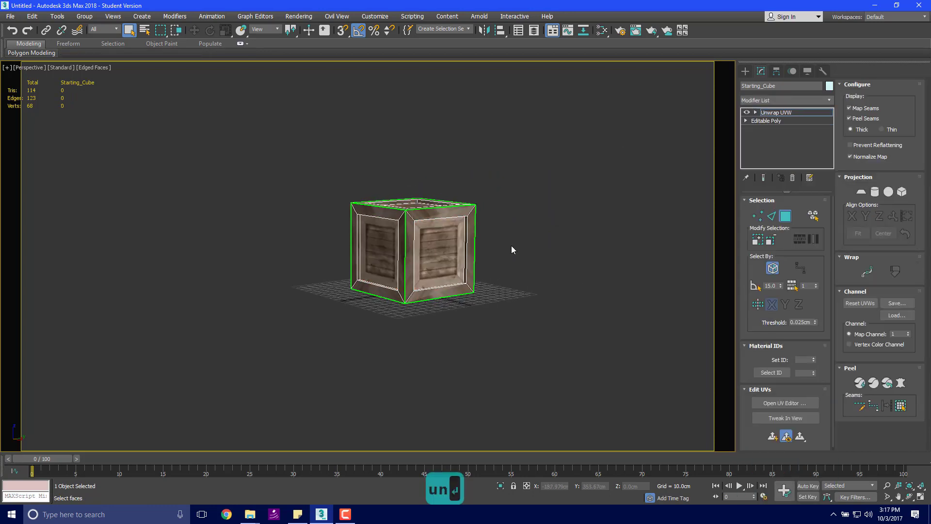
# - Turn off Ignore Backfacing and select all faces of the crate, including those on the far sides
pyautogui.click(863, 190)
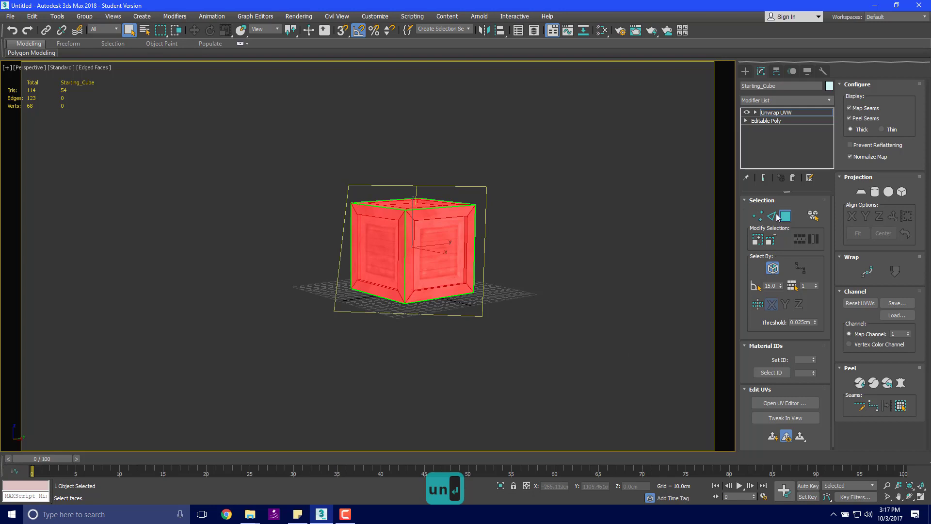
pyautogui.keyDown('alt'); pyautogui.moveTo(418, 210); pyautogui.dragTo(398, 226, button='middle'); pyautogui.keyUp('alt')
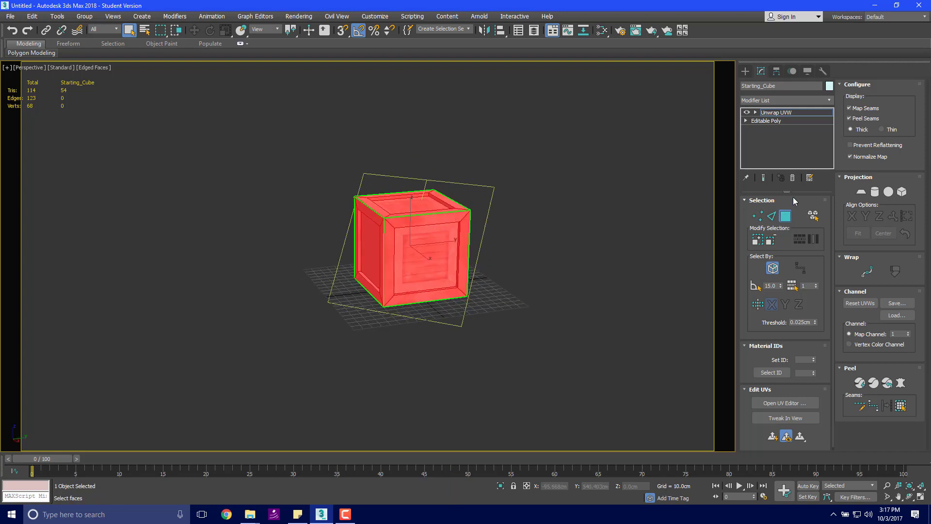
pyautogui.click(774, 268)
pyautogui.moveTo(290, 103); pyautogui.dragTo(544, 359)
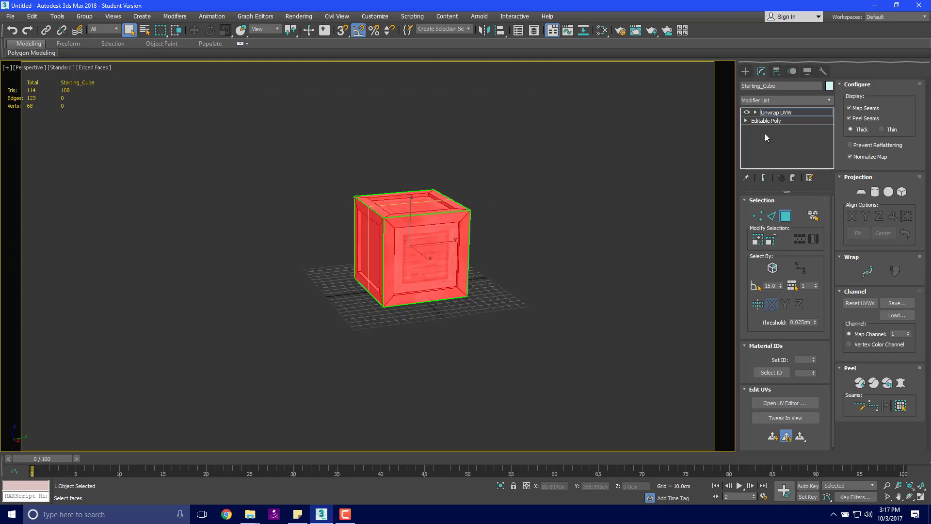
pyautogui.click(766, 121)
pyautogui.click(507, 285)
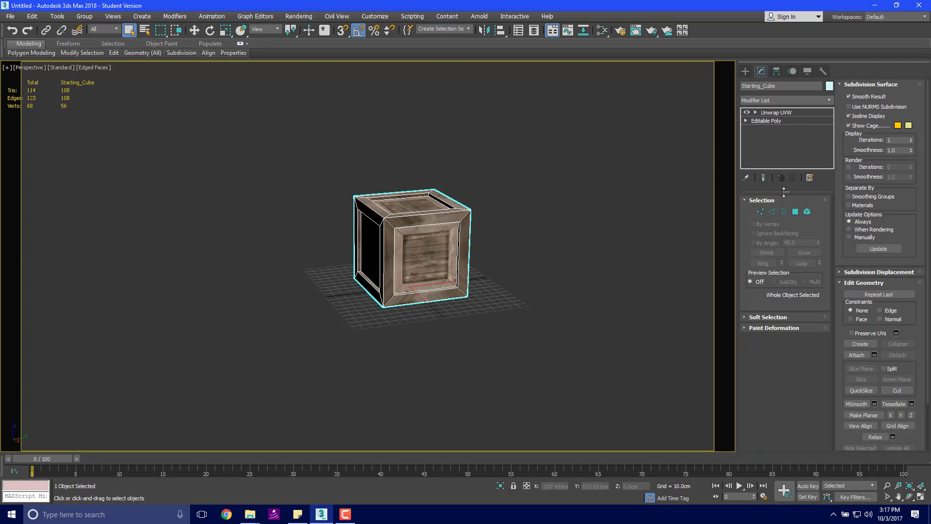
pyautogui.click(789, 113)
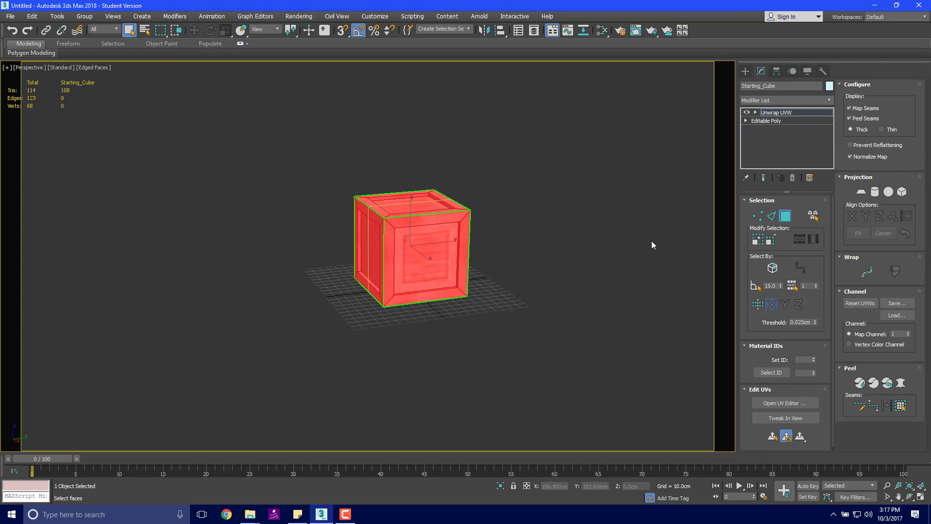
# - Apply a box map projection to all selected crate faces and leave the Unwrap UVW face selection
pyautogui.click(903, 192)
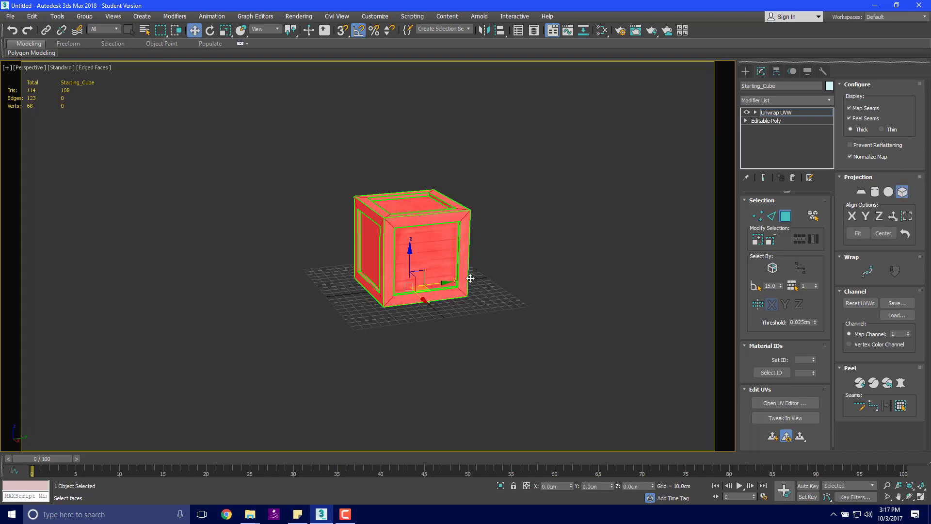
pyautogui.scroll(8, 445, 242)
pyautogui.keyDown('alt'); pyautogui.moveTo(494, 290); pyautogui.dragTo(542, 274, button='middle'); pyautogui.keyUp('alt')
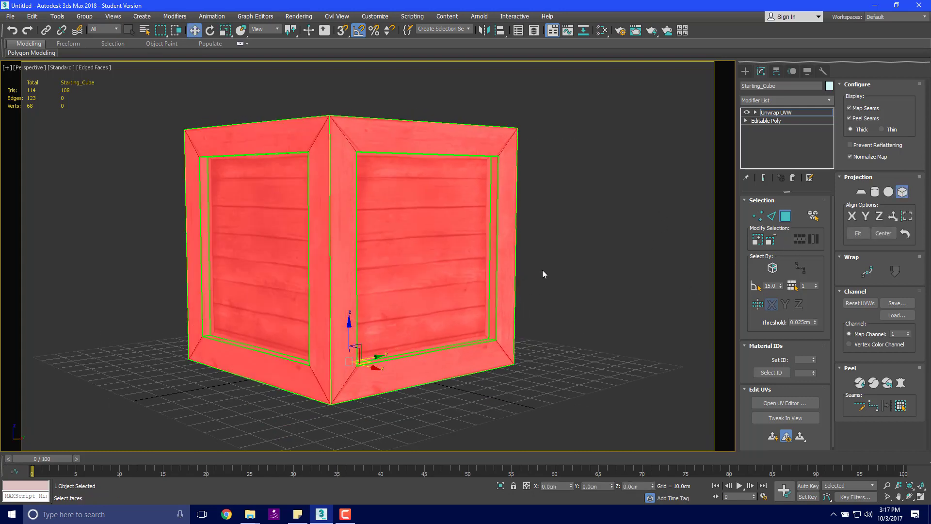
pyautogui.click(745, 71)
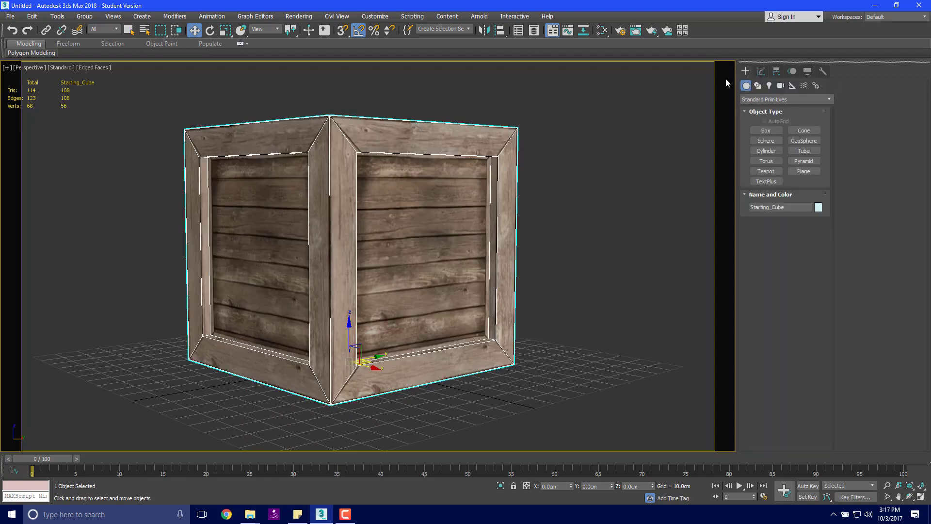
# - Examine the wood texture along the crate's recessed panel edges, frame corners and several sides
pyautogui.scroll(8, 485, 279)
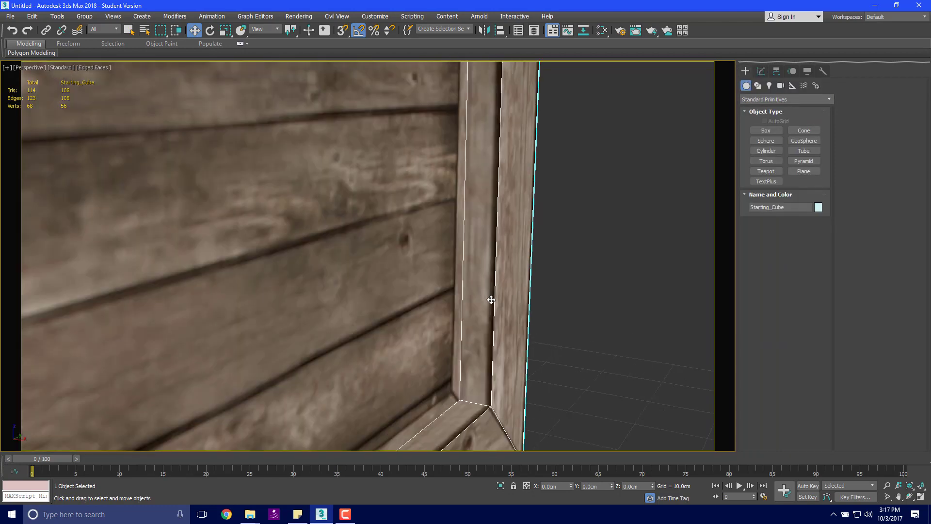
pyautogui.scroll(5, 492, 342)
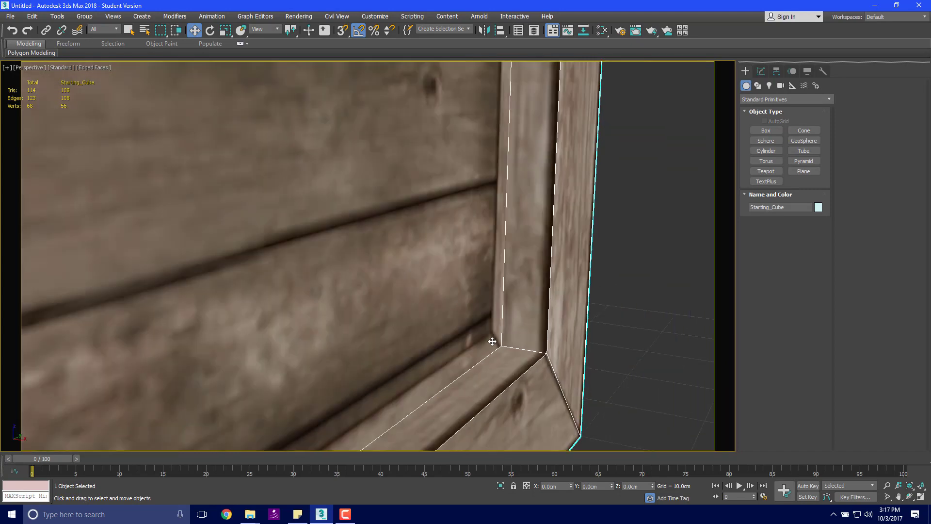
pyautogui.keyDown('alt'); pyautogui.moveTo(516, 337); pyautogui.dragTo(474, 327, button='middle'); pyautogui.keyUp('alt')
pyautogui.scroll(-4, 474, 326)
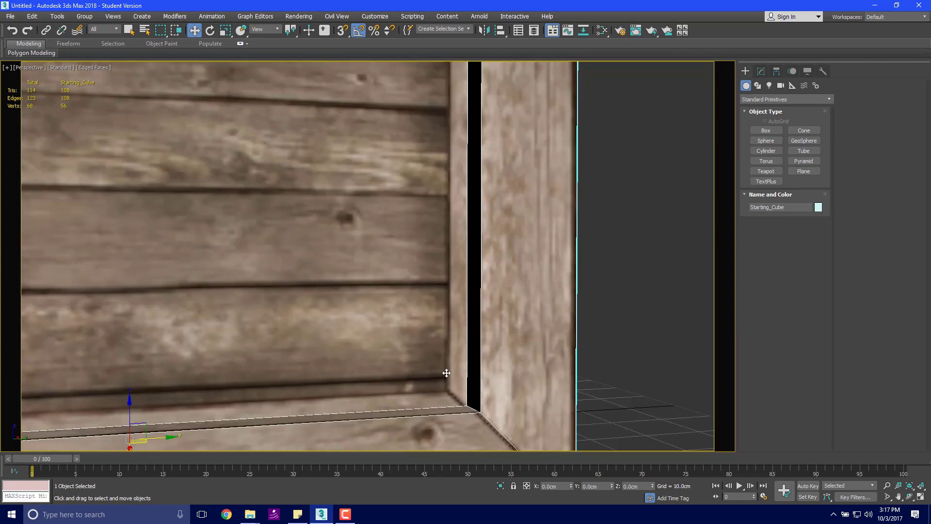
pyautogui.keyDown('alt'); pyautogui.moveTo(445, 372); pyautogui.dragTo(453, 394, button='middle'); pyautogui.keyUp('alt')
pyautogui.scroll(-4, 456, 383)
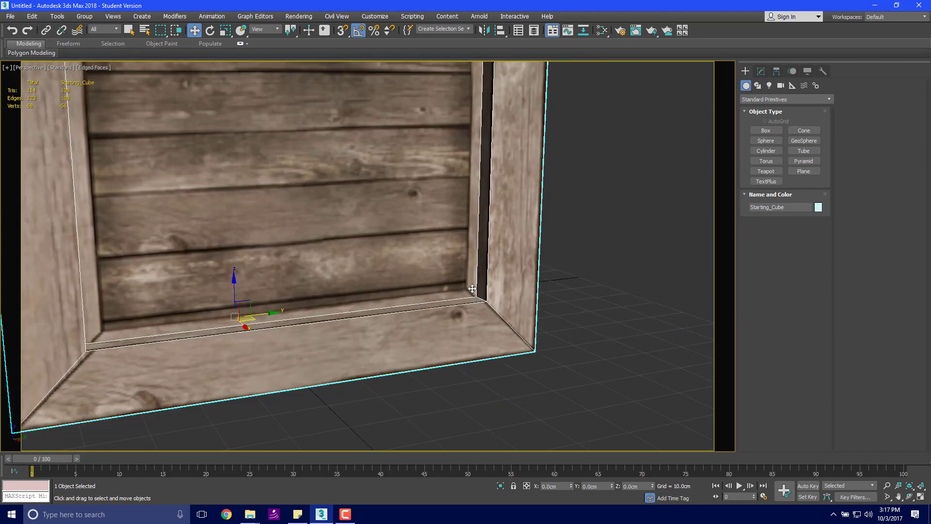
pyautogui.scroll(-3, 472, 289)
pyautogui.scroll(3, 471, 288)
pyautogui.scroll(-5, 473, 289)
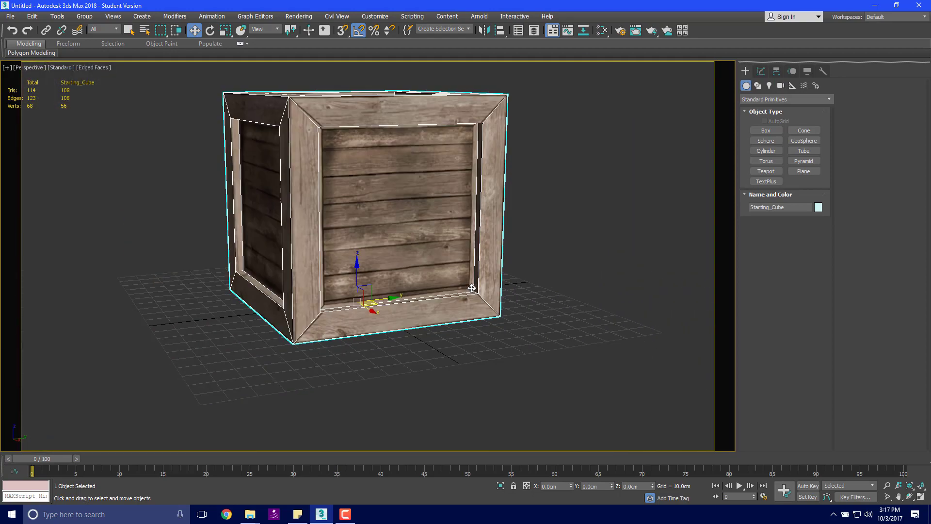
pyautogui.keyDown('alt'); pyautogui.moveTo(301, 245); pyautogui.dragTo(402, 242, button='middle'); pyautogui.keyUp('alt')
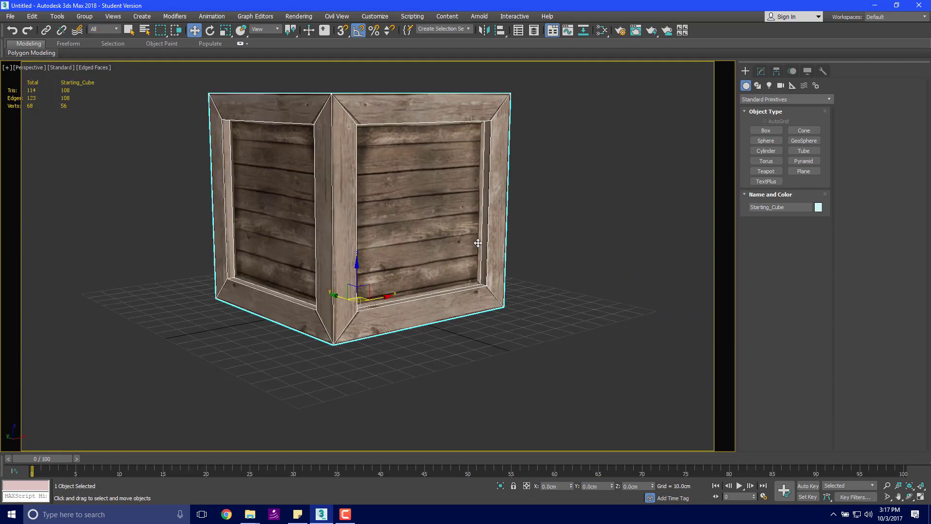
pyautogui.moveTo(476, 241)
pyautogui.keyDown('alt'); pyautogui.mouseDown(button='middle')
pyautogui.moveTo(468, 284)
pyautogui.moveTo(462, 254)
pyautogui.mouseUp(button='middle'); pyautogui.keyUp('alt')
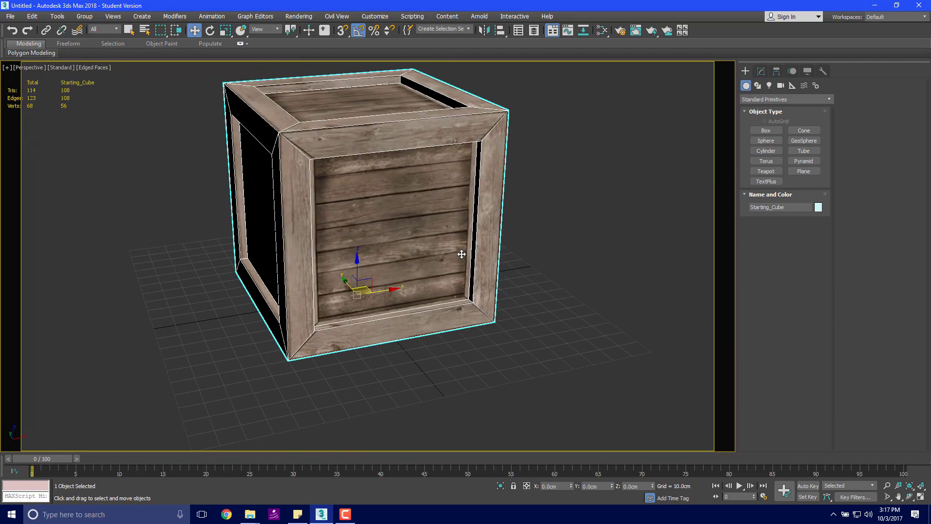
# - Create a pointed cone beside the crate with a base radius of about 38 cm and a height of about 116 cm
pyautogui.scroll(-5, 461, 254)
pyautogui.moveTo(395, 249); pyautogui.dragTo(275, 245, button='middle')
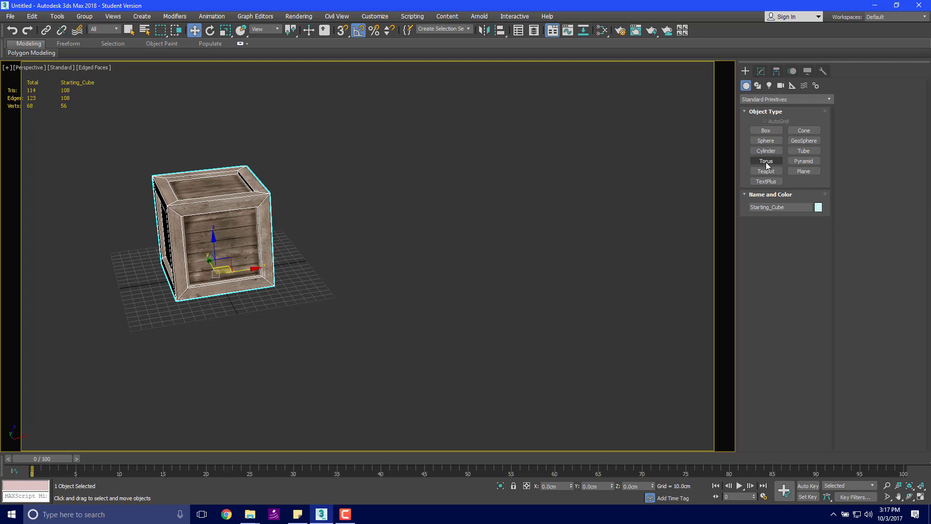
pyautogui.click(804, 131)
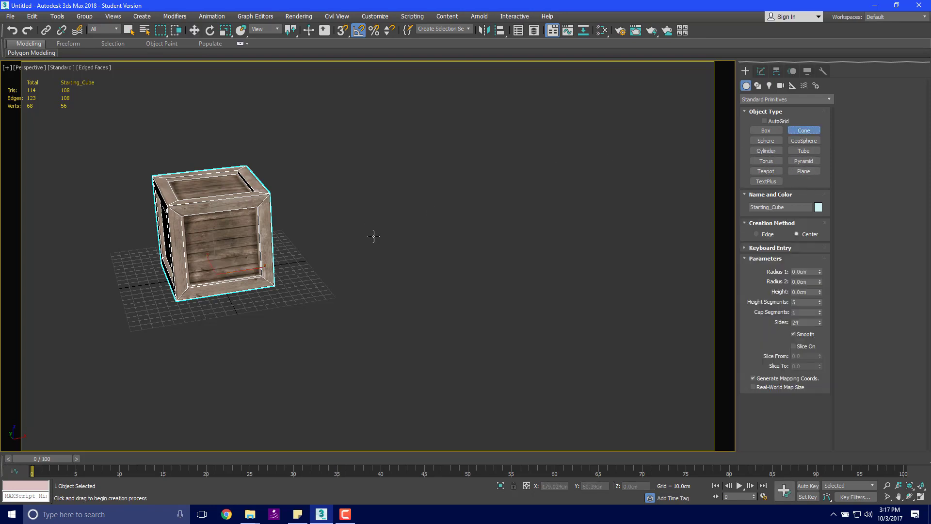
pyautogui.moveTo(420, 241); pyautogui.dragTo(401, 250)
pyautogui.click(405, 153)
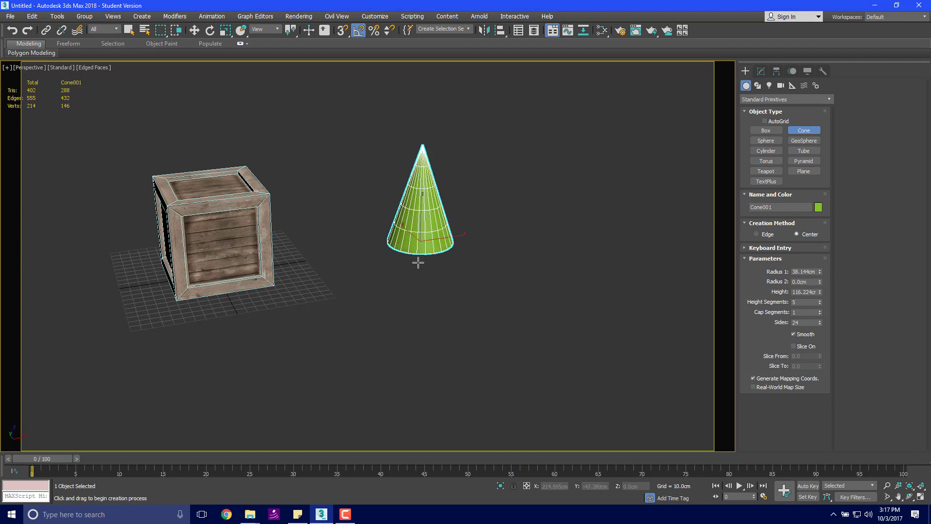
pyautogui.click(418, 262)
# - Assign the 01 - Default crate material to the cone and close the material editor
pyautogui.moveTo(493, 285); pyautogui.dragTo(490, 300, button='middle')
pyautogui.press('m')
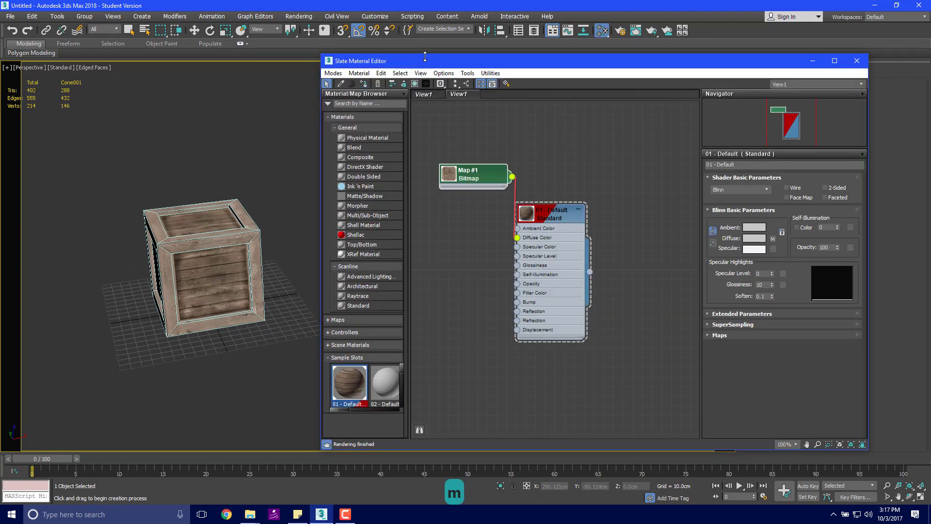
pyautogui.moveTo(425, 57); pyautogui.dragTo(601, 72)
pyautogui.scroll(5, 374, 366)
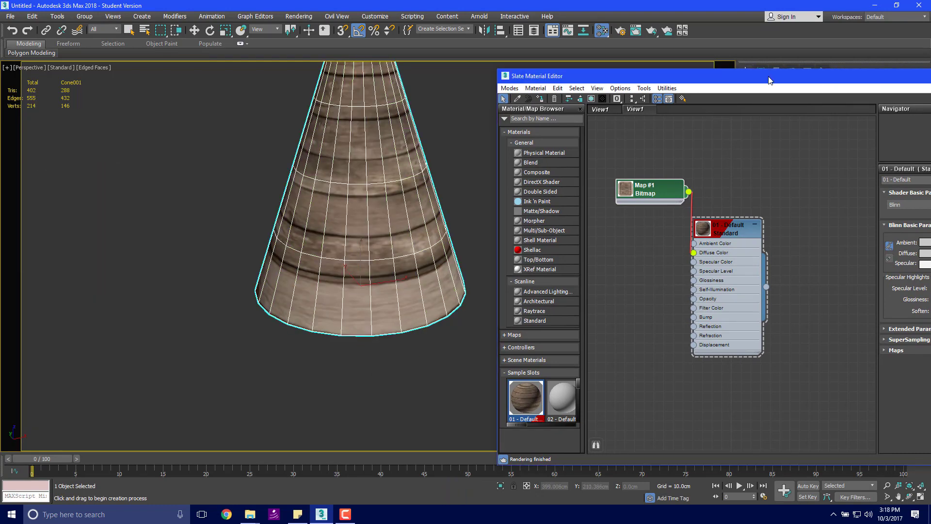
pyautogui.moveTo(771, 79); pyautogui.dragTo(315, 173)
pyautogui.click(575, 170)
# - Examine how the crate texture wraps around the cone from several sides
pyautogui.scroll(-5, 484, 199)
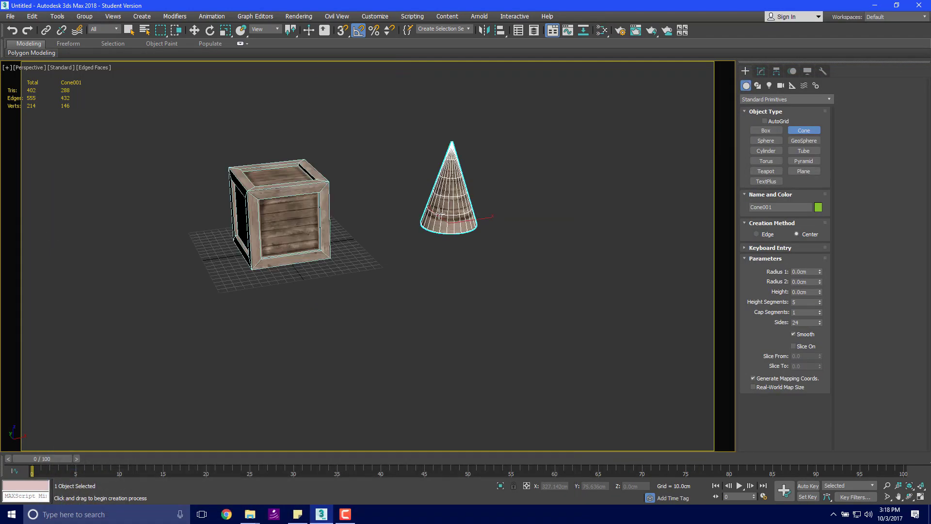
pyautogui.keyDown('alt'); pyautogui.moveTo(484, 198); pyautogui.dragTo(557, 219, button='middle'); pyautogui.keyUp('alt')
pyautogui.scroll(5, 383, 208)
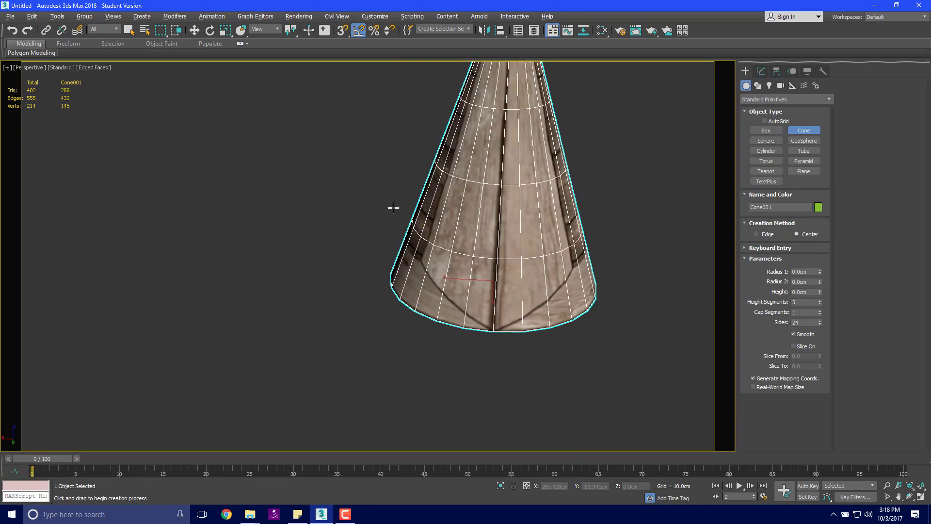
pyautogui.scroll(-2, 393, 208)
pyautogui.click(658, 258)
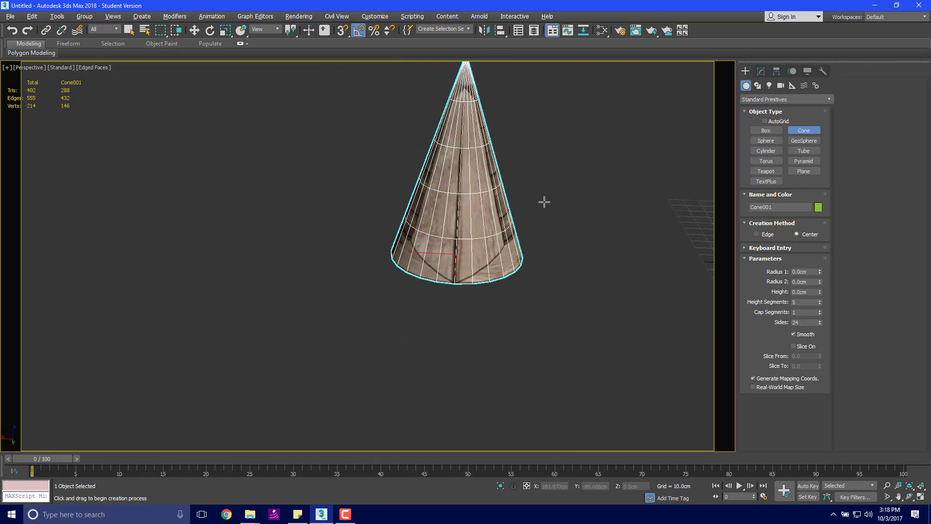
pyautogui.scroll(-3, 544, 202)
pyautogui.keyDown('alt'); pyautogui.moveTo(509, 239); pyautogui.dragTo(380, 260, button='middle'); pyautogui.keyUp('alt')
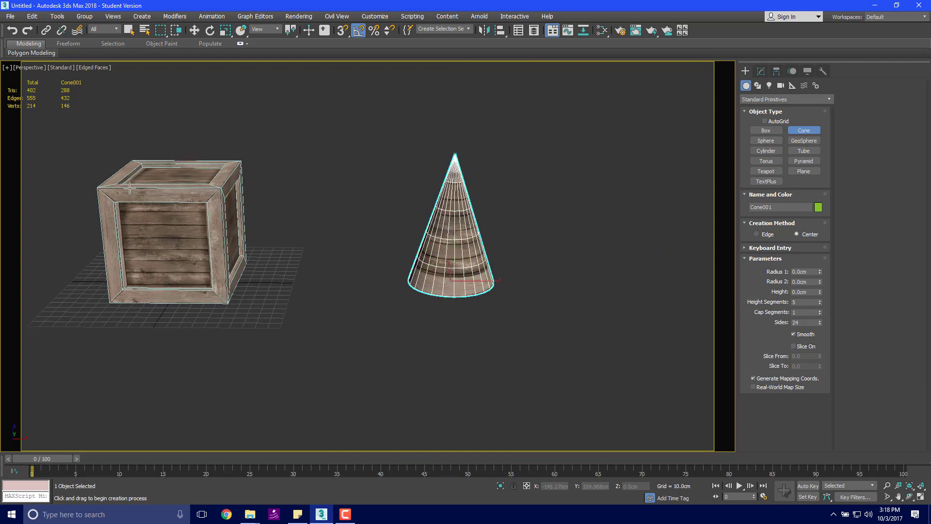
# - Clear the object selection and turn off the Edged Faces display in the Perspective viewport
pyautogui.press('q')
pyautogui.click(169, 225)
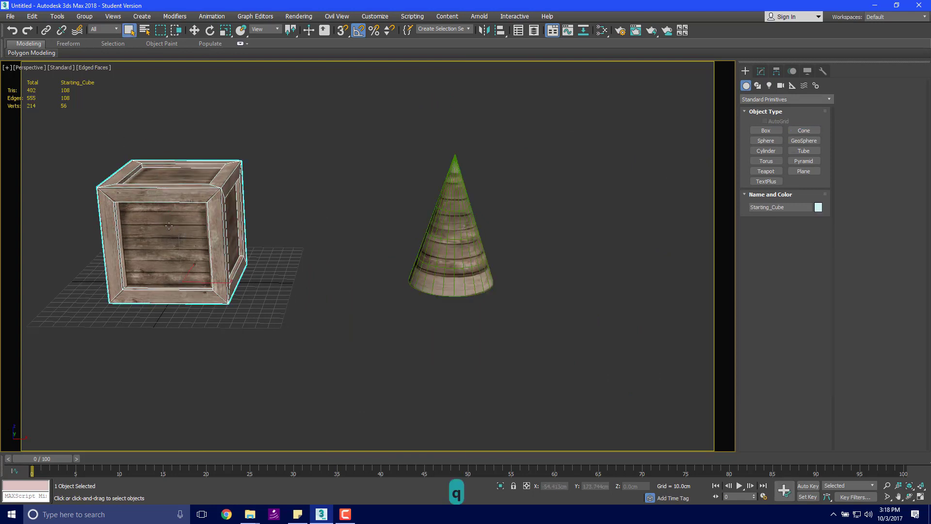
pyautogui.click(363, 199)
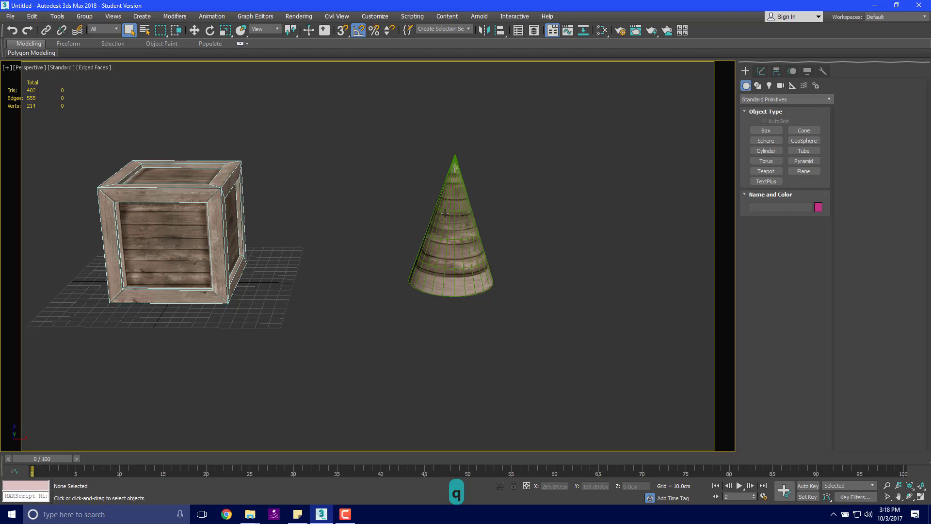
pyautogui.click(91, 69)
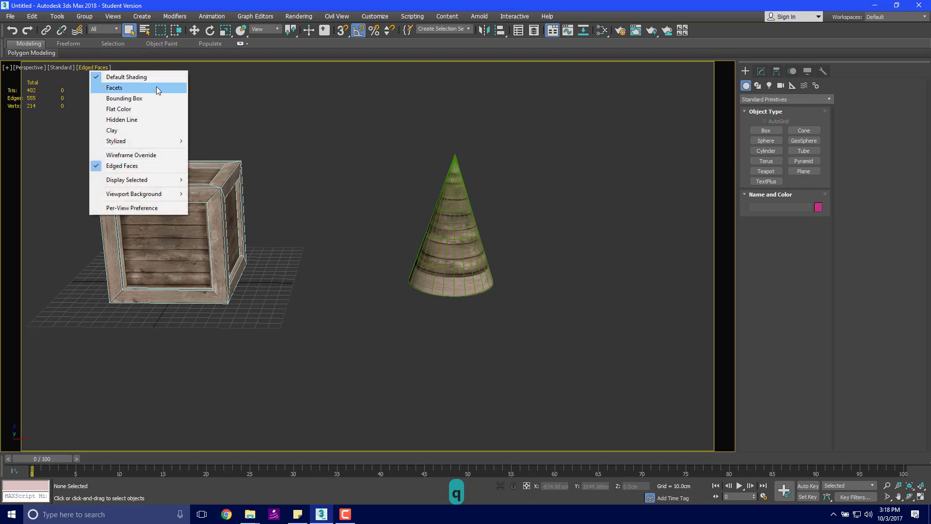
pyautogui.click(122, 166)
# - Compare the texture on the cone, including its tip and seam, with the texture on the crate
pyautogui.scroll(3, 361, 224)
pyautogui.keyDown('alt'); pyautogui.moveTo(360, 221); pyautogui.dragTo(301, 121, button='middle'); pyautogui.keyUp('alt')
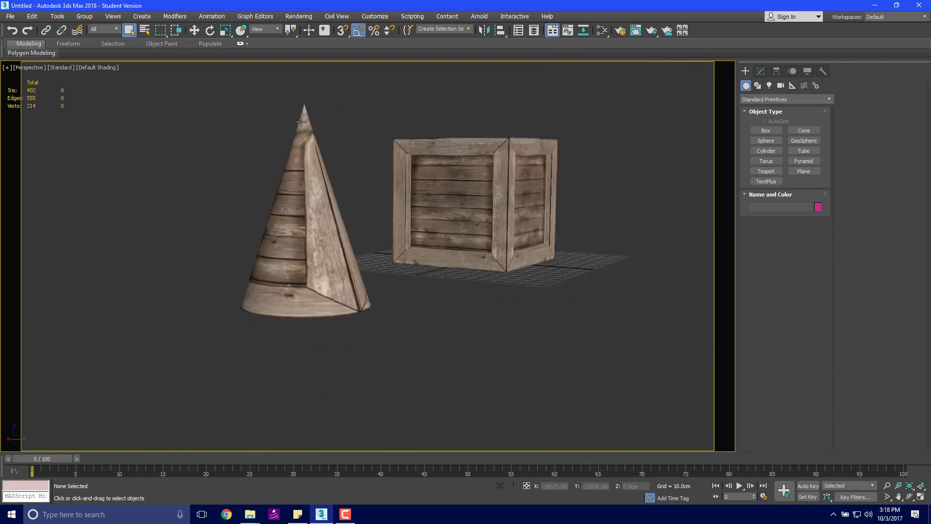
pyautogui.scroll(4, 280, 111)
pyautogui.scroll(-2, 280, 111)
pyautogui.scroll(-3, 406, 161)
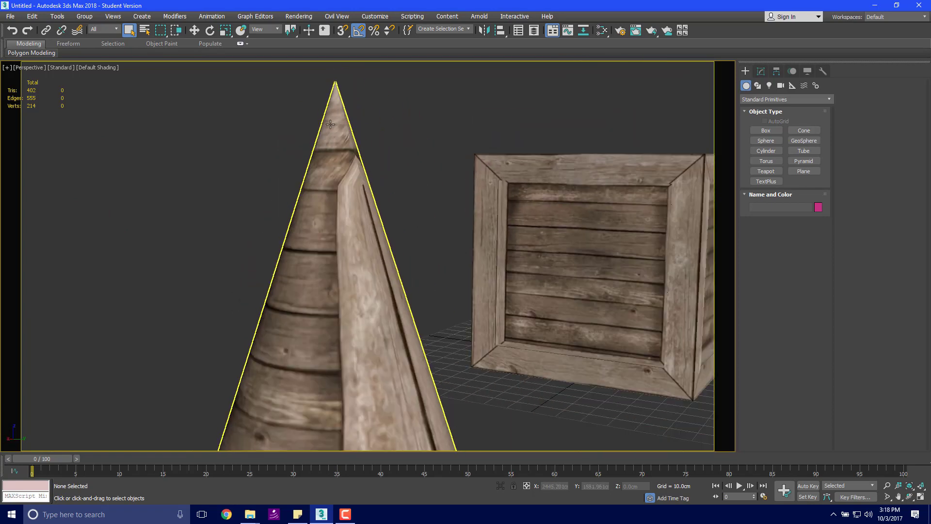
pyautogui.keyDown('alt'); pyautogui.moveTo(351, 224); pyautogui.dragTo(439, 227, button='middle'); pyautogui.keyUp('alt')
pyautogui.scroll(-4, 532, 220)
pyautogui.scroll(-2, 439, 228)
pyautogui.scroll(-3, 440, 232)
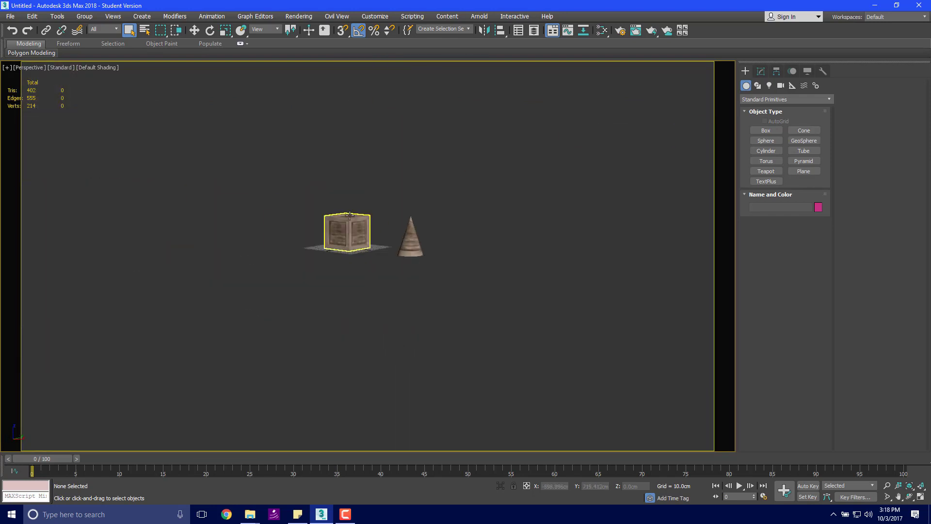
pyautogui.scroll(5, 349, 215)
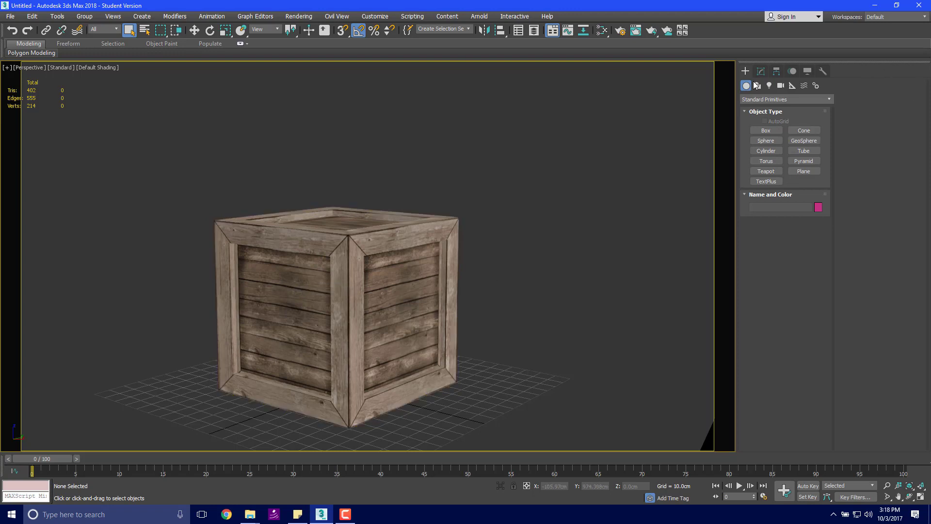
# - Delete the cone, keeping only the crate in the scene
pyautogui.click(437, 252)
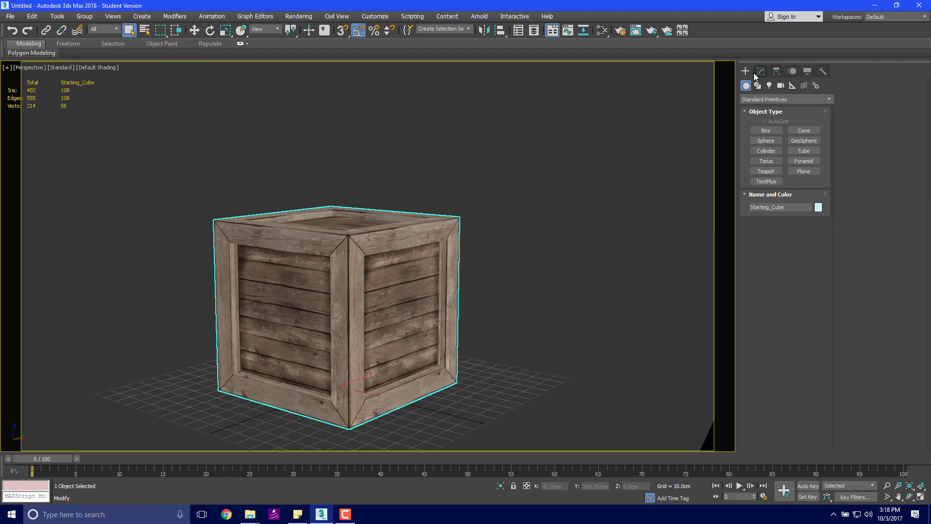
pyautogui.moveTo(531, 166); pyautogui.dragTo(411, 155, button='middle')
pyautogui.click(665, 339)
pyautogui.press('Delete')
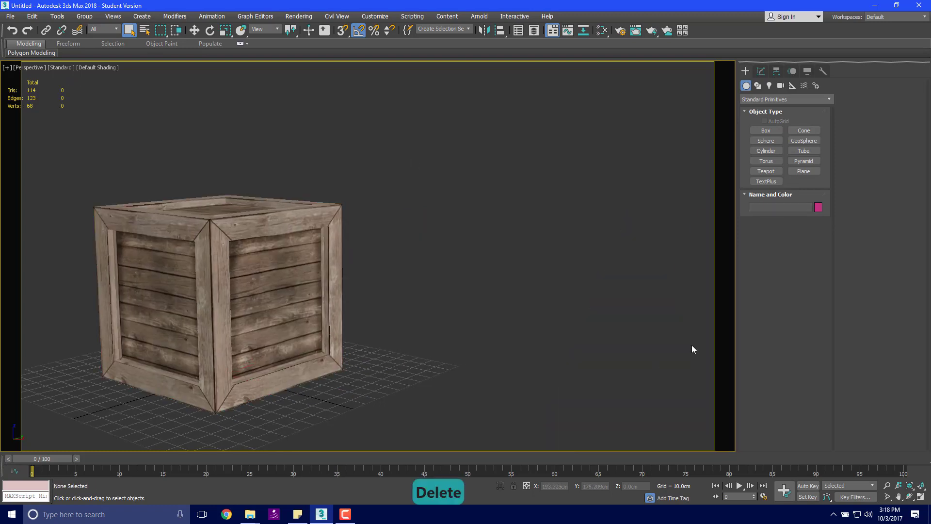
# - Select the crate and open the UV editor of its Unwrap UVW modifier
pyautogui.click(176, 301)
pyautogui.click(761, 71)
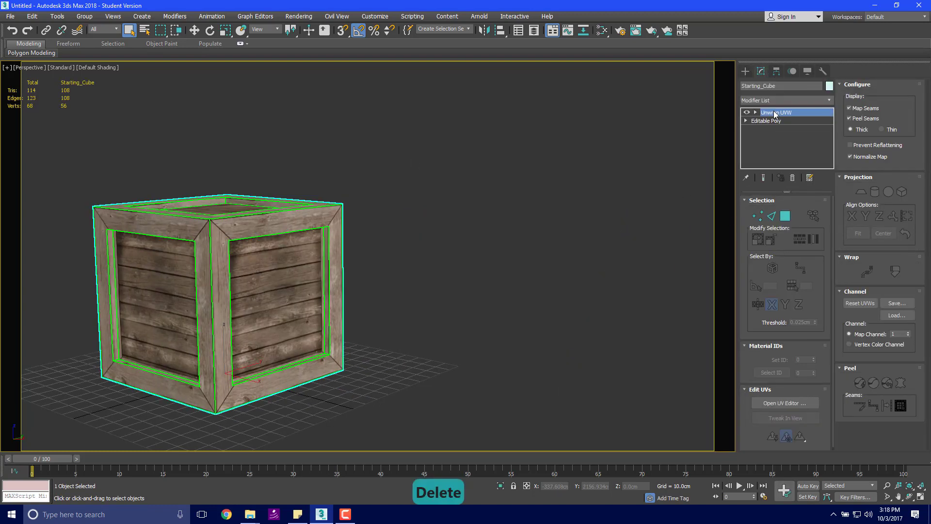
pyautogui.click(794, 402)
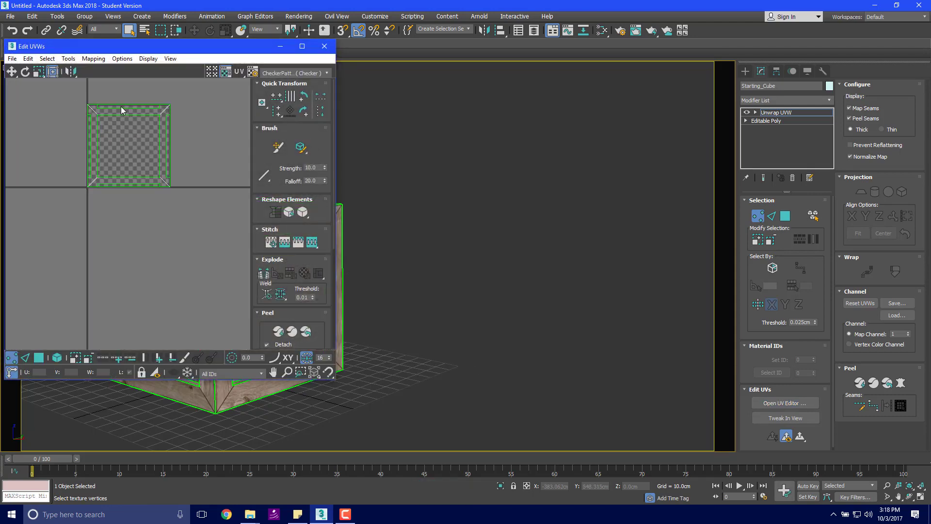
# - Switch the unwrap to polygon selection and select two adjoining inner rim faces of the crate's side recess
pyautogui.scroll(3, 121, 106)
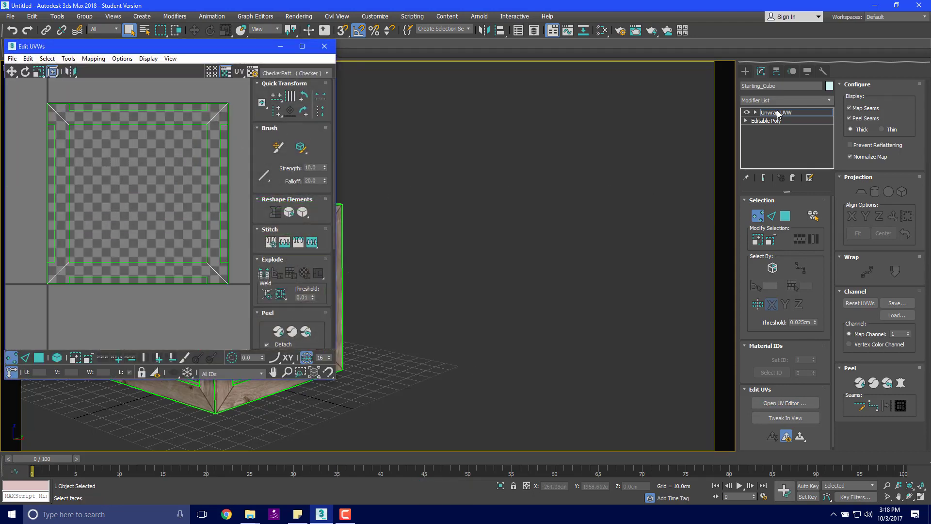
pyautogui.scroll(-2, 107, 153)
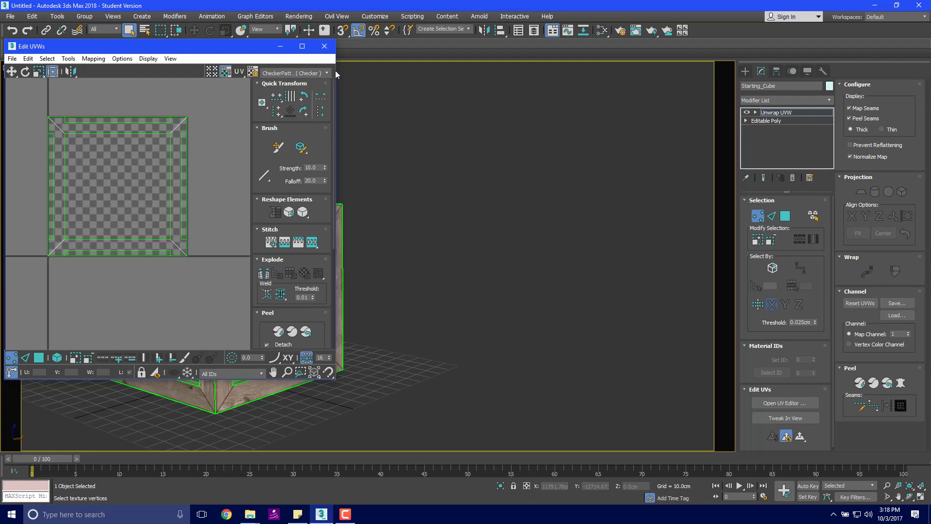
pyautogui.scroll(2, 398, 255)
pyautogui.moveTo(397, 254); pyautogui.dragTo(544, 188, button='middle')
pyautogui.scroll(-4, 544, 188)
pyautogui.scroll(3, 544, 189)
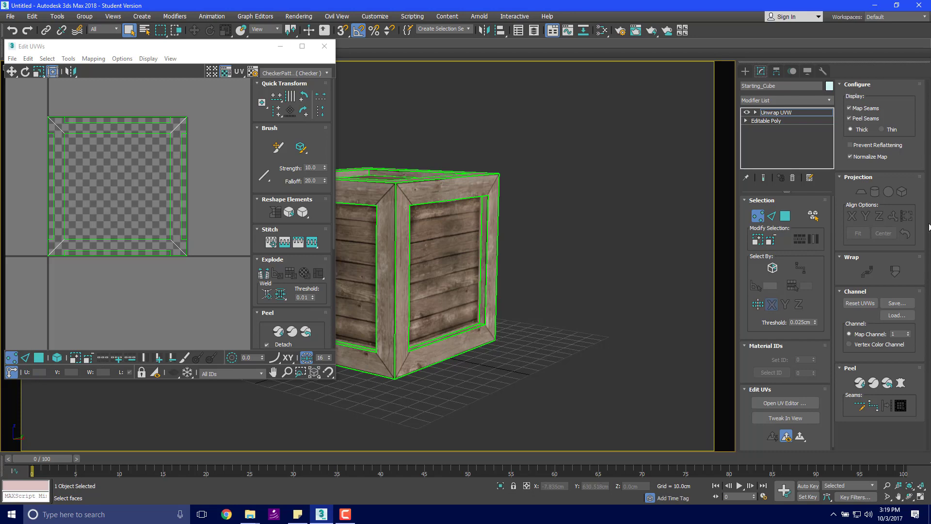
pyautogui.click(786, 217)
pyautogui.click(547, 226)
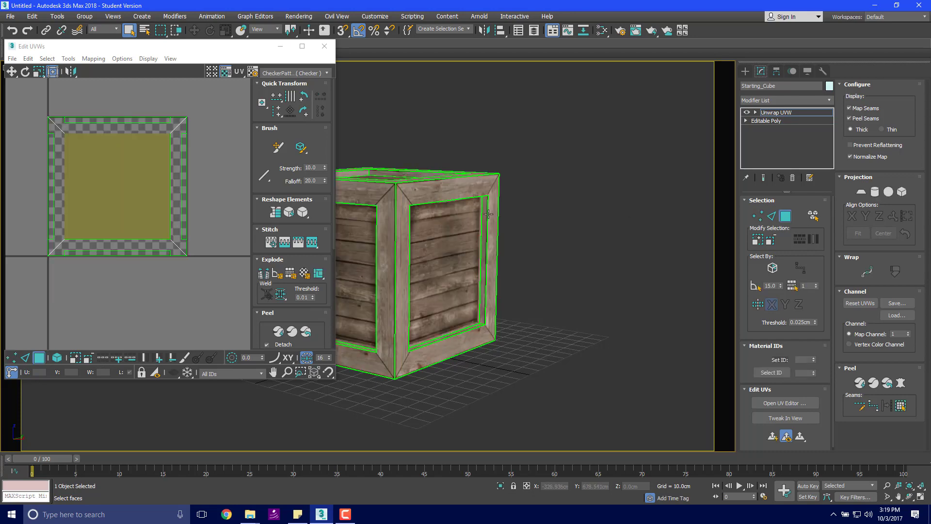
pyautogui.click(485, 214)
pyautogui.keyDown('alt'); pyautogui.moveTo(484, 237); pyautogui.dragTo(445, 202, button='middle'); pyautogui.keyUp('alt')
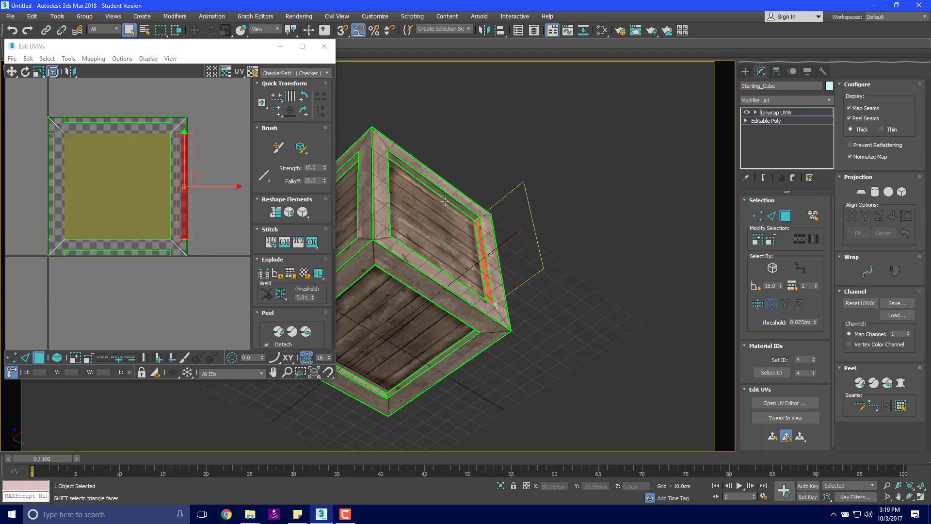
pyautogui.keyDown('shift'); pyautogui.click(445, 202); pyautogui.keyUp('shift')
pyautogui.scroll(5, 476, 219)
pyautogui.click(477, 221)
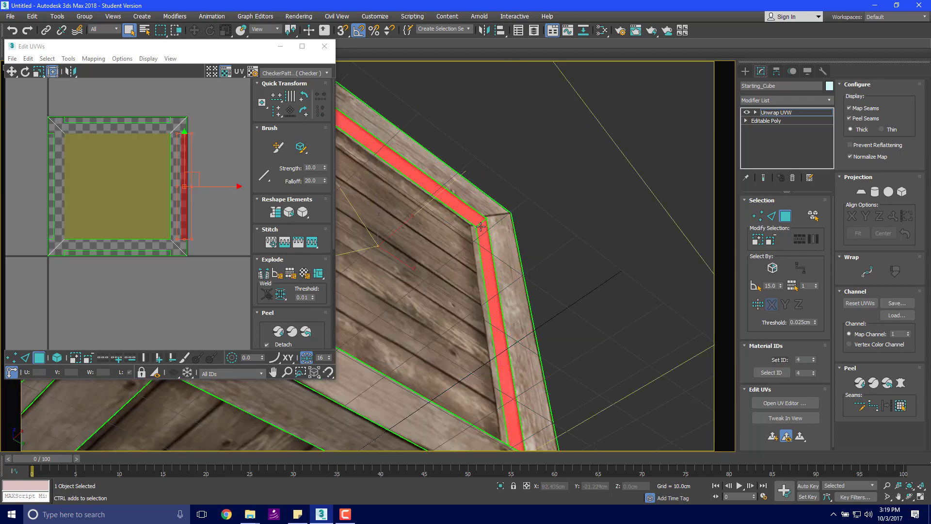
# - Add the lower inner rim face of the same side recess to the selection and inspect the recess from other angles
pyautogui.keyDown('alt'); pyautogui.moveTo(528, 328); pyautogui.dragTo(553, 316, button='middle'); pyautogui.keyUp('alt')
pyautogui.scroll(-5, 552, 312)
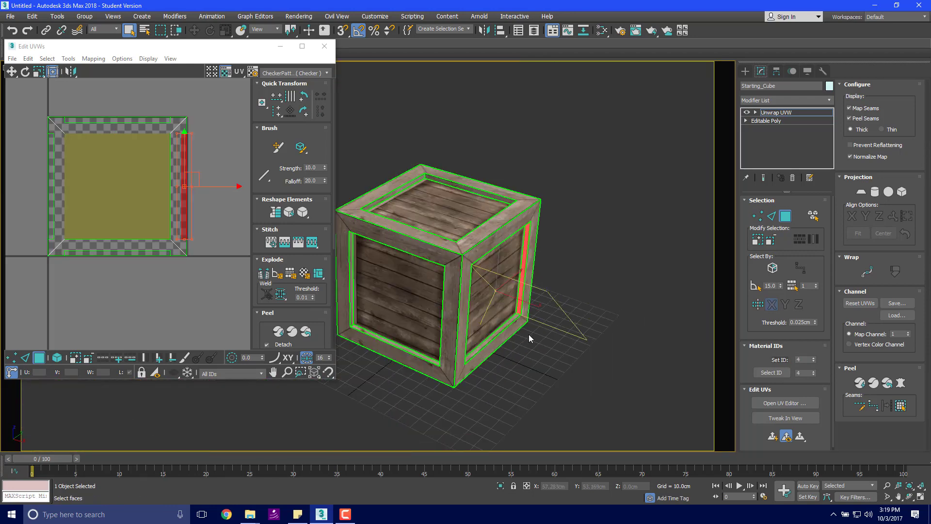
pyautogui.scroll(6, 524, 328)
pyautogui.scroll(-4, 523, 327)
pyautogui.keyDown('ctrl'); pyautogui.click(490, 291); pyautogui.keyUp('ctrl')
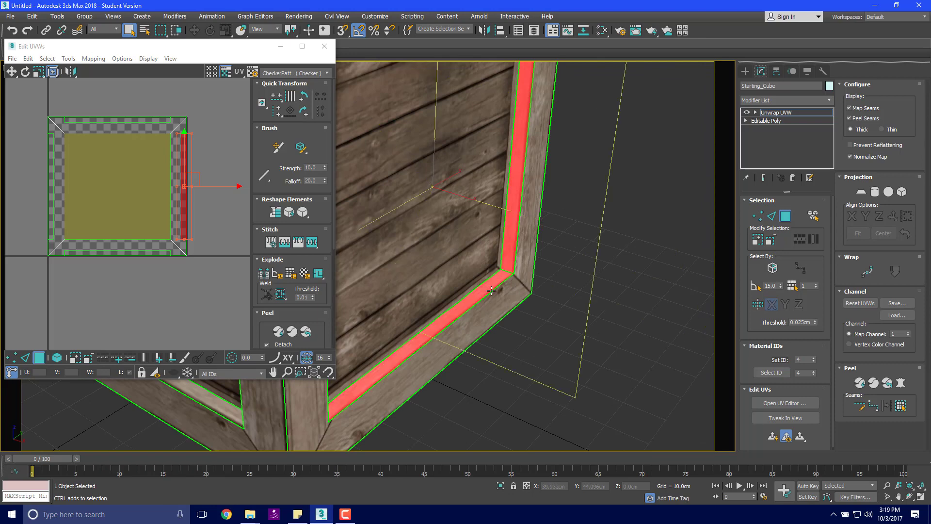
pyautogui.scroll(-5, 571, 290)
pyautogui.keyDown('alt'); pyautogui.moveTo(571, 289); pyautogui.dragTo(476, 240, button='middle'); pyautogui.keyUp('alt')
pyautogui.scroll(7, 478, 244)
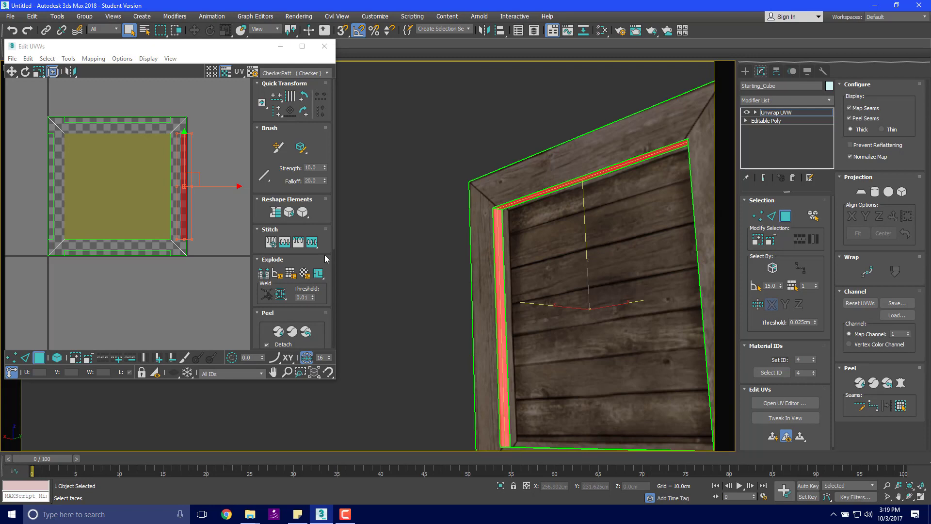
# - Show the crate texture Map #1 as the UV editor background and clear the face selection
pyautogui.click(307, 75)
pyautogui.click(301, 95)
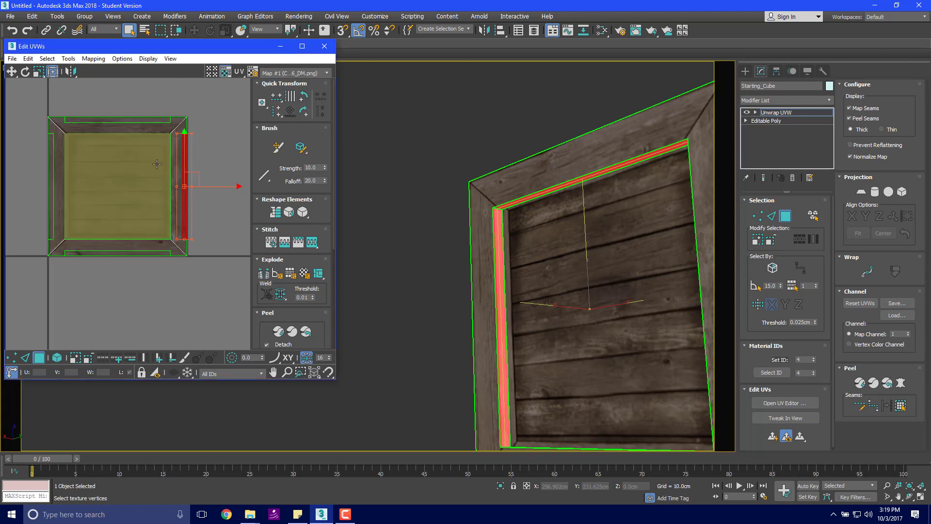
pyautogui.click(226, 153)
pyautogui.scroll(5, 175, 127)
pyautogui.scroll(-5, 189, 136)
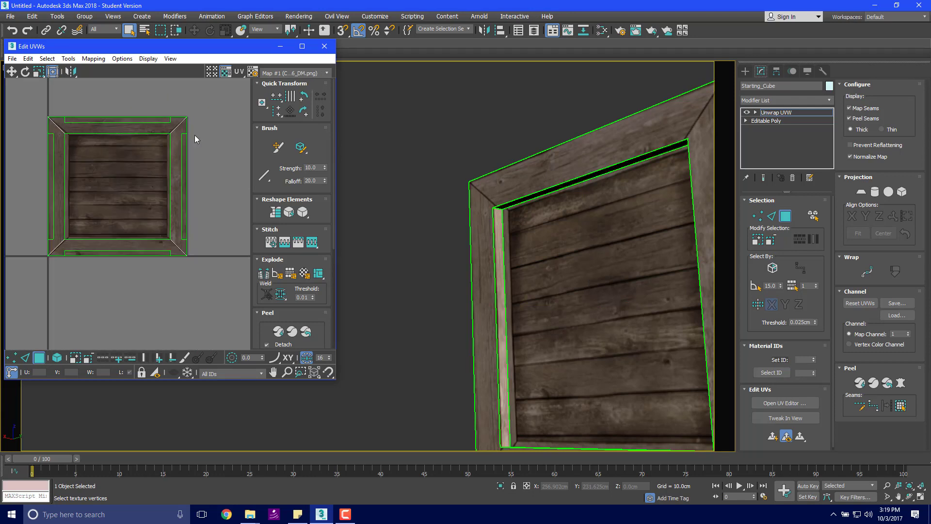
# - Select the recessed panel face on top of the crate and grow the selection to its inner rim faces
pyautogui.scroll(-8, 600, 180)
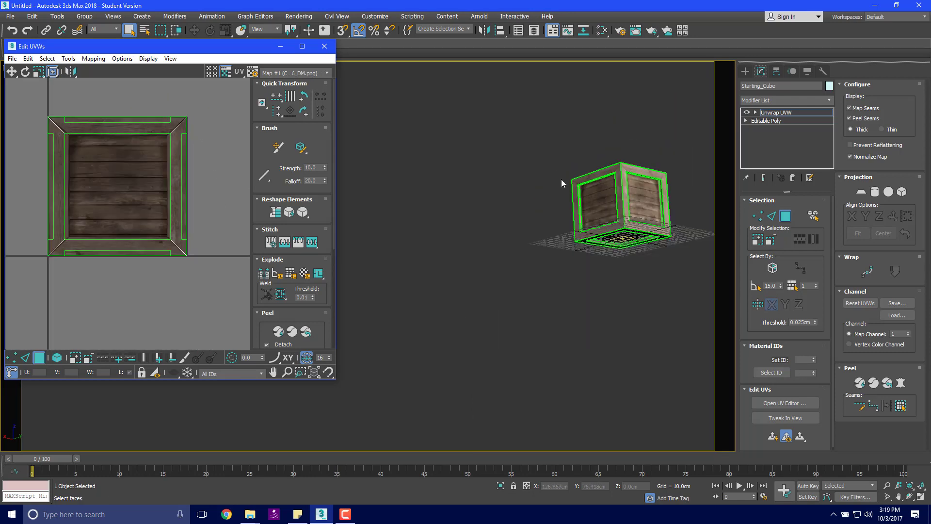
pyautogui.keyDown('alt'); pyautogui.moveTo(583, 196); pyautogui.dragTo(595, 221, button='middle'); pyautogui.keyUp('alt')
pyautogui.scroll(3, 596, 209)
pyautogui.scroll(5, 649, 176)
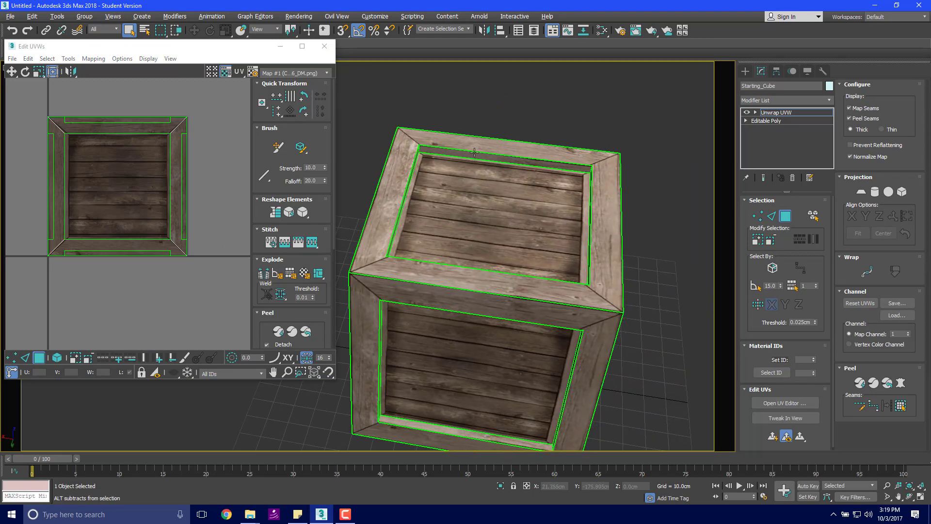
pyautogui.keyDown('alt'); pyautogui.moveTo(462, 182); pyautogui.dragTo(456, 179, button='middle'); pyautogui.keyUp('alt')
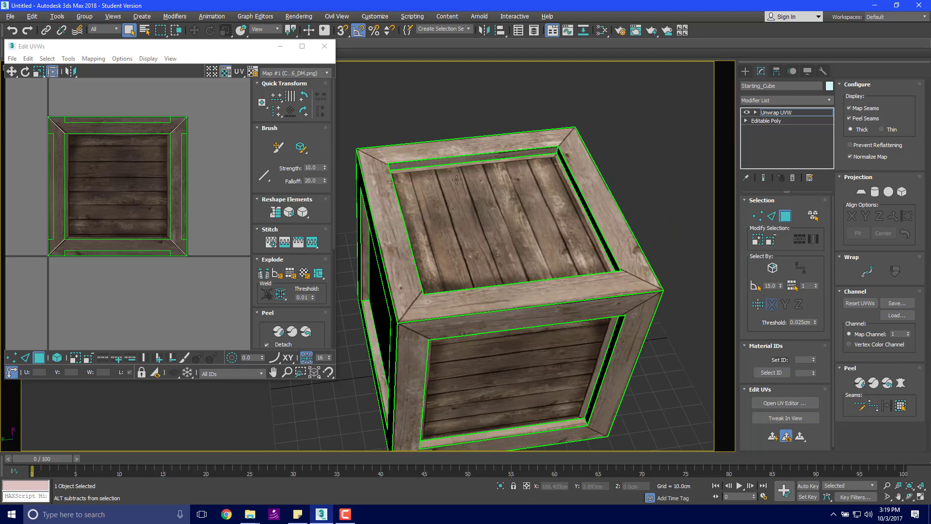
pyautogui.click(494, 208)
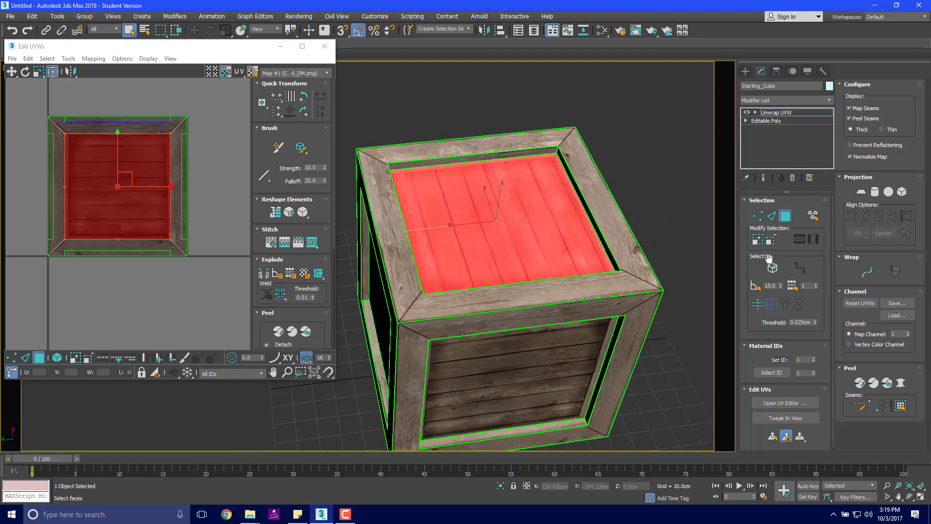
pyautogui.click(758, 244)
pyautogui.keyDown('alt'); pyautogui.moveTo(577, 163); pyautogui.dragTo(578, 138, button='middle'); pyautogui.keyUp('alt')
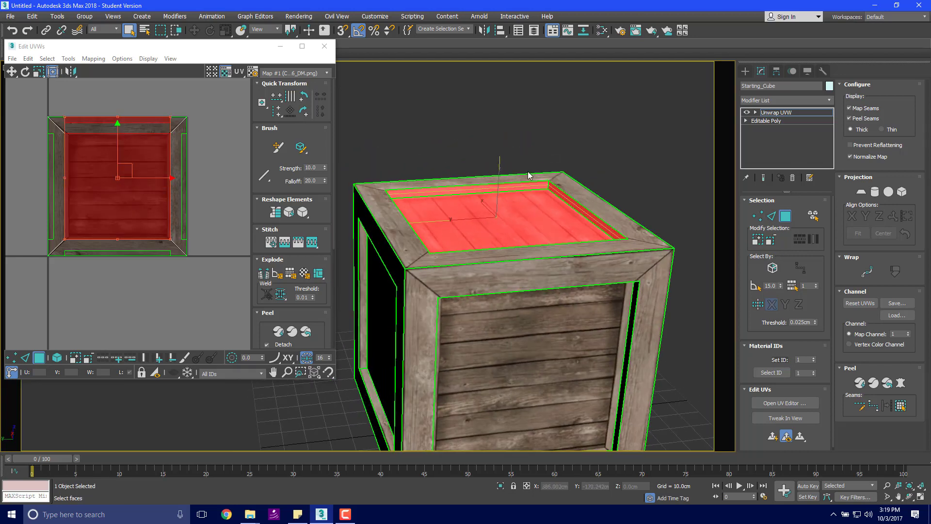
# - Planar-map the selected top recess faces along Z and move their UV cluster off the texture into empty space
pyautogui.scroll(5, 528, 172)
pyautogui.scroll(-10, 528, 172)
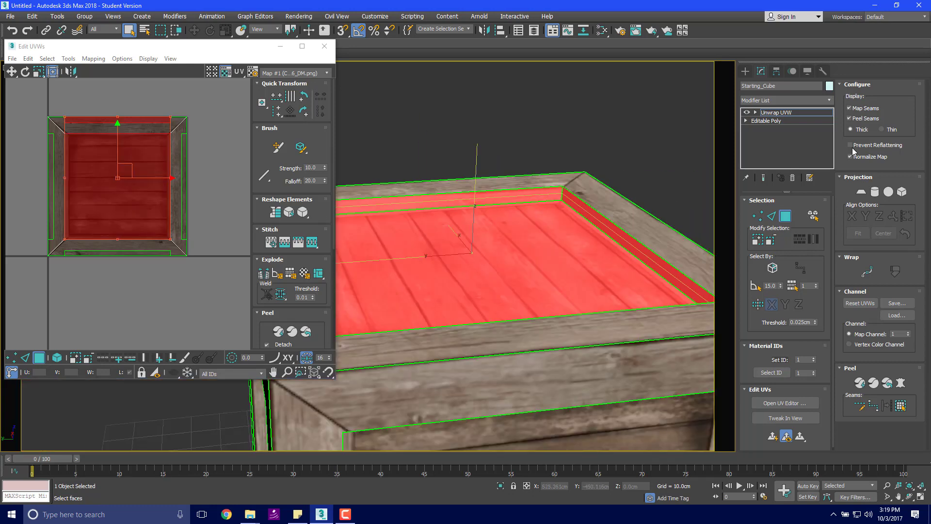
pyautogui.click(861, 192)
pyautogui.scroll(-8, 602, 141)
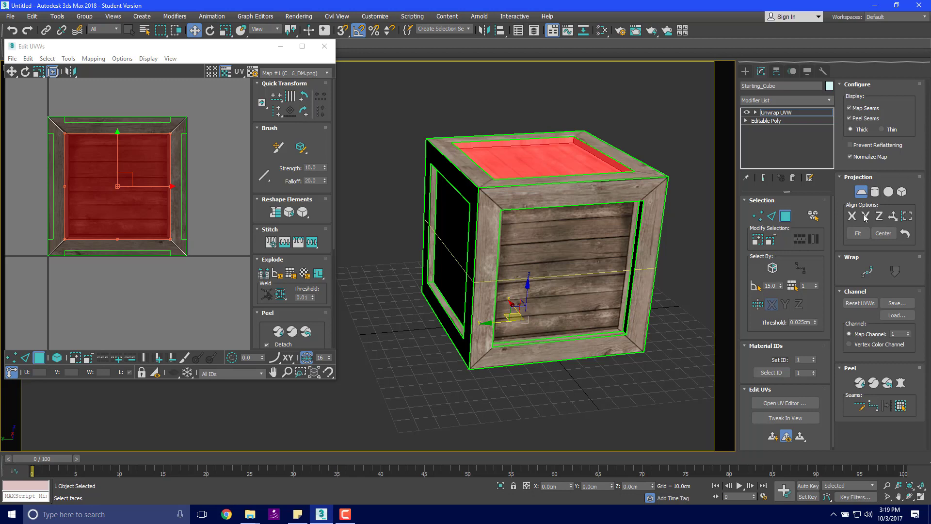
pyautogui.click(879, 216)
pyautogui.scroll(-5, 171, 229)
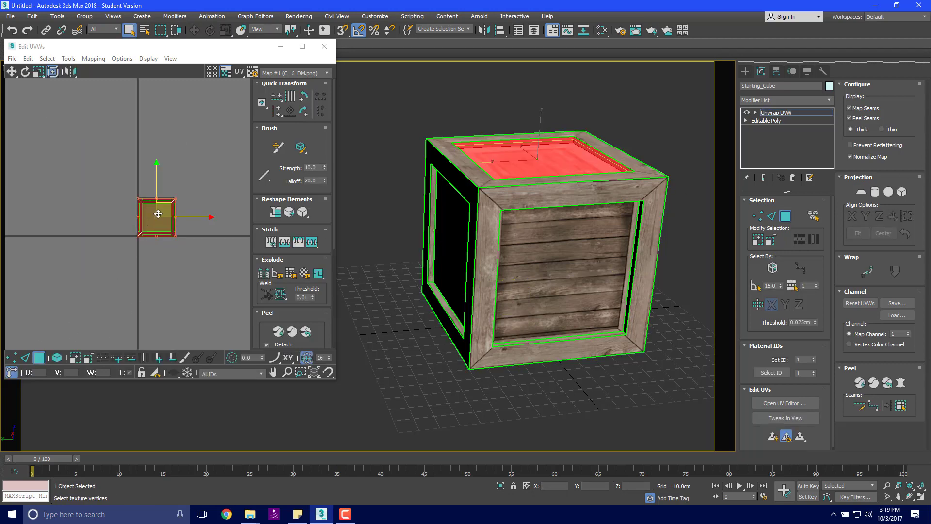
pyautogui.moveTo(143, 202); pyautogui.dragTo(52, 164)
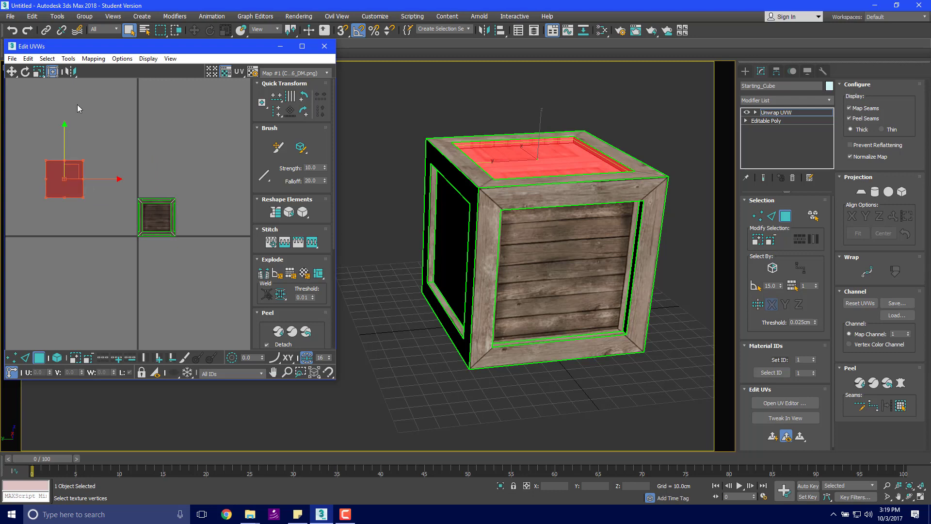
# - Relax the top recess UV cluster by polygon angles with 100 iterations and an amount of 0.1
pyautogui.click(69, 58)
pyautogui.click(84, 221)
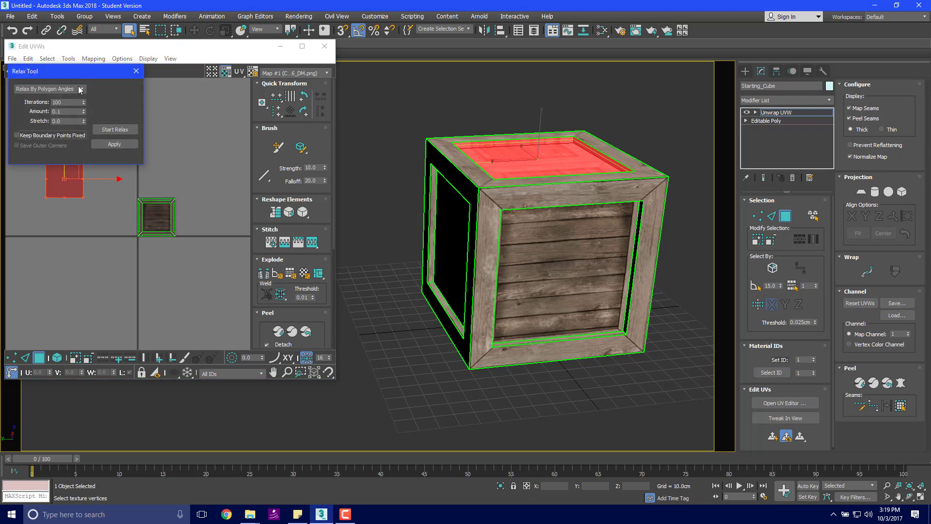
pyautogui.click(115, 130)
pyautogui.click(125, 130)
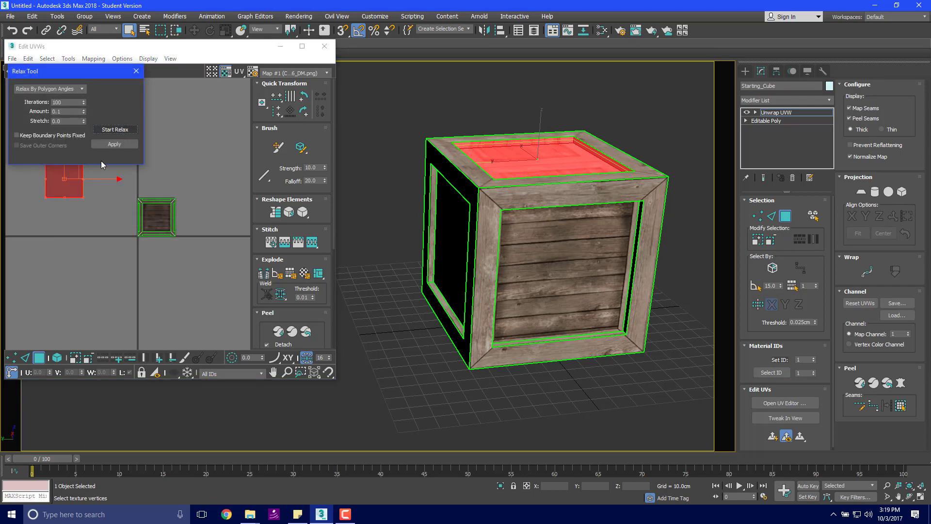
pyautogui.scroll(5, 77, 205)
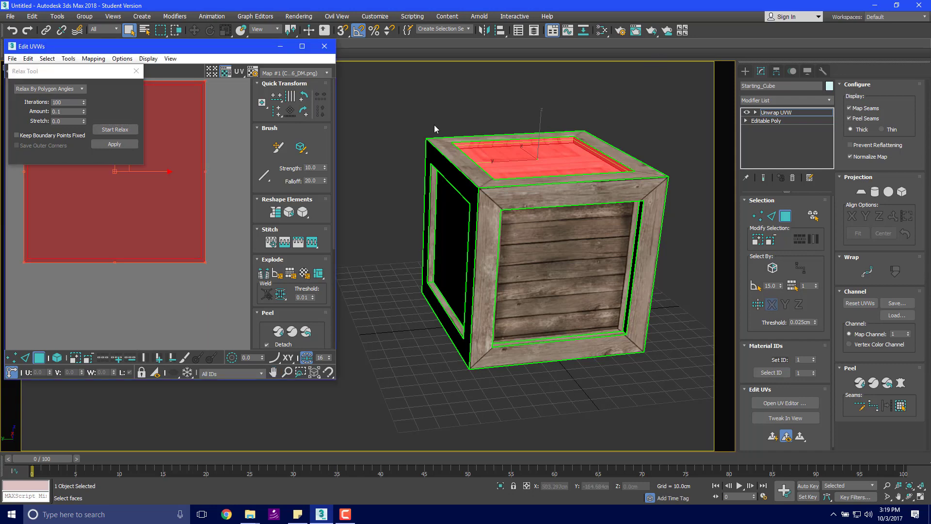
# - Clear the face selection and examine how the texture lies on the top recess and its rim from several angles
pyautogui.scroll(5, 538, 149)
pyautogui.scroll(-2, 539, 149)
pyautogui.click(575, 103)
pyautogui.scroll(-3, 611, 147)
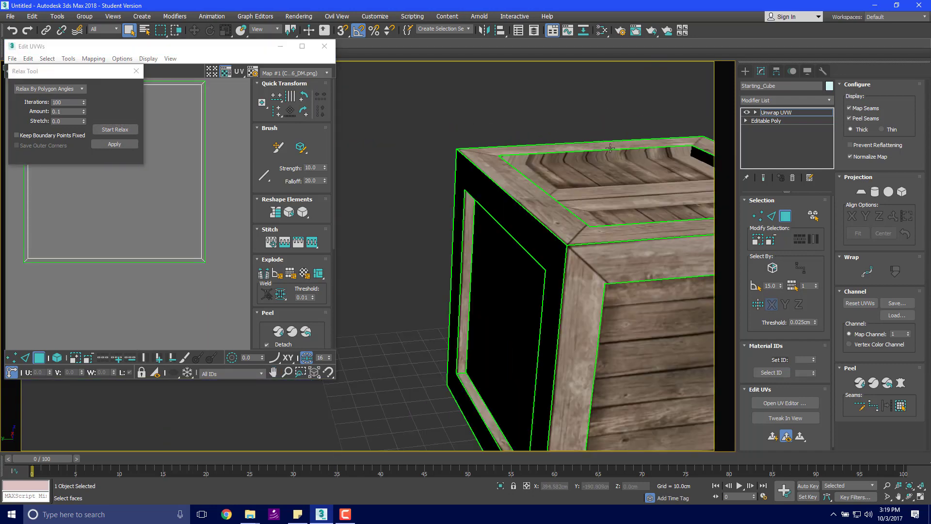
pyautogui.keyDown('alt'); pyautogui.moveTo(610, 148); pyautogui.dragTo(395, 183, button='middle'); pyautogui.keyUp('alt')
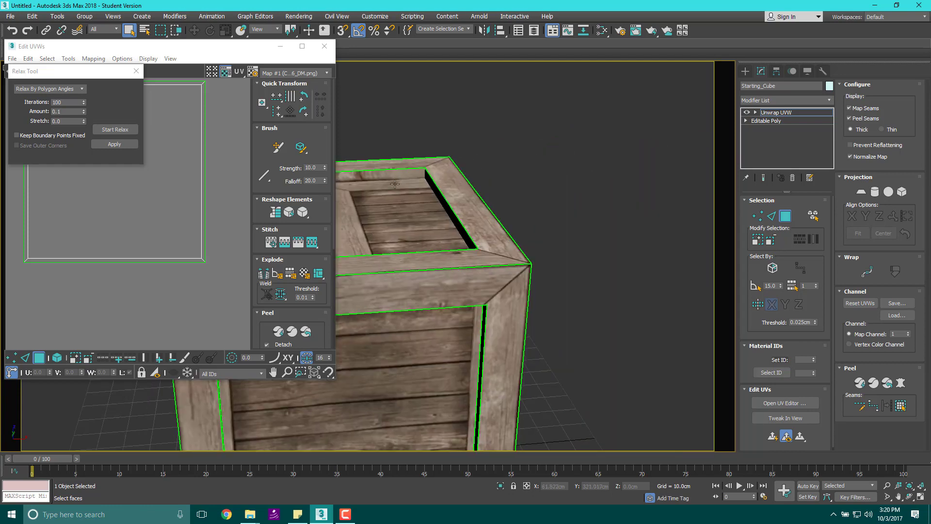
pyautogui.scroll(3, 459, 190)
pyautogui.scroll(-3, 460, 190)
pyautogui.keyDown('alt'); pyautogui.moveTo(460, 190); pyautogui.dragTo(427, 180, button='middle'); pyautogui.keyUp('alt')
pyautogui.moveTo(520, 191); pyautogui.dragTo(693, 201, button='middle')
pyautogui.scroll(5, 505, 187)
pyautogui.scroll(-3, 490, 184)
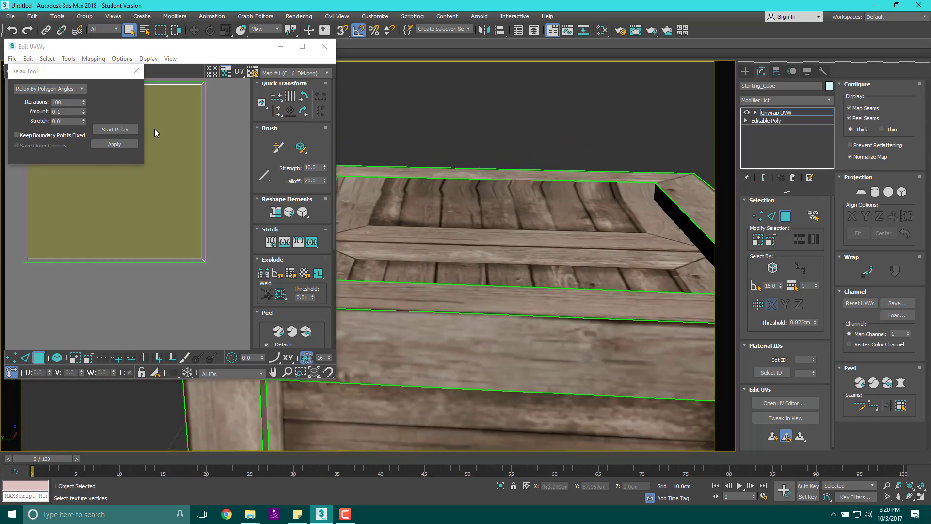
# - Close the Relax Tool and select the far inner rim face of the top recess
pyautogui.click(136, 71)
pyautogui.moveTo(194, 103); pyautogui.dragTo(202, 149)
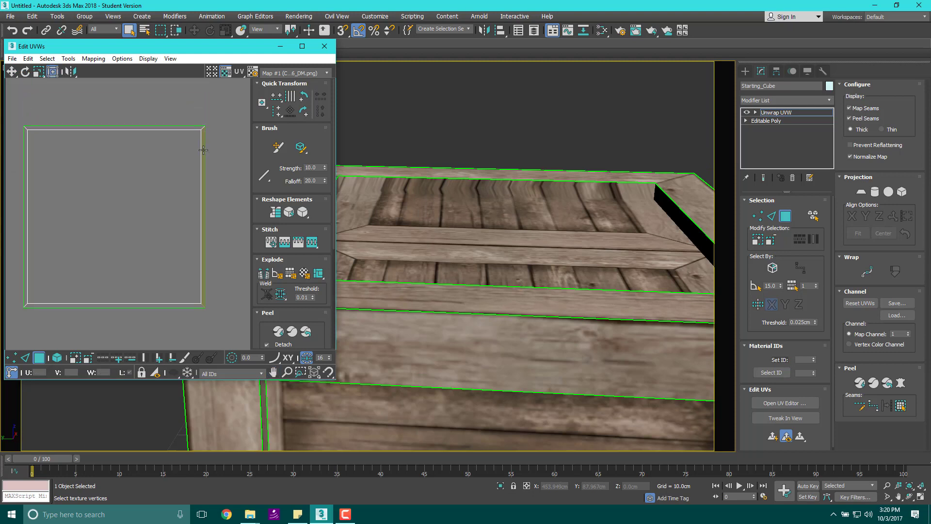
pyautogui.click(458, 184)
pyautogui.scroll(-3, 483, 186)
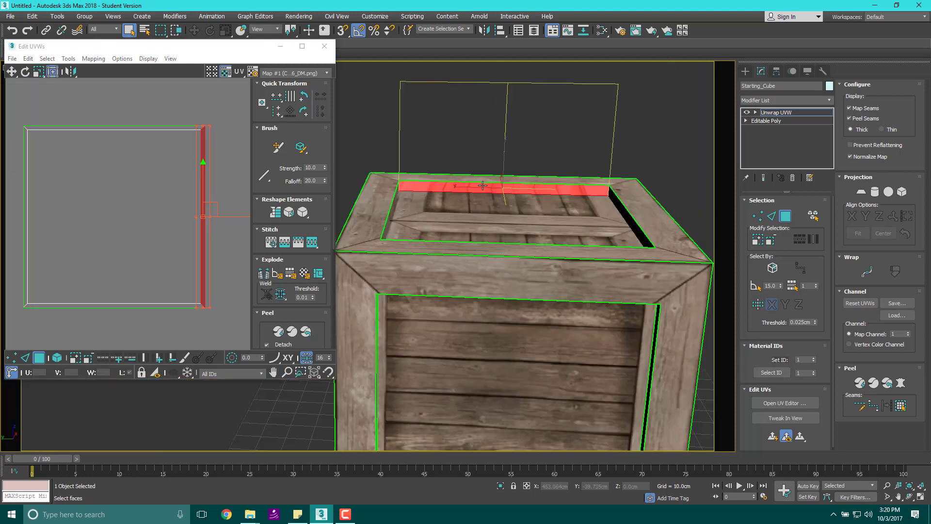
# - Switch to edge selection and break the UVs at the two diagonal corner edges of the far rim strip
pyautogui.click(25, 358)
pyautogui.scroll(4, 196, 302)
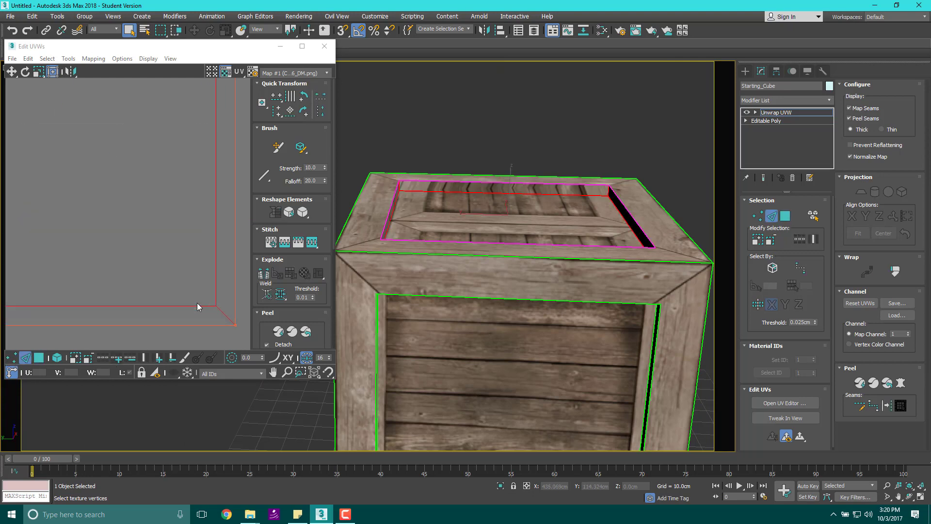
pyautogui.click(226, 316)
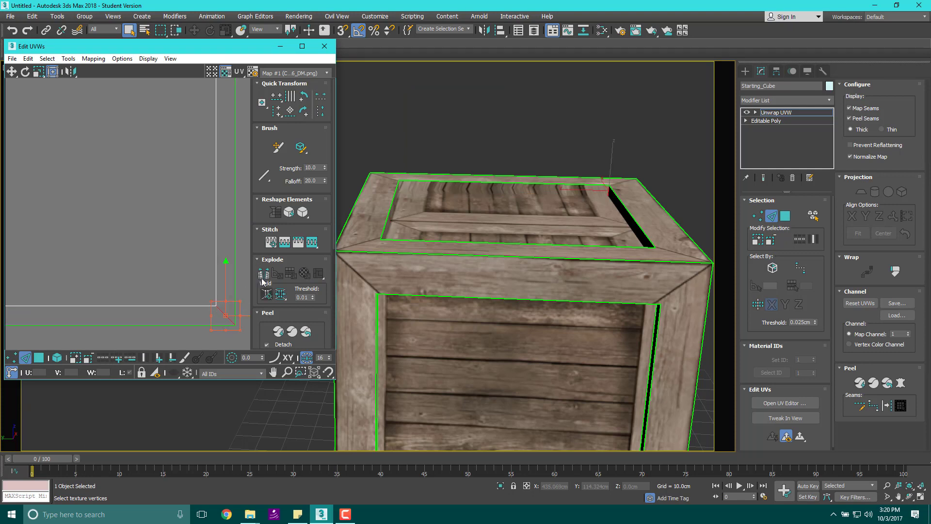
pyautogui.scroll(-3, 242, 279)
pyautogui.moveTo(221, 194); pyautogui.dragTo(163, 370, button='middle')
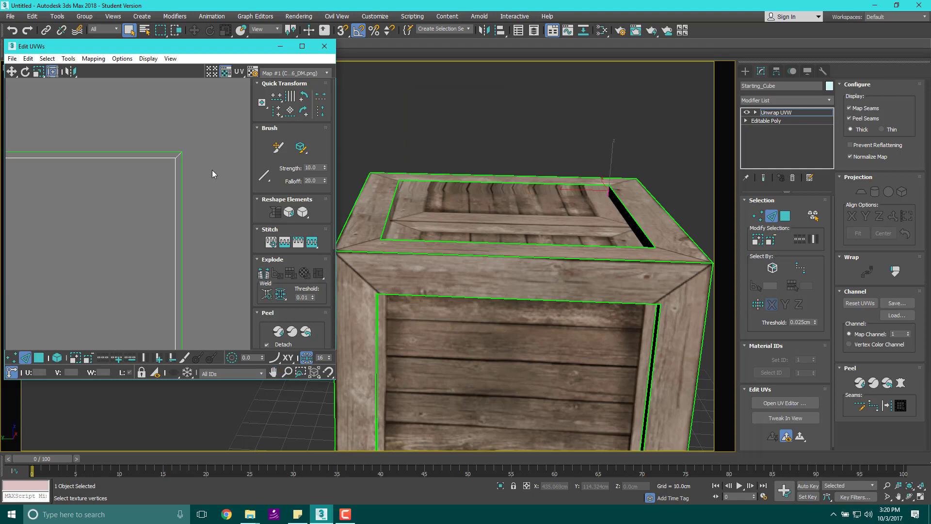
pyautogui.click(179, 155)
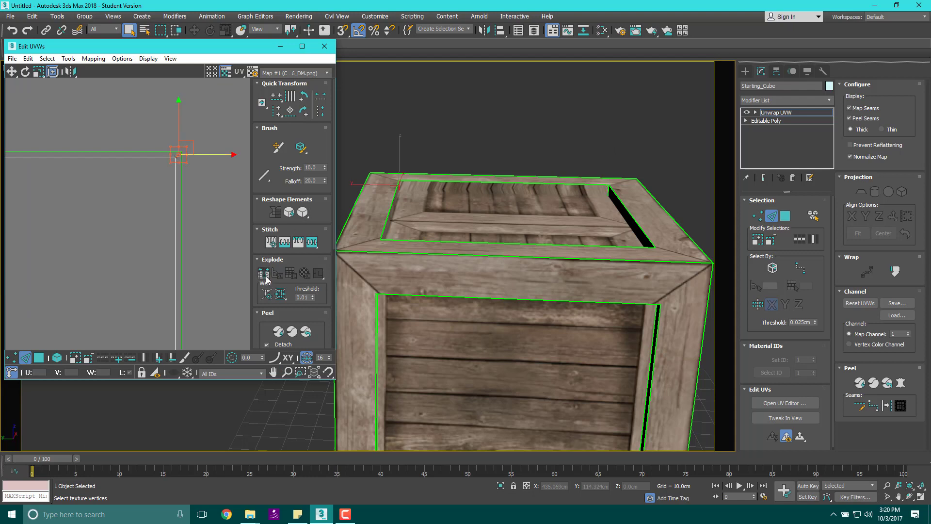
# - Return to polygon selection and select every face of the top recess UV cluster
pyautogui.scroll(-4, 221, 263)
pyautogui.moveTo(144, 278); pyautogui.dragTo(163, 270, button='middle')
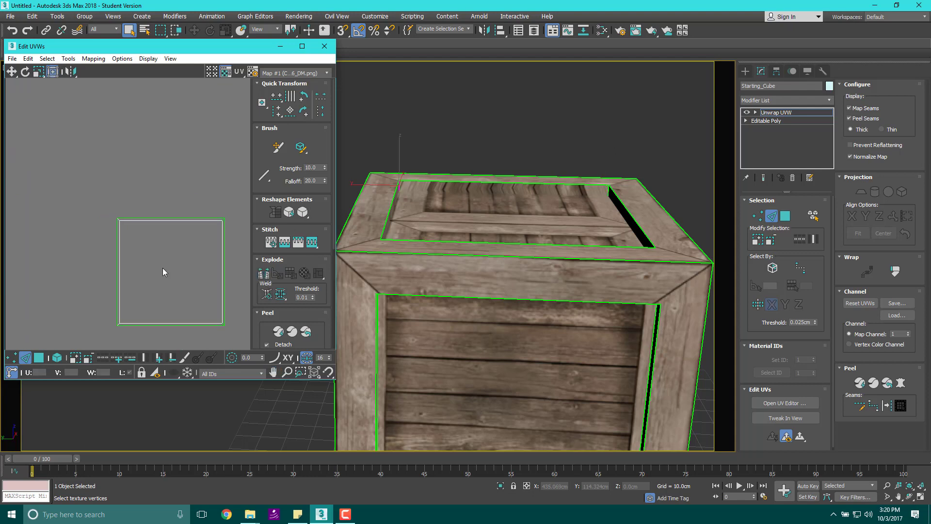
pyautogui.moveTo(172, 210); pyautogui.dragTo(119, 163, button='middle')
pyautogui.click(37, 359)
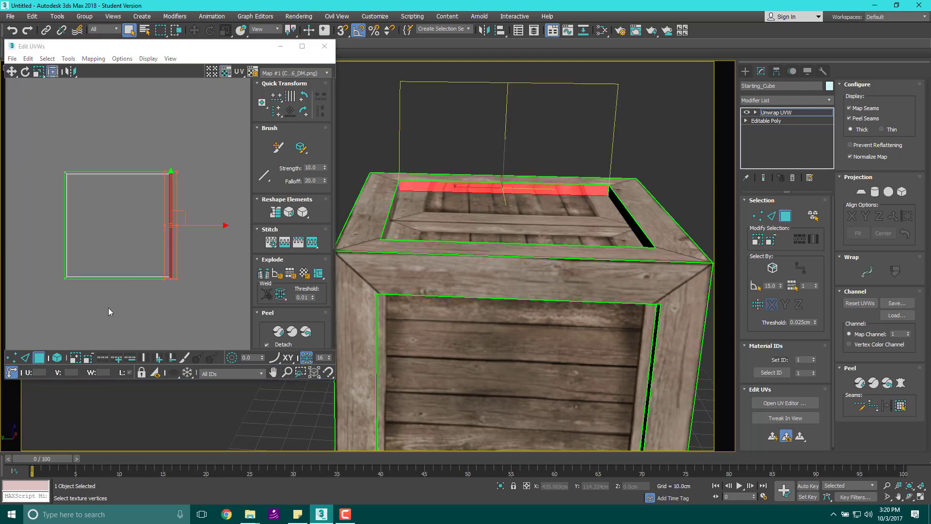
pyautogui.moveTo(53, 132); pyautogui.dragTo(200, 293)
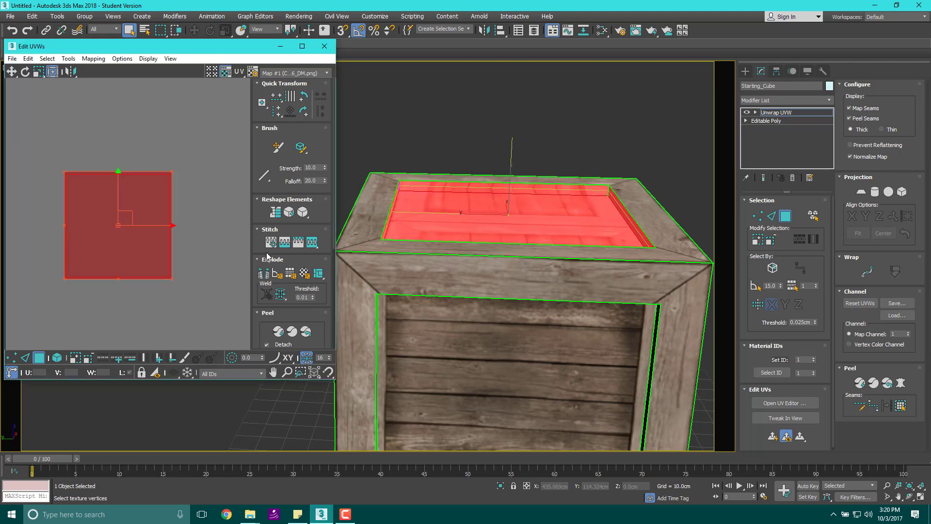
# - Relax the selected top recess UV cluster with Relax By Polygon Angles, stopping once its rim strips have unfolded outward
pyautogui.click(68, 58)
pyautogui.click(83, 221)
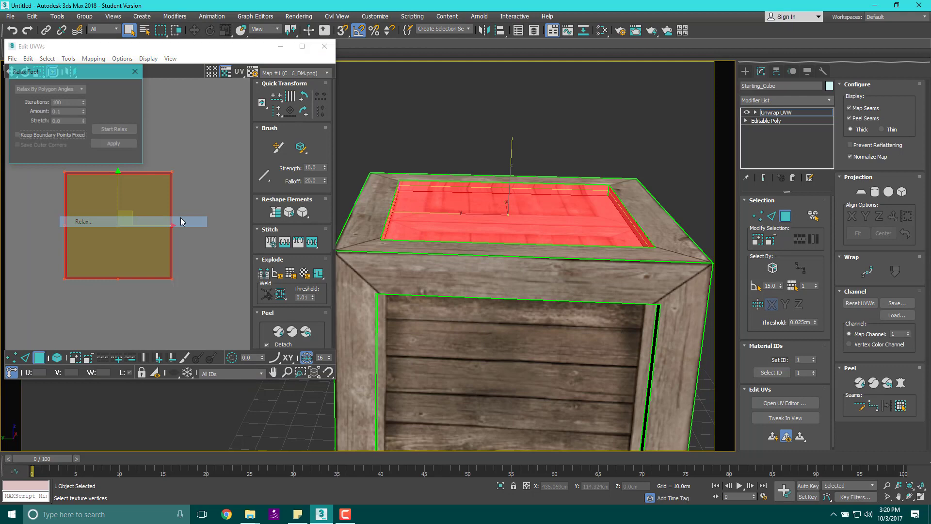
pyautogui.click(116, 129)
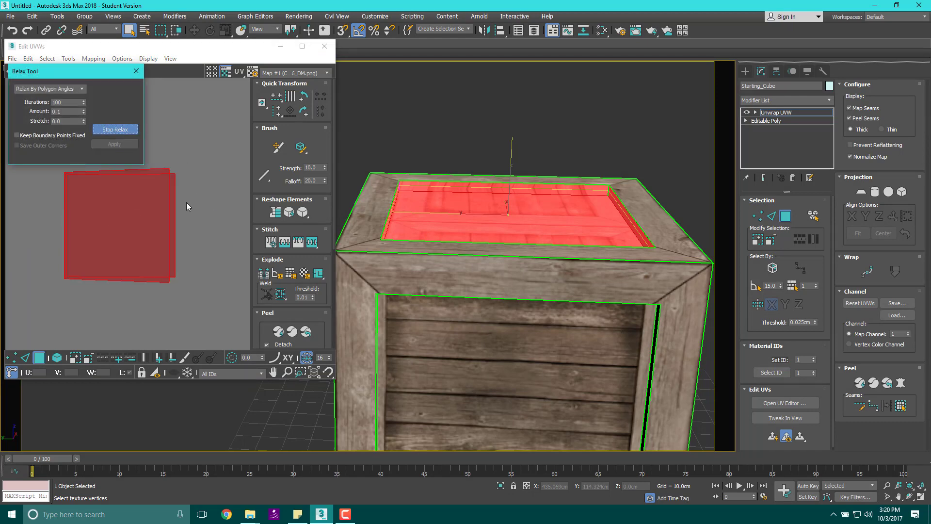
pyautogui.scroll(3, 181, 202)
pyautogui.scroll(-1, 181, 202)
pyautogui.click(157, 201)
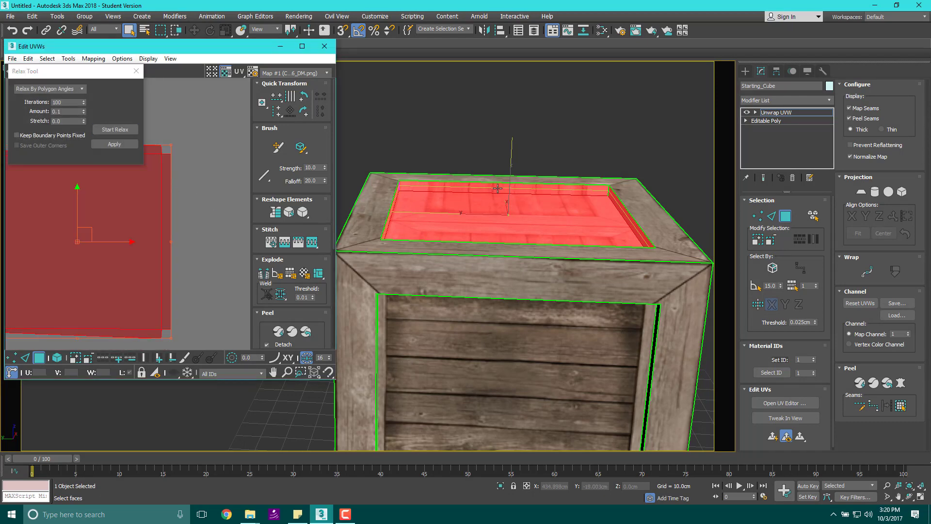
# - Select the far inner rim face of the top recess to locate its UV strip, and clear the selection
pyautogui.scroll(-3, 485, 177)
pyautogui.click(509, 144)
pyautogui.scroll(6, 491, 175)
pyautogui.click(466, 252)
pyautogui.scroll(-6, 466, 252)
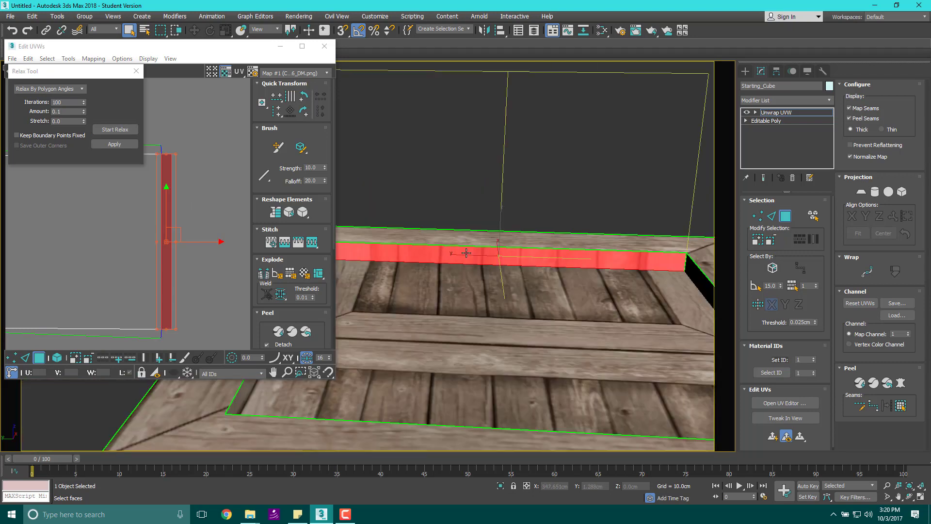
pyautogui.click(650, 226)
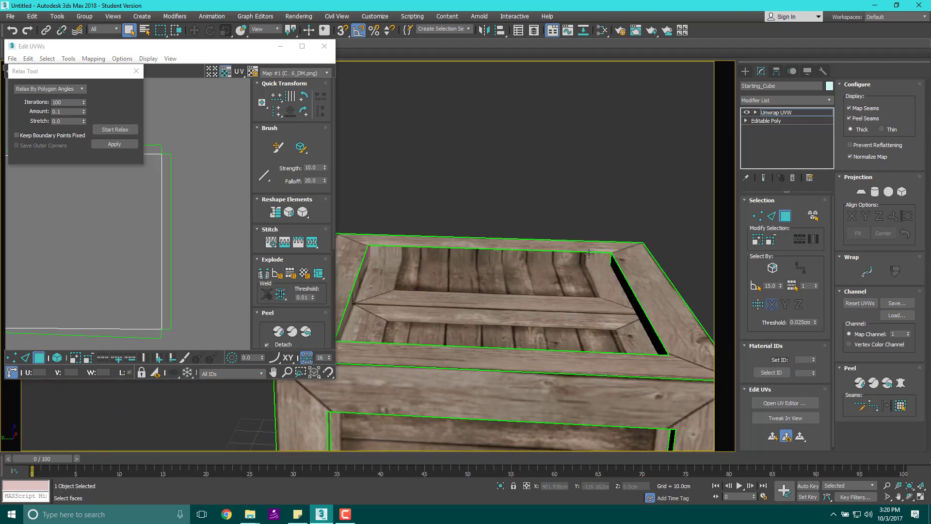
# - Select the UV cluster of the crate's outer frame faces and move it off the texture, to the lower left
pyautogui.scroll(-3, 212, 236)
pyautogui.moveTo(213, 236); pyautogui.dragTo(119, 238, button='middle')
pyautogui.scroll(-3, 119, 238)
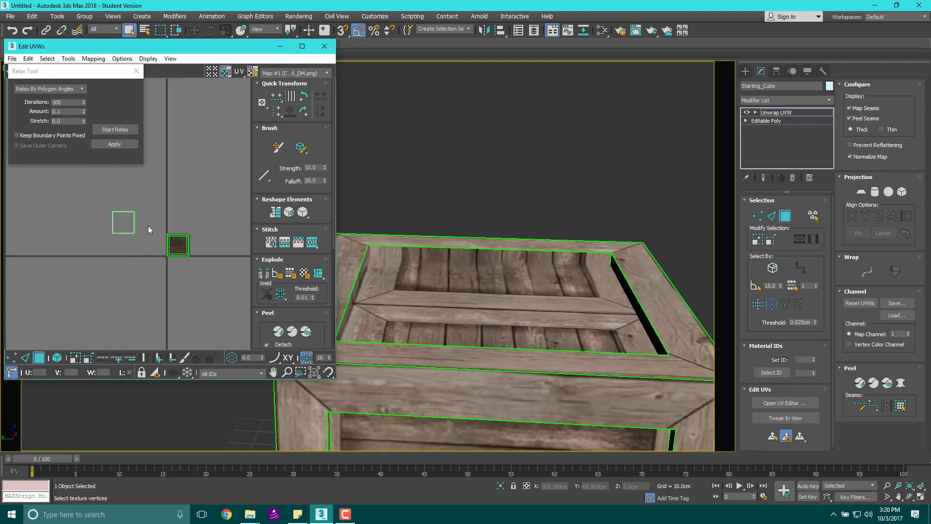
pyautogui.moveTo(152, 212); pyautogui.dragTo(205, 270)
pyautogui.moveTo(168, 242); pyautogui.dragTo(99, 288)
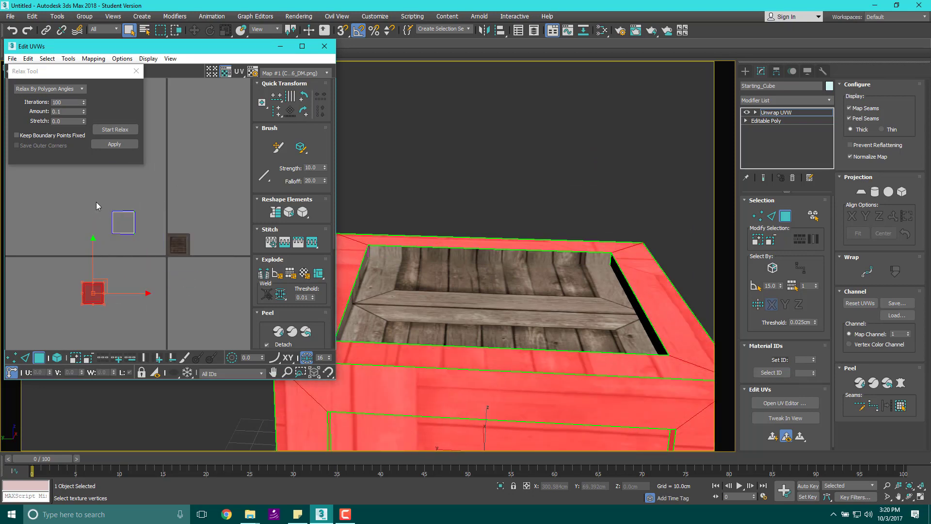
# - Select the relaxed top recess UV cluster and move it onto the crate texture
pyautogui.moveTo(97, 202); pyautogui.dragTo(161, 254)
pyautogui.moveTo(132, 217); pyautogui.dragTo(183, 240)
pyautogui.scroll(6, 187, 242)
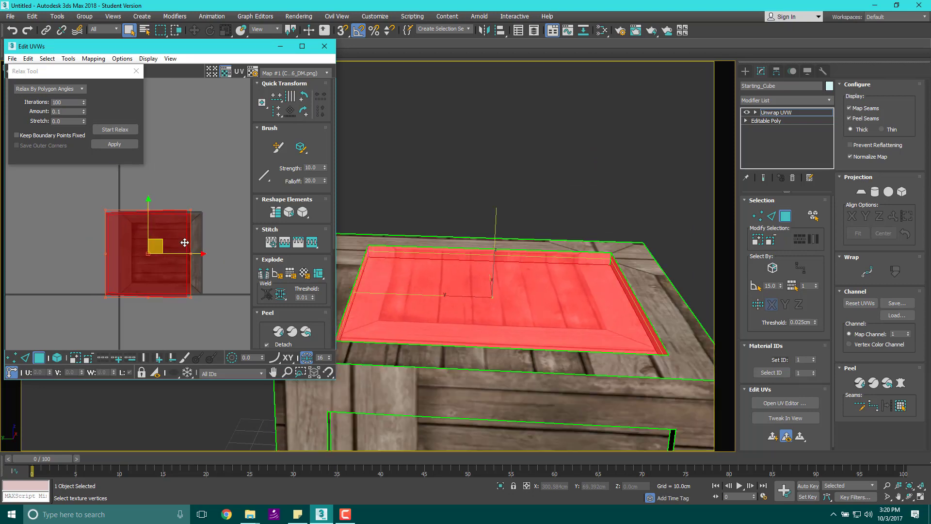
pyautogui.scroll(3, 196, 202)
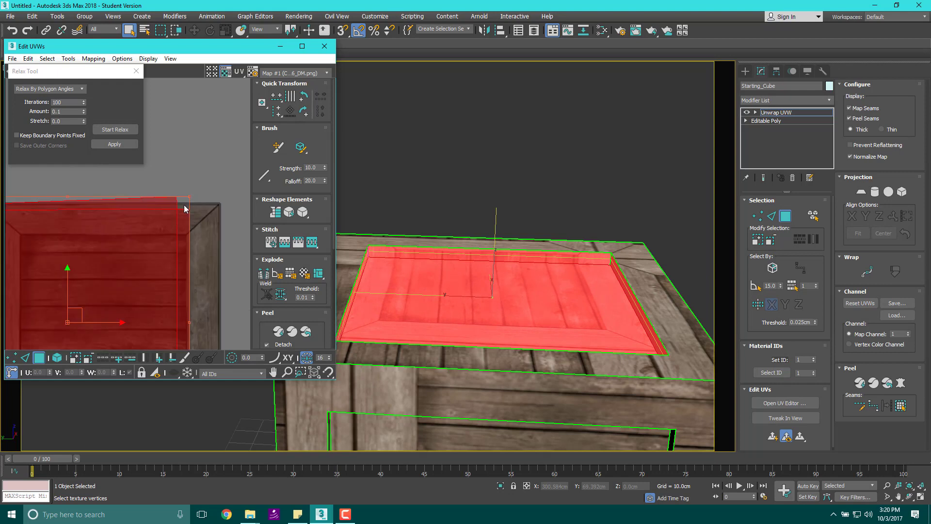
# - Shift the recess UV cluster down and scale it in from its lower-left corner to fit the texture's plank area
pyautogui.moveTo(160, 200); pyautogui.dragTo(168, 228)
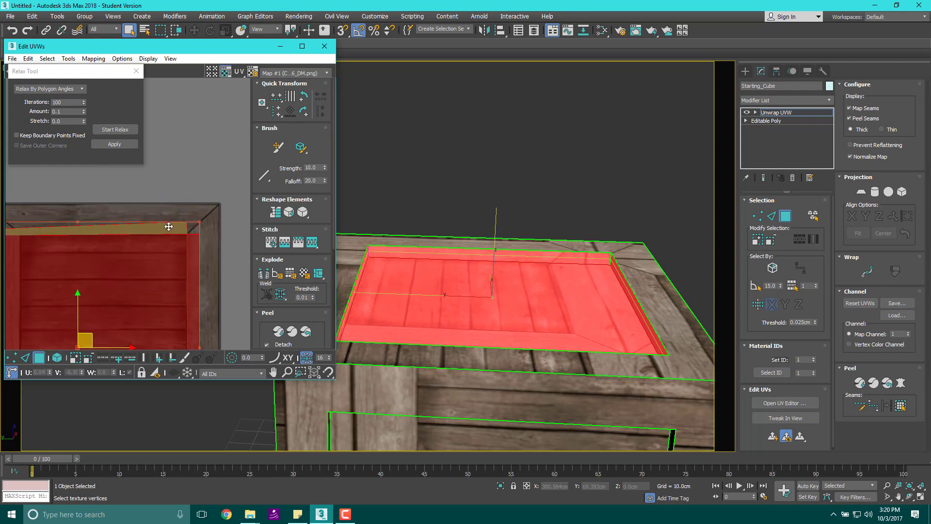
pyautogui.scroll(-3, 167, 243)
pyautogui.moveTo(167, 243); pyautogui.dragTo(201, 203, button='middle')
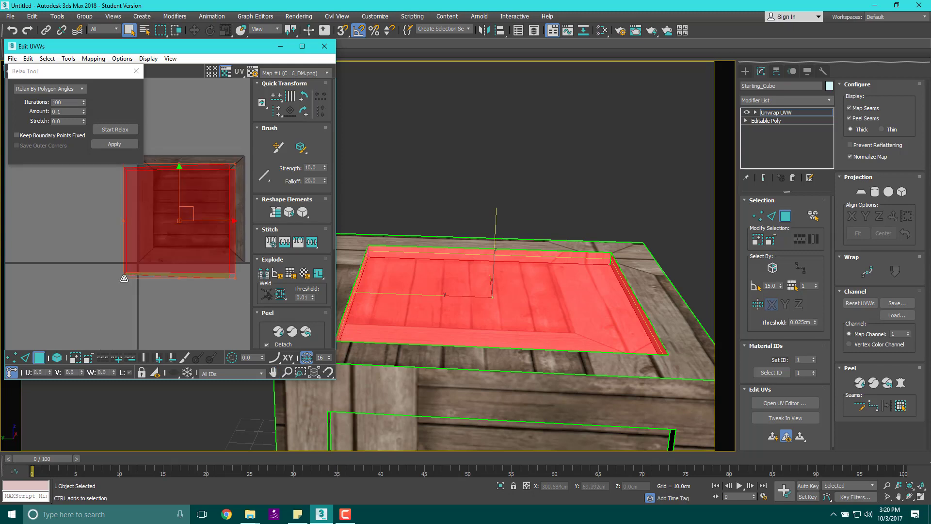
pyautogui.moveTo(124, 278); pyautogui.dragTo(160, 246)
pyautogui.scroll(3, 150, 254)
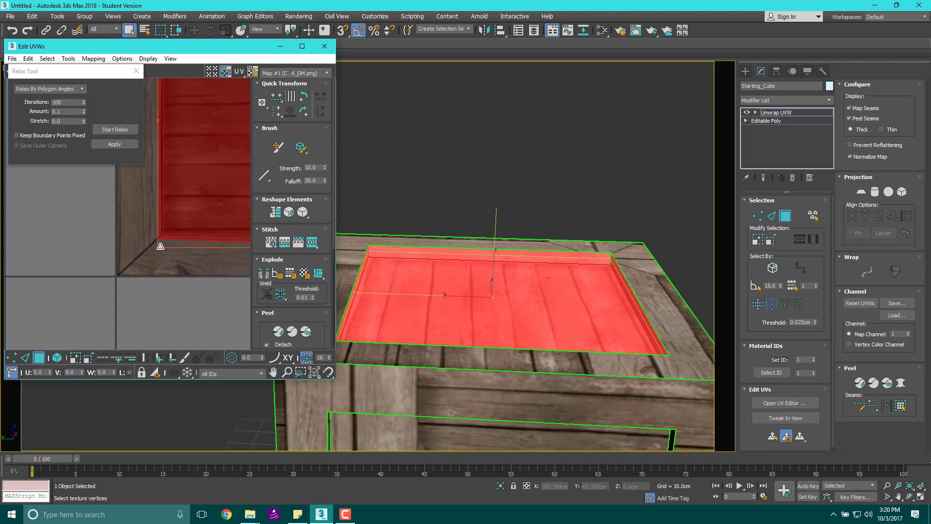
# - Select the far rim face and the floor of the top recess in turn and examine how the texture lies on them
pyautogui.scroll(4, 606, 228)
pyautogui.click(600, 177)
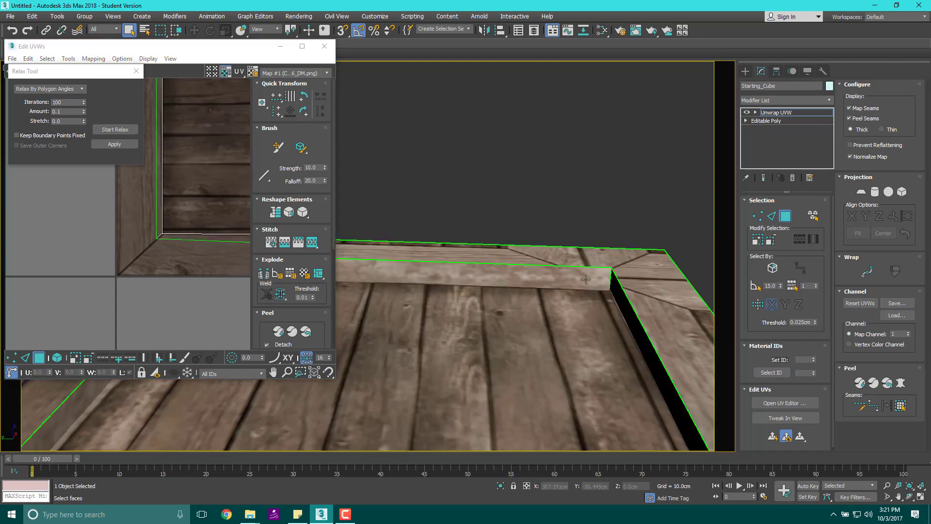
pyautogui.click(469, 277)
pyautogui.scroll(-5, 469, 277)
pyautogui.keyDown('alt'); pyautogui.moveTo(469, 277); pyautogui.dragTo(527, 201, button='middle'); pyautogui.keyUp('alt')
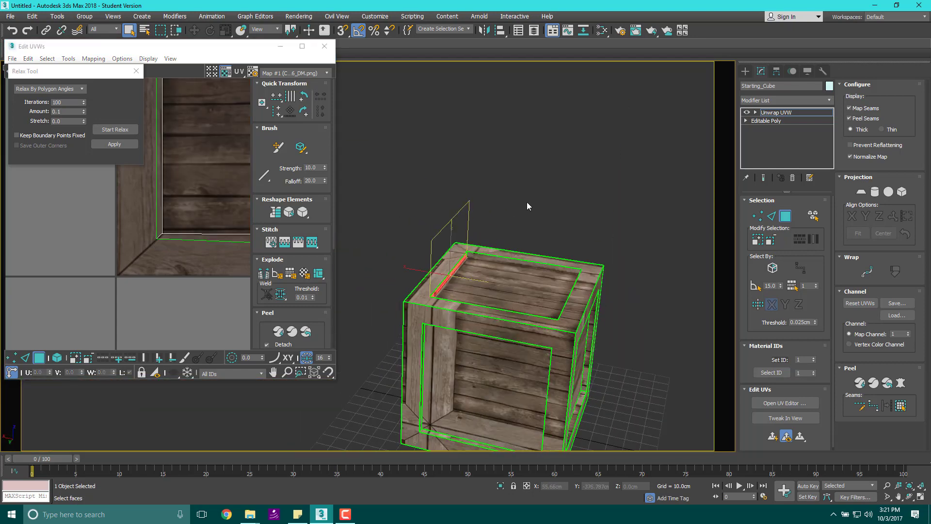
pyautogui.scroll(5, 531, 228)
pyautogui.click(534, 253)
pyautogui.click(575, 381)
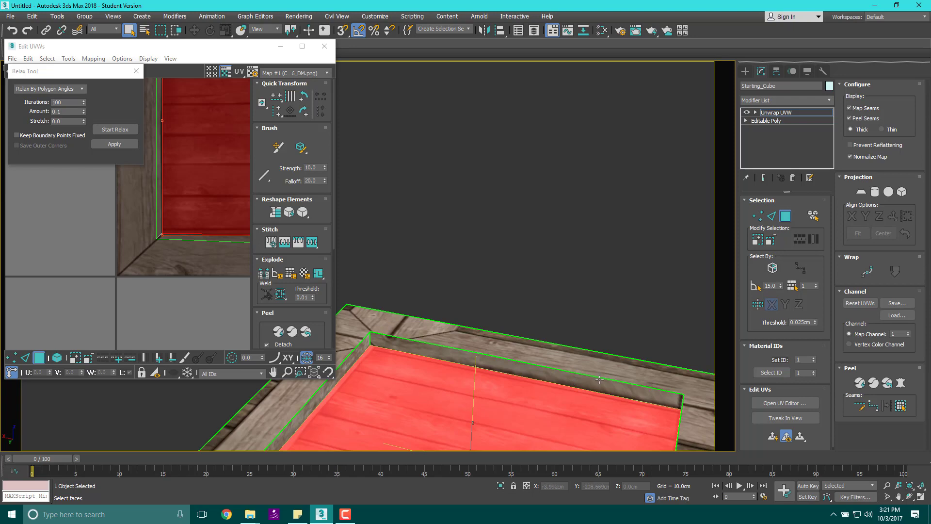
pyautogui.keyDown('alt'); pyautogui.moveTo(694, 360); pyautogui.dragTo(598, 257, button='middle'); pyautogui.keyUp('alt')
pyautogui.scroll(5, 514, 236)
pyautogui.scroll(-2, 473, 228)
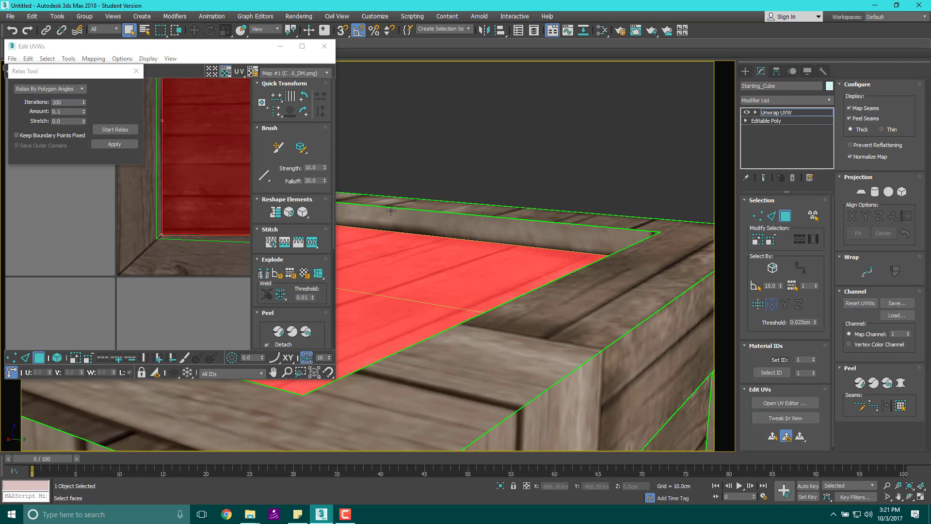
# - Select the right-hand rim strip of the recess UV cluster and locate the matching face on the crate
pyautogui.scroll(-3, 165, 264)
pyautogui.moveTo(214, 208); pyautogui.dragTo(82, 306, button='middle')
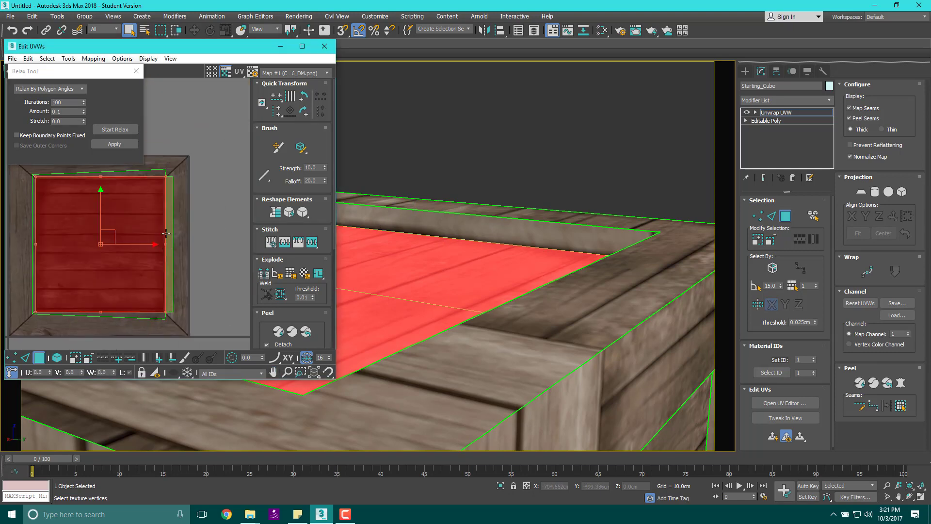
pyautogui.click(169, 215)
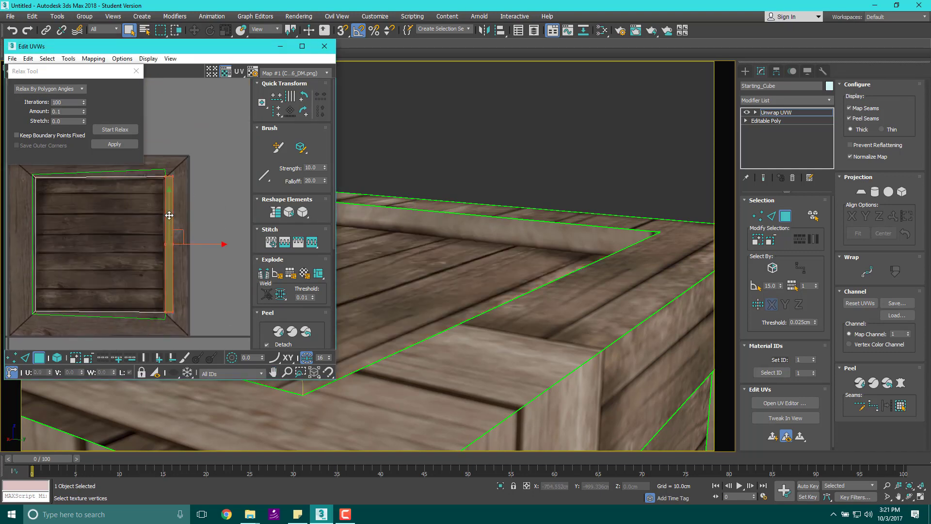
pyautogui.scroll(-4, 436, 237)
pyautogui.keyDown('alt'); pyautogui.moveTo(504, 237); pyautogui.dragTo(562, 238, button='middle'); pyautogui.keyUp('alt')
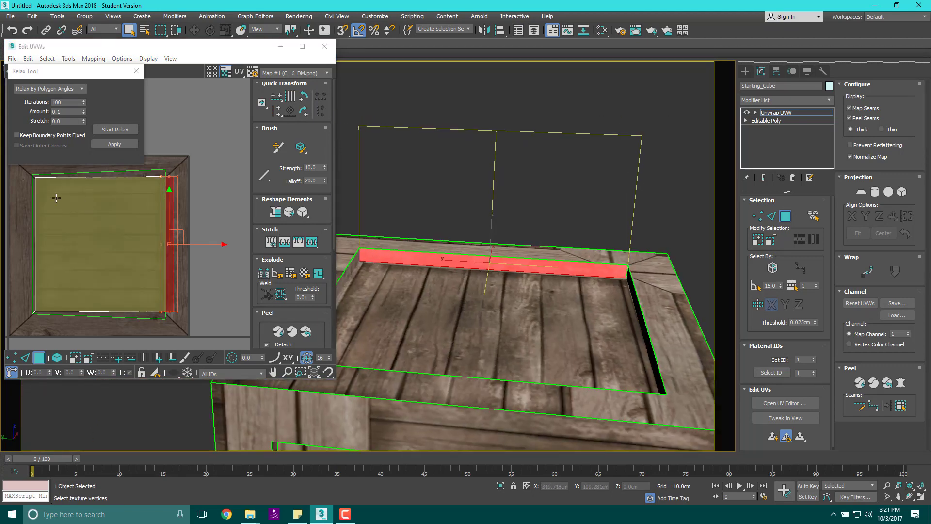
# - Break the UVs at the two diagonal corner edges of the cluster's left rim strip and return to polygon selection
pyautogui.click(25, 359)
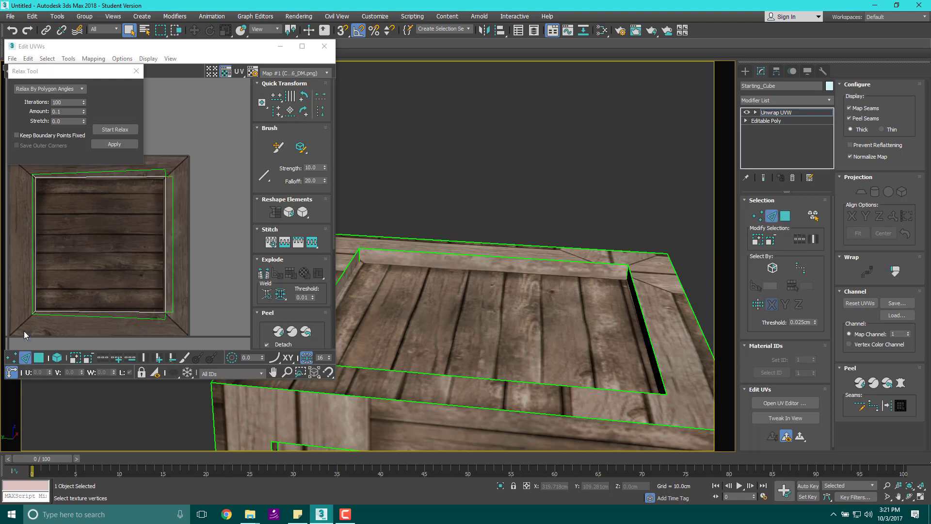
pyautogui.scroll(2, 28, 324)
pyautogui.click(36, 310)
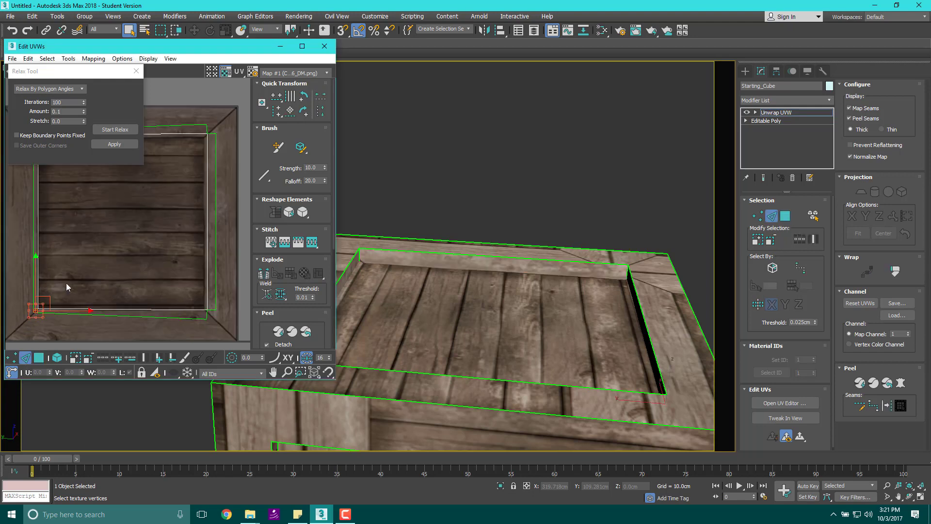
pyautogui.moveTo(80, 250); pyautogui.dragTo(123, 334, button='middle')
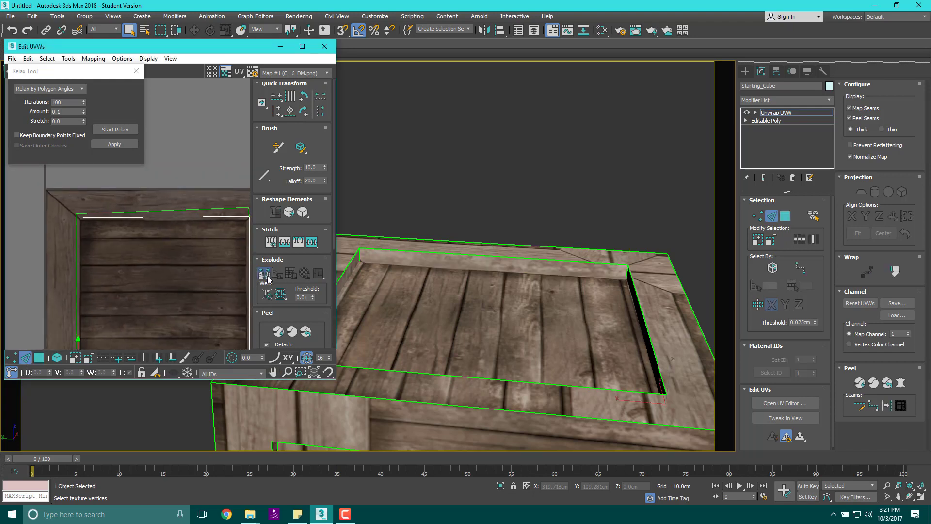
pyautogui.scroll(1, 119, 223)
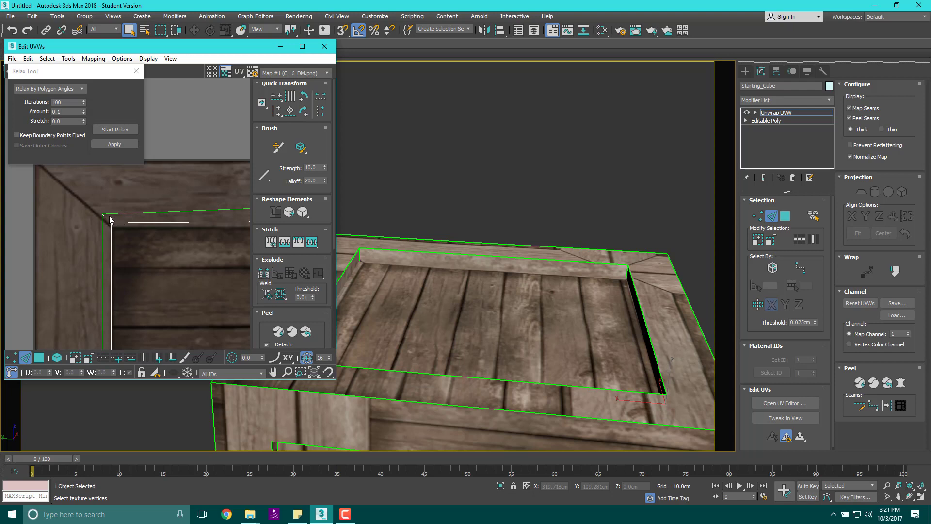
pyautogui.click(108, 218)
pyautogui.press(';')
pyautogui.click(263, 276)
pyautogui.scroll(-5, 97, 208)
pyautogui.click(39, 358)
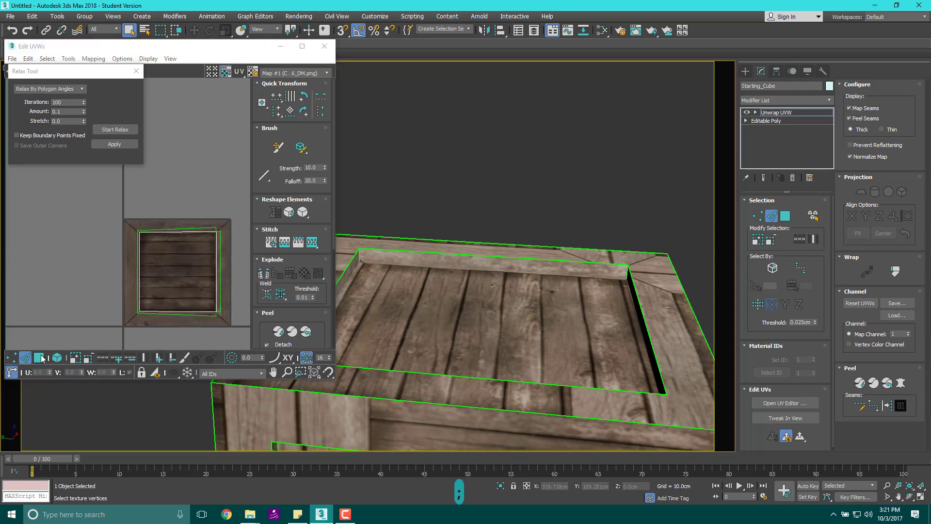
# - Select the whole recess UV cluster, relax it by polygon angles, close the Relax Tool and clear the selection
pyautogui.moveTo(104, 210); pyautogui.dragTo(230, 313)
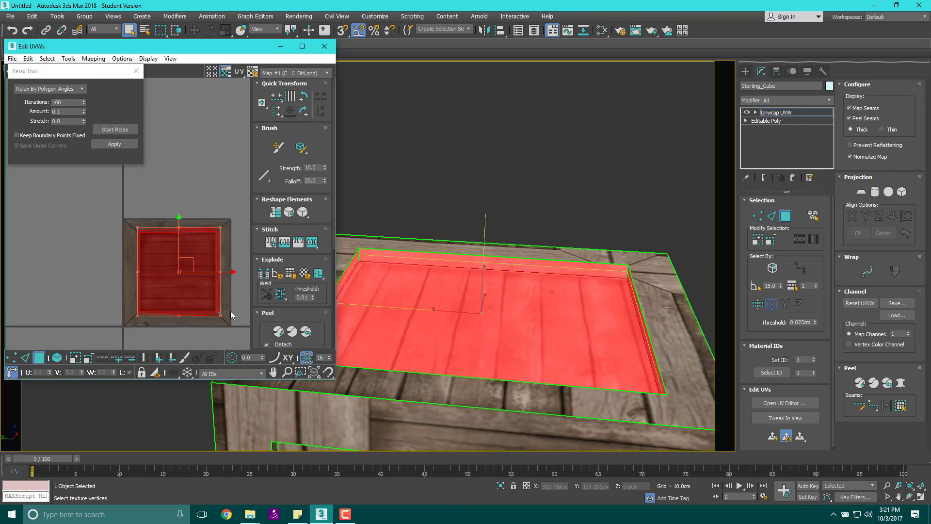
pyautogui.click(118, 129)
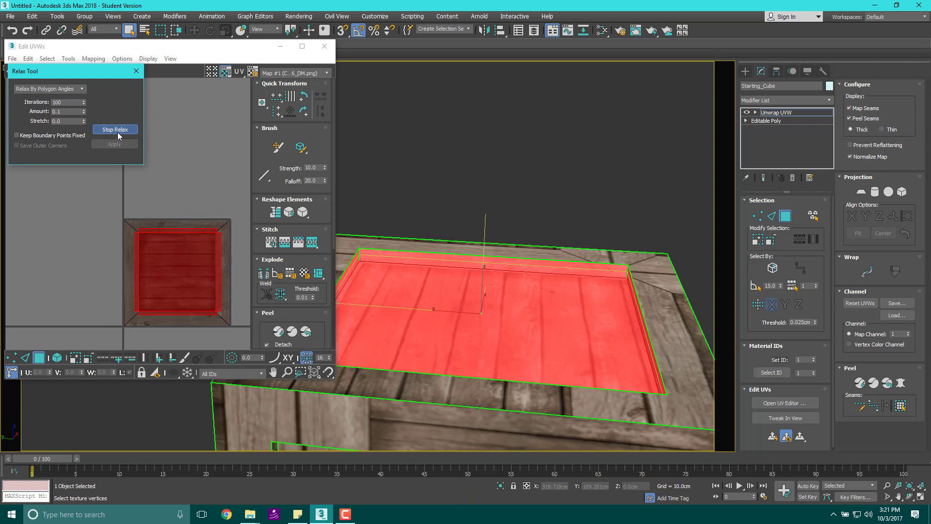
pyautogui.click(116, 129)
pyautogui.click(136, 71)
pyautogui.click(610, 179)
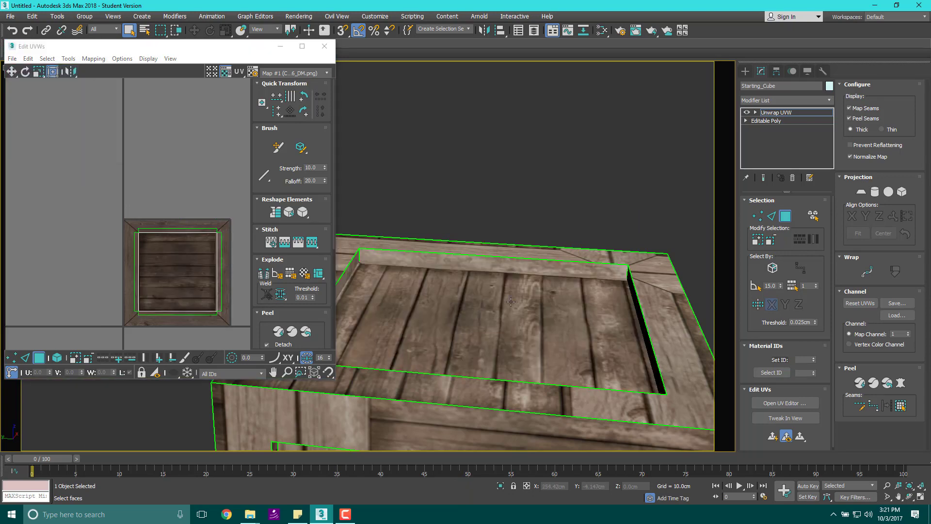
# - Examine how the texture meets at the inner corner of the top recess from several angles
pyautogui.scroll(-5, 529, 286)
pyautogui.moveTo(528, 272); pyautogui.dragTo(601, 291, button='middle')
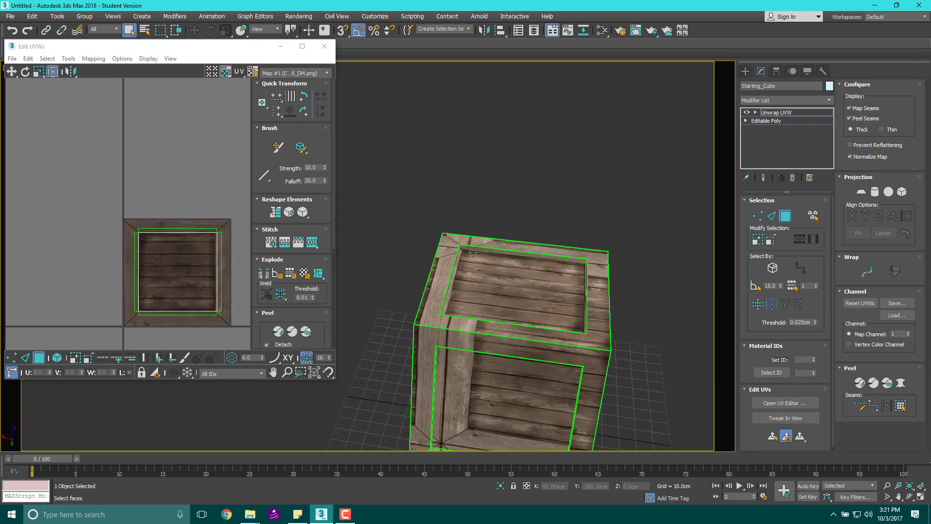
pyautogui.scroll(8, 473, 253)
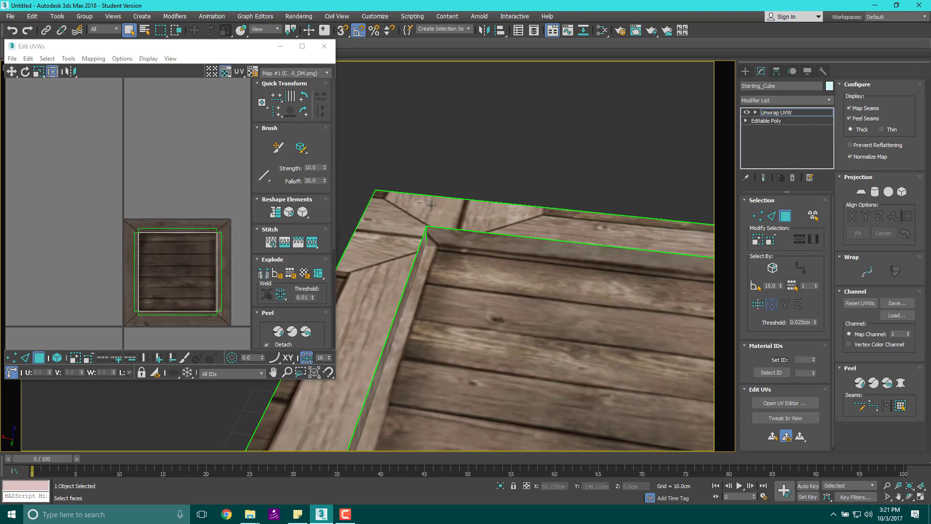
pyautogui.keyDown('alt'); pyautogui.moveTo(426, 239); pyautogui.dragTo(494, 254, button='middle'); pyautogui.keyUp('alt')
pyautogui.scroll(6, 493, 254)
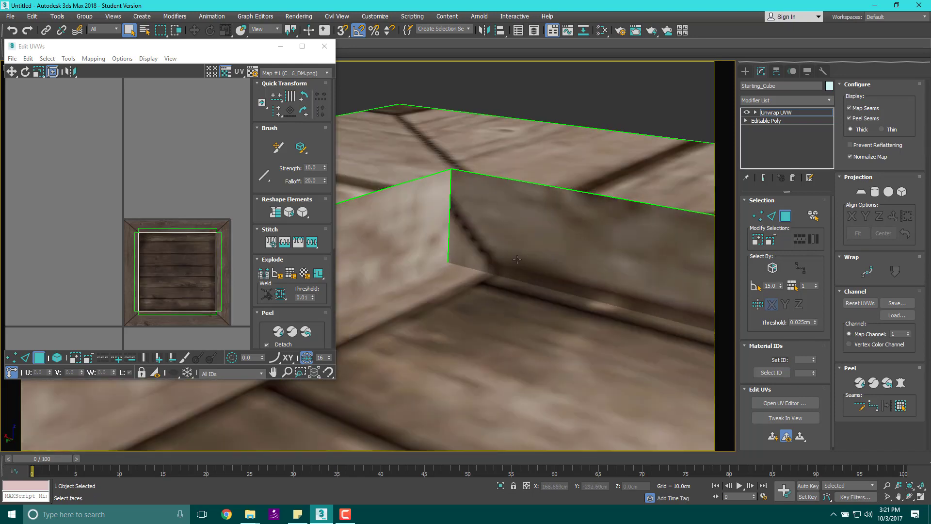
pyautogui.scroll(-4, 494, 254)
pyautogui.scroll(3, 199, 247)
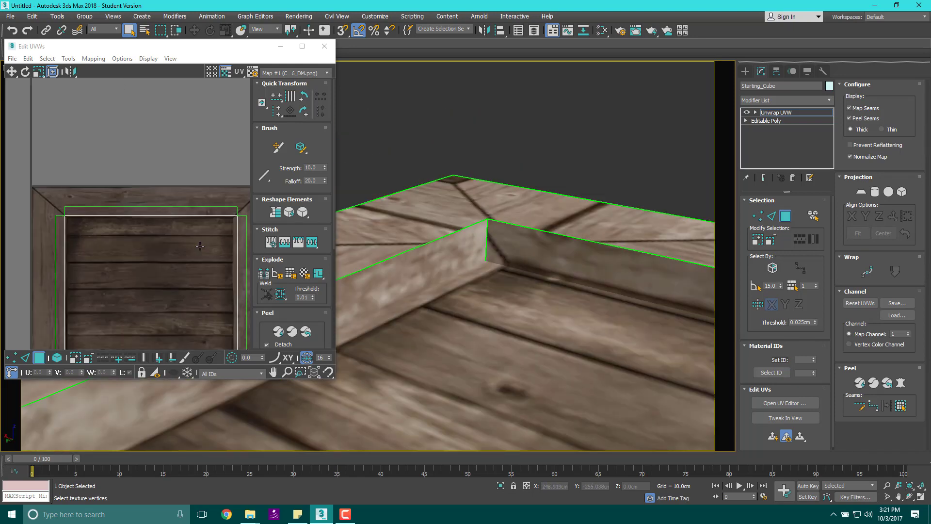
# - Maximize the UV editor, select the whole recess cluster and scale it down slightly from its upper-left corner toward the frame's seam
pyautogui.click(303, 46)
pyautogui.scroll(3, 310, 222)
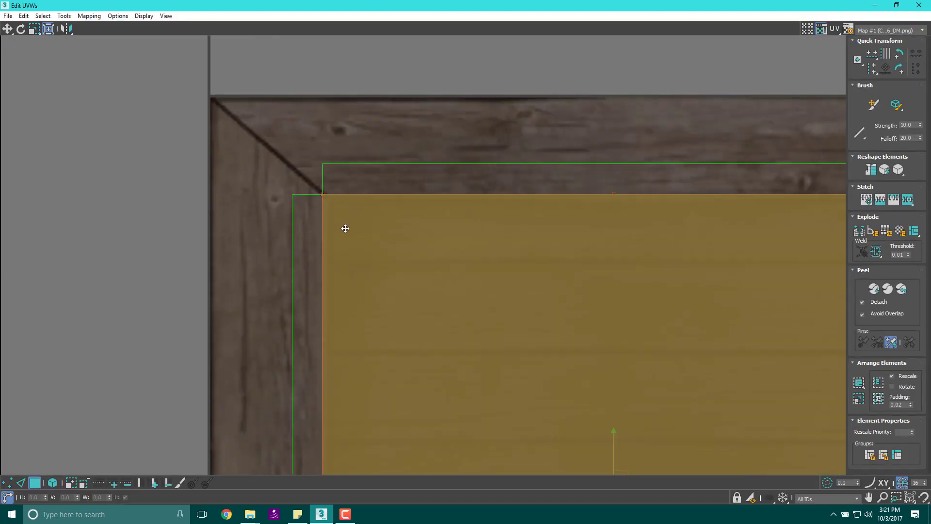
pyautogui.click(323, 196)
pyautogui.scroll(-3, 322, 196)
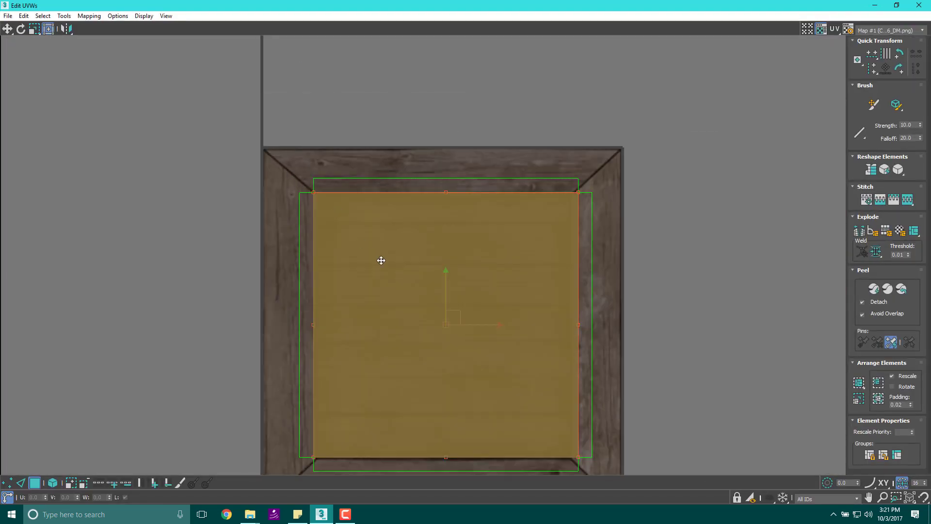
pyautogui.moveTo(280, 144); pyautogui.dragTo(659, 477)
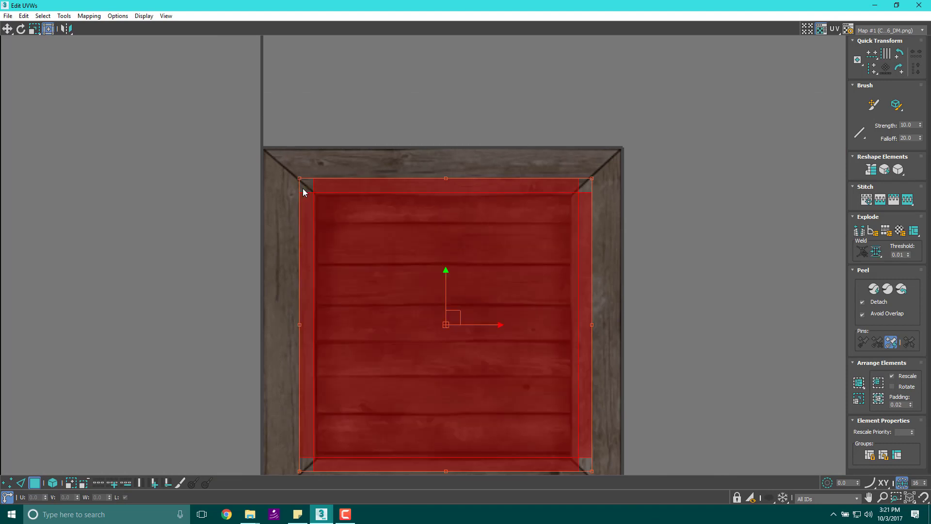
pyautogui.moveTo(298, 179); pyautogui.dragTo(303, 181)
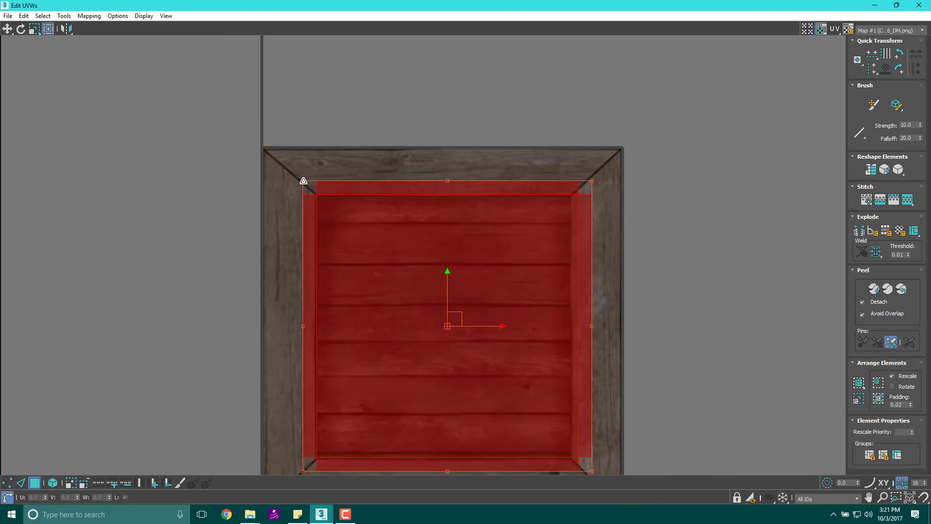
# - Fit the recess cluster's upper-right, lower-right and lower-left corners to the frame's diagonal seams and close the UV editor
pyautogui.moveTo(593, 181); pyautogui.dragTo(585, 182)
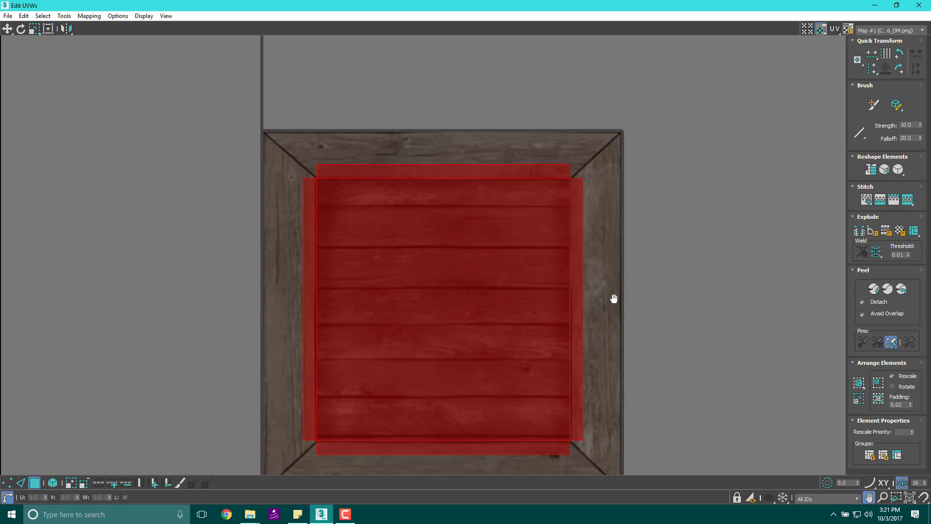
pyautogui.scroll(6, 580, 376)
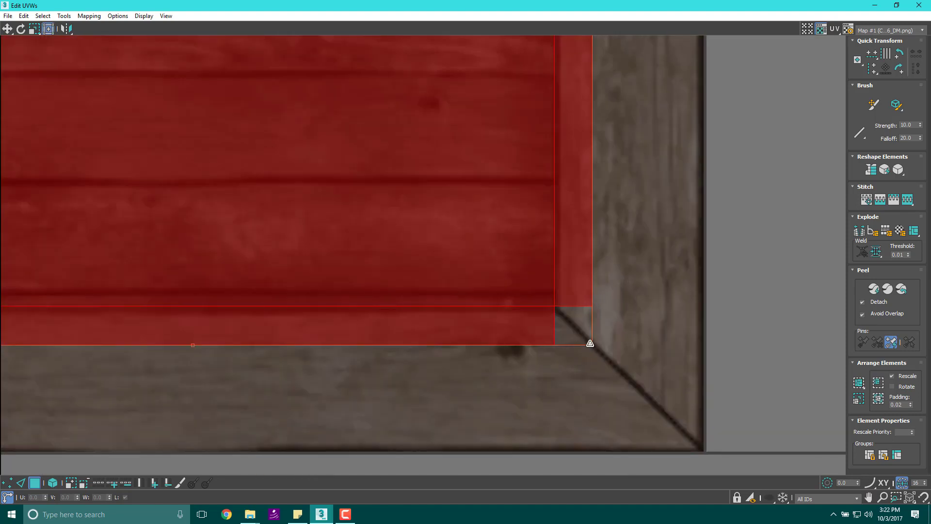
pyautogui.moveTo(591, 344); pyautogui.dragTo(592, 346)
pyautogui.scroll(-6, 591, 346)
pyautogui.scroll(6, 324, 357)
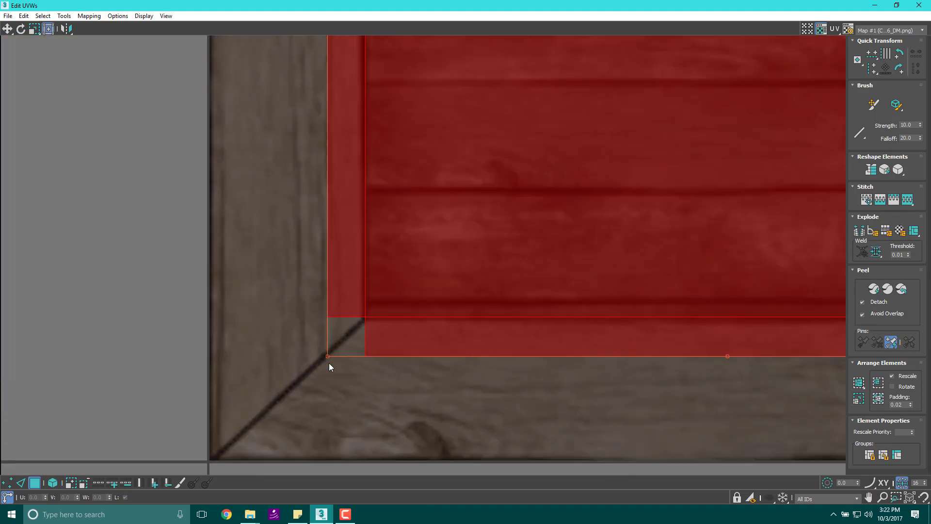
pyautogui.moveTo(327, 354); pyautogui.dragTo(326, 355)
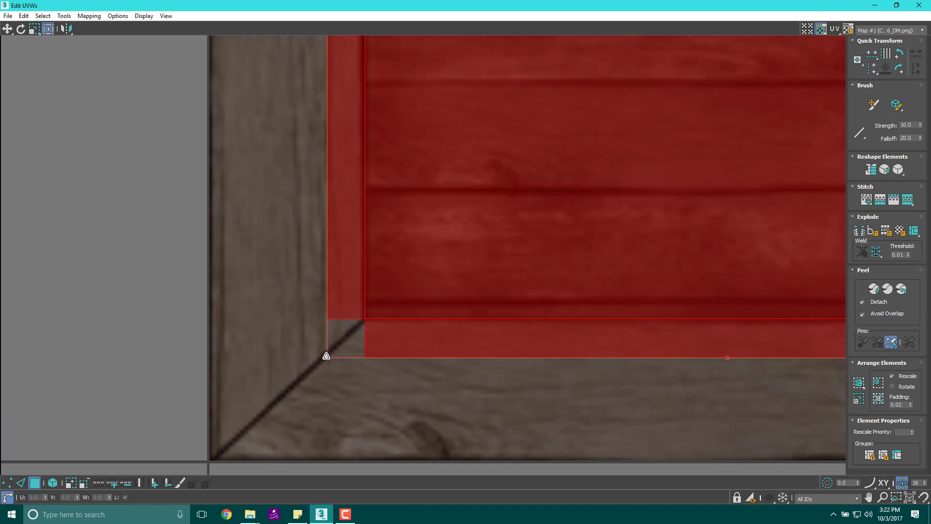
pyautogui.scroll(-6, 326, 355)
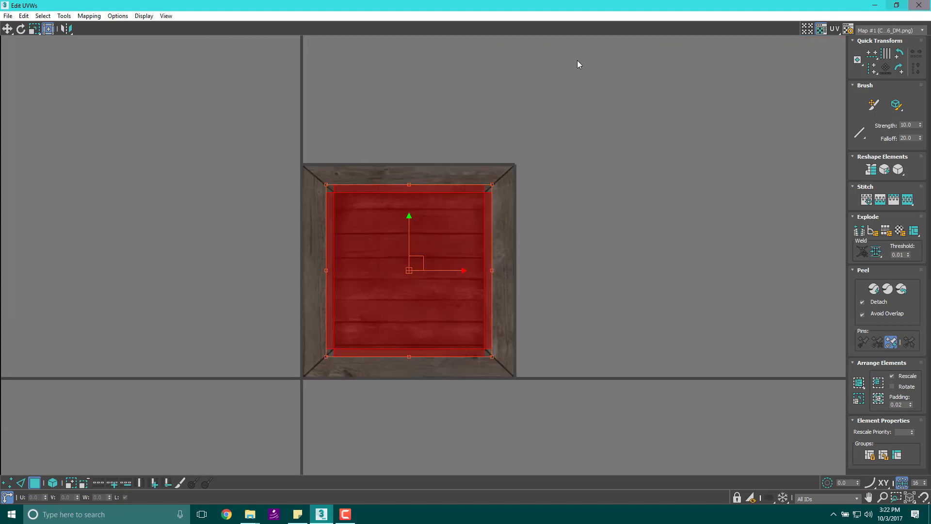
pyautogui.scroll(6, 526, 259)
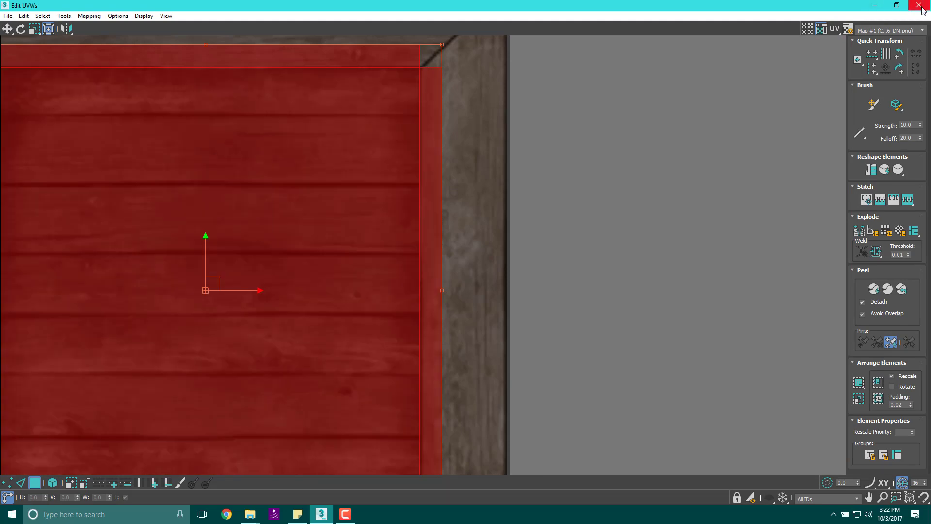
pyautogui.click(922, 7)
# - Examine how the wood texture meets along the inner walls and corners of the crate's top recess from several angles
pyautogui.scroll(-4, 632, 163)
pyautogui.click(691, 167)
pyautogui.moveTo(691, 166); pyautogui.dragTo(483, 169, button='middle')
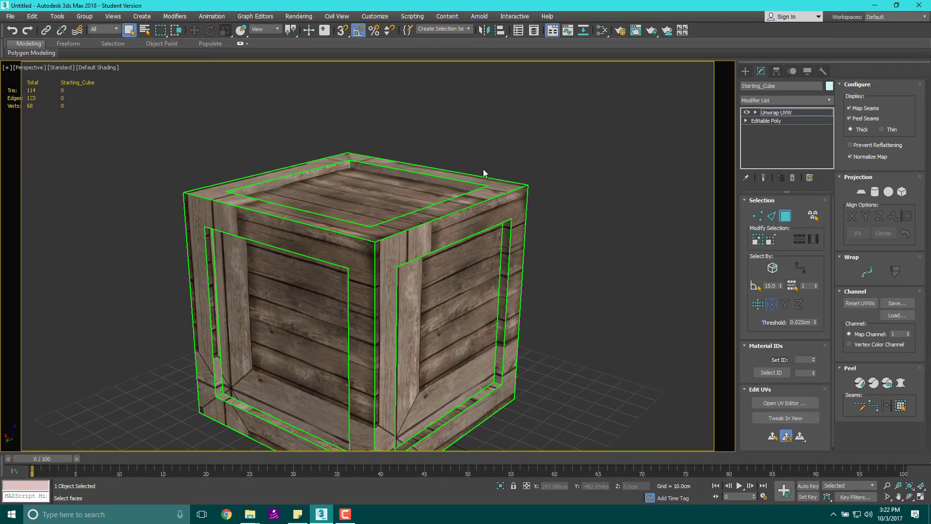
pyautogui.scroll(5, 420, 191)
pyautogui.scroll(3, 274, 168)
pyautogui.scroll(-6, 383, 148)
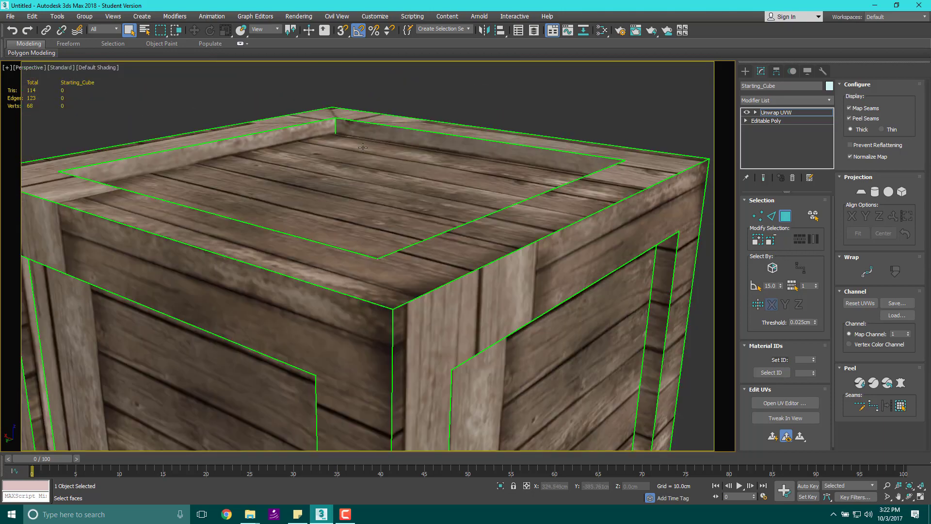
pyautogui.keyDown('alt'); pyautogui.moveTo(291, 141); pyautogui.dragTo(457, 95, button='middle'); pyautogui.keyUp('alt')
pyautogui.press('m')
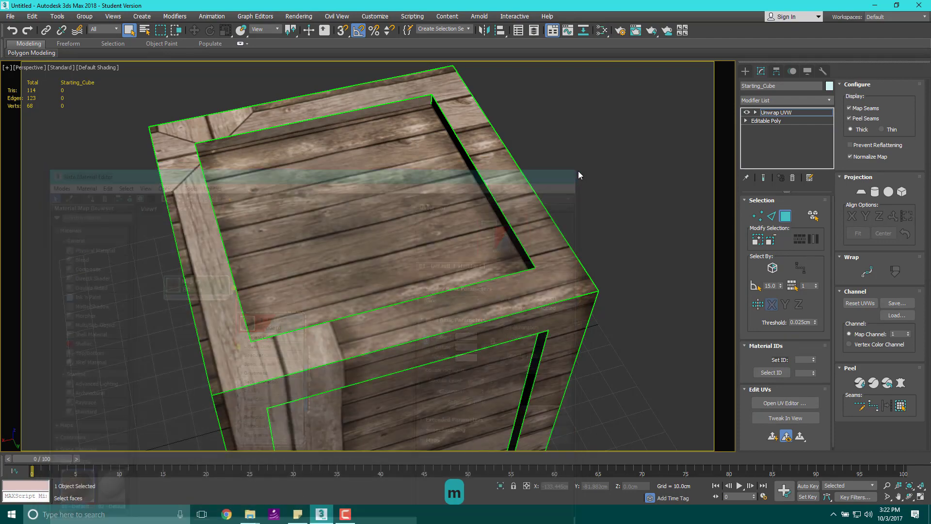
pyautogui.click(576, 169)
pyautogui.moveTo(431, 218)
pyautogui.keyDown('alt'); pyautogui.mouseDown(button='middle')
pyautogui.moveTo(416, 253)
pyautogui.moveTo(431, 212)
pyautogui.mouseUp(button='middle'); pyautogui.keyUp('alt')
pyautogui.scroll(3, 331, 146)
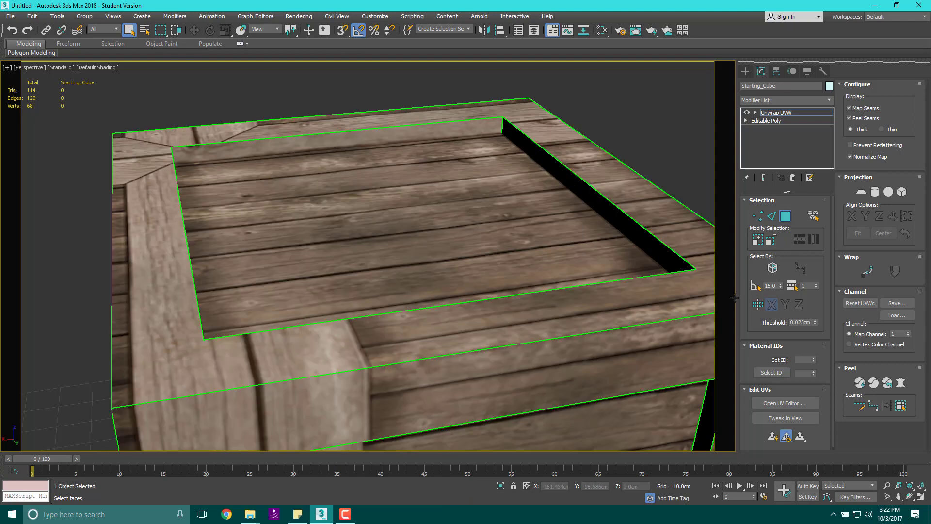
# - Reopen the UV editor, preview the CheckerPattern texture on the whole crate and close the editor
pyautogui.click(803, 403)
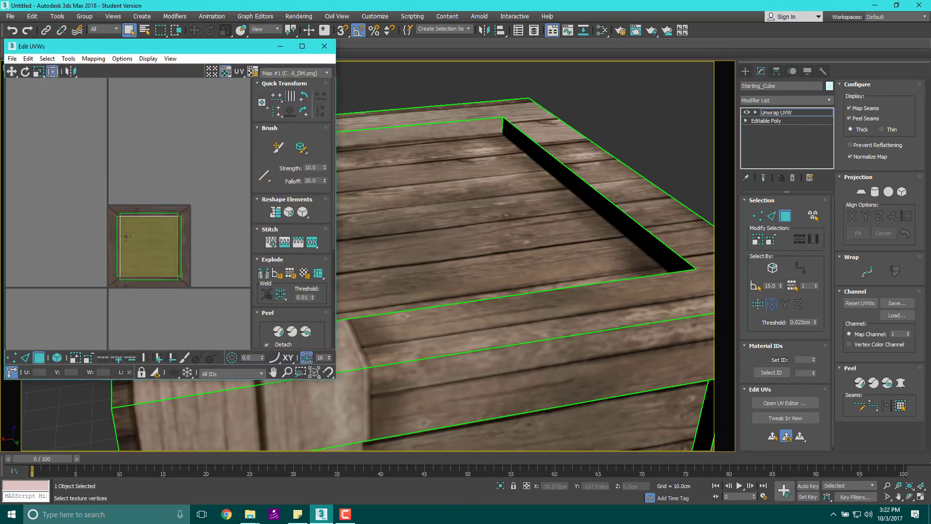
pyautogui.scroll(5, 126, 236)
pyautogui.scroll(-4, 126, 237)
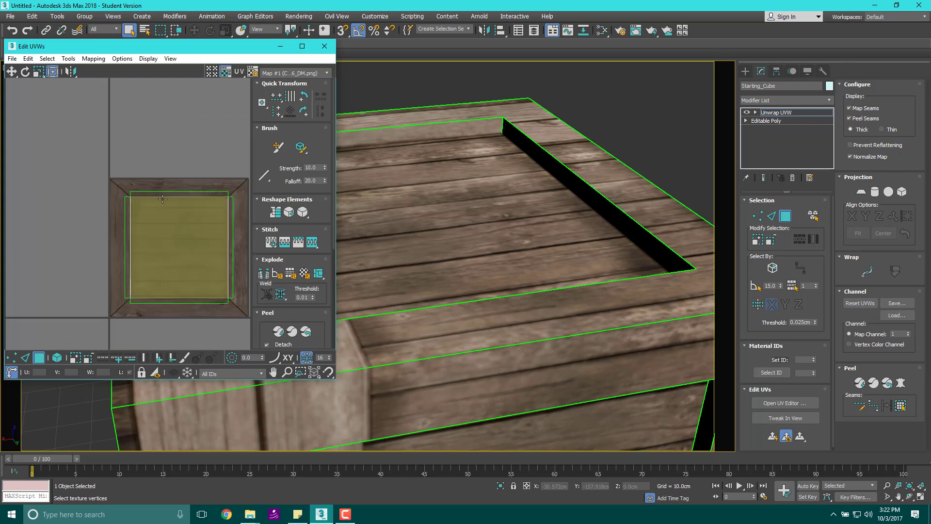
pyautogui.scroll(2, 184, 177)
pyautogui.moveTo(207, 178); pyautogui.dragTo(147, 165, button='middle')
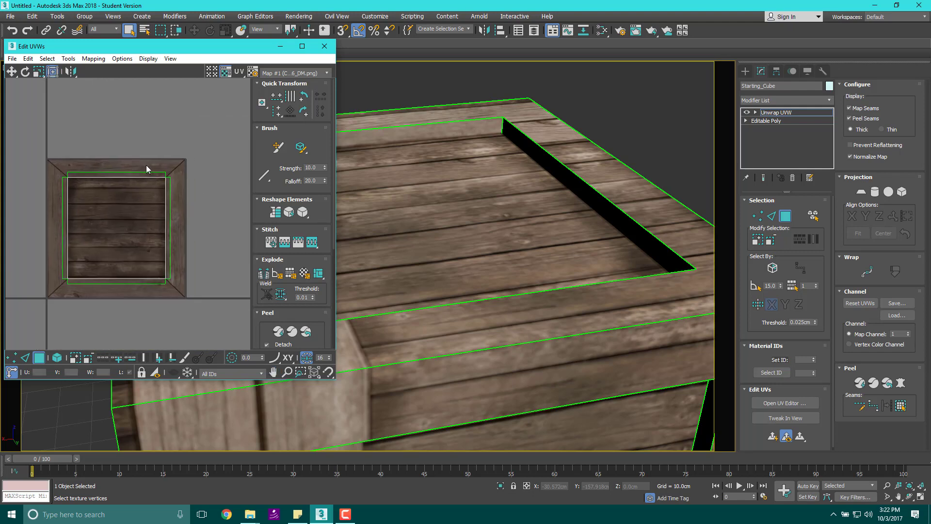
pyautogui.click(326, 72)
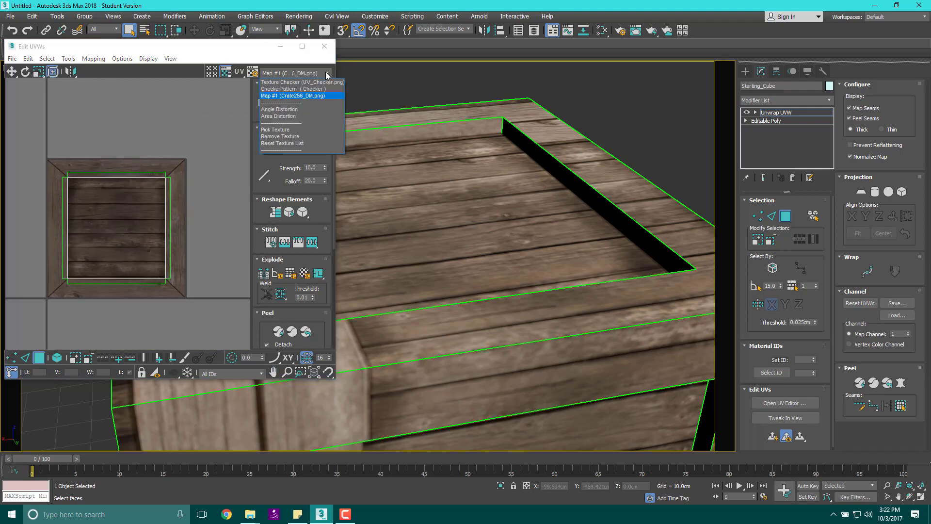
pyautogui.click(322, 89)
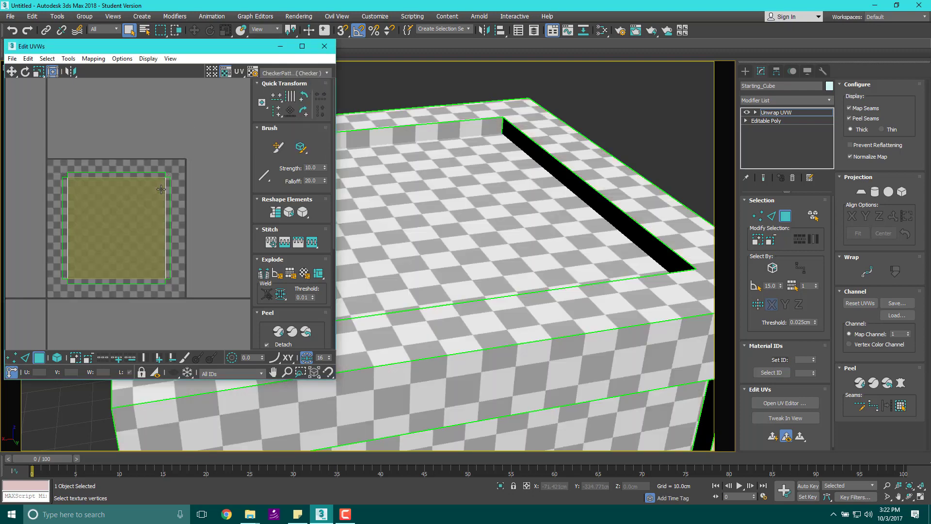
pyautogui.press('z')
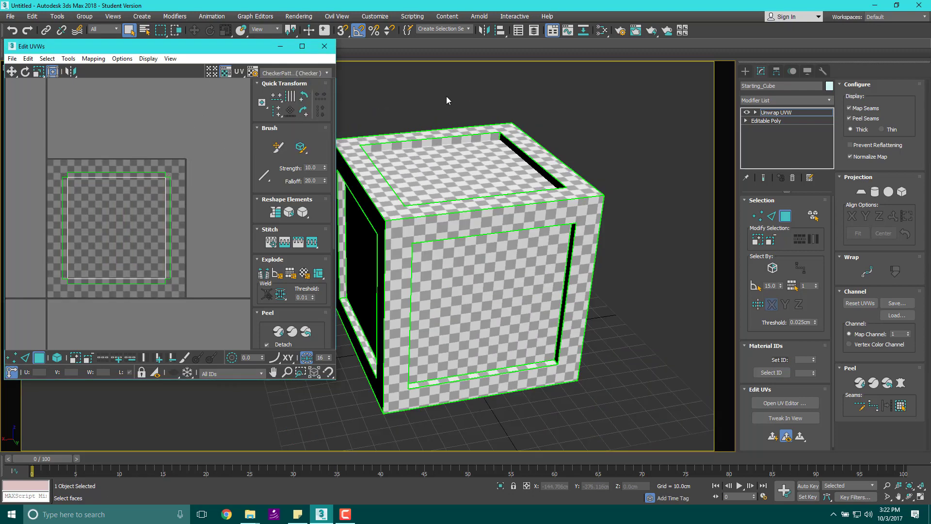
pyautogui.click(325, 46)
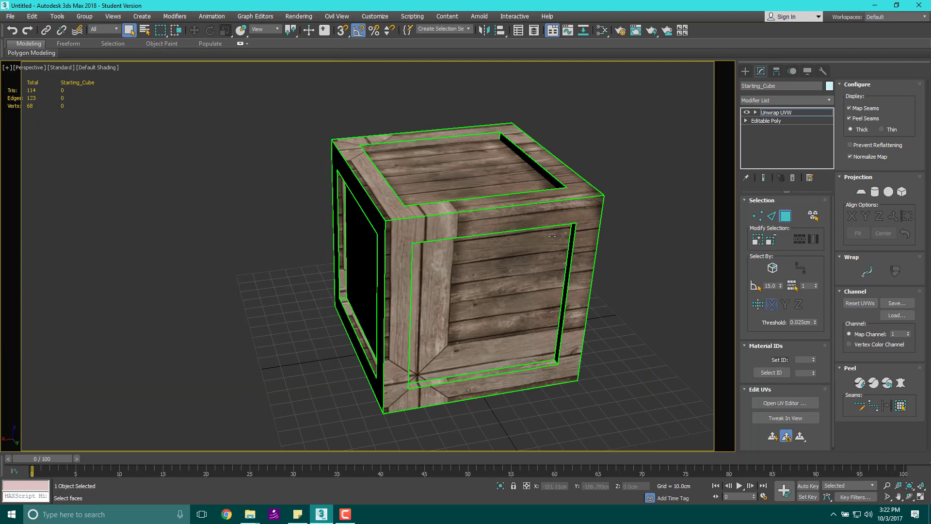
# - Create a new scanline Standard material in the Slate Material Editor and place its node below the crate material
pyautogui.moveTo(552, 237)
pyautogui.keyDown('alt'); pyautogui.mouseDown(button='middle')
pyautogui.moveTo(545, 281)
pyautogui.moveTo(551, 248)
pyautogui.mouseUp(button='middle'); pyautogui.keyUp('alt')
pyautogui.press('m')
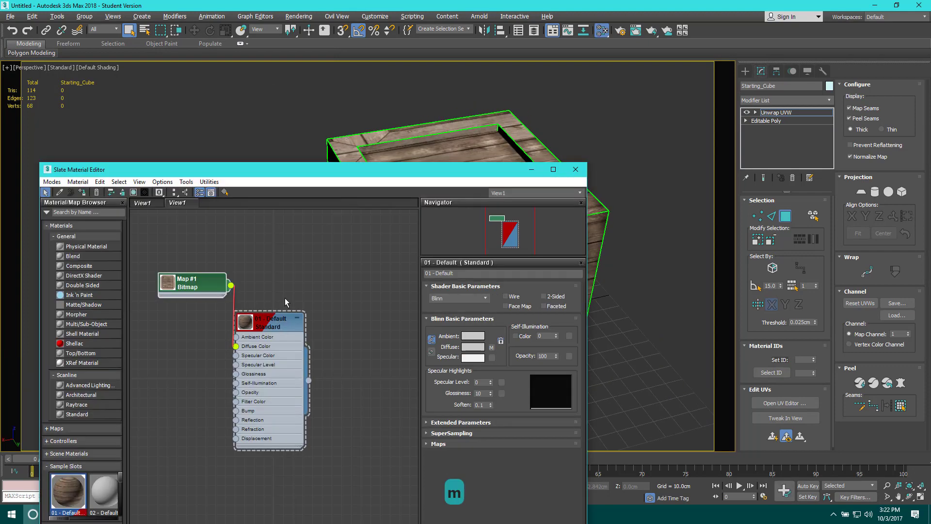
pyautogui.moveTo(384, 293); pyautogui.dragTo(350, 193, button='middle')
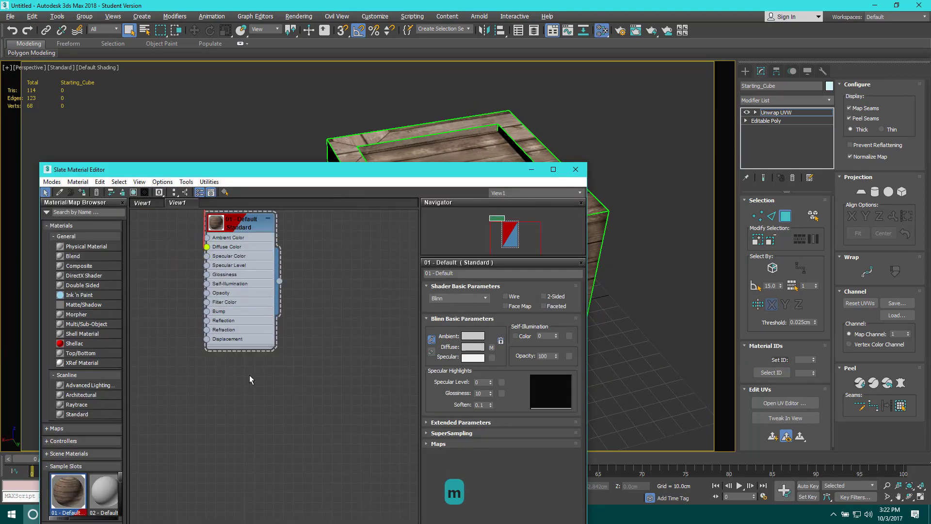
pyautogui.moveTo(298, 172); pyautogui.dragTo(292, 104)
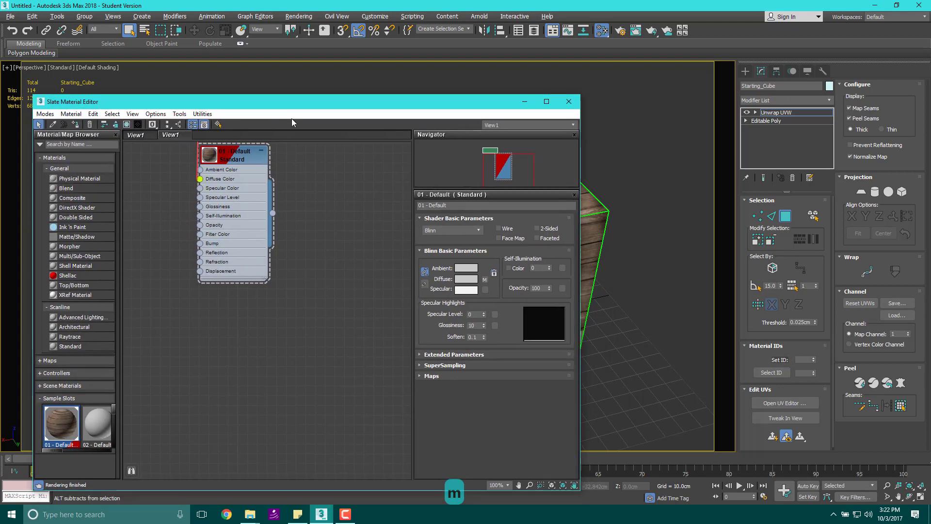
pyautogui.rightClick(276, 349)
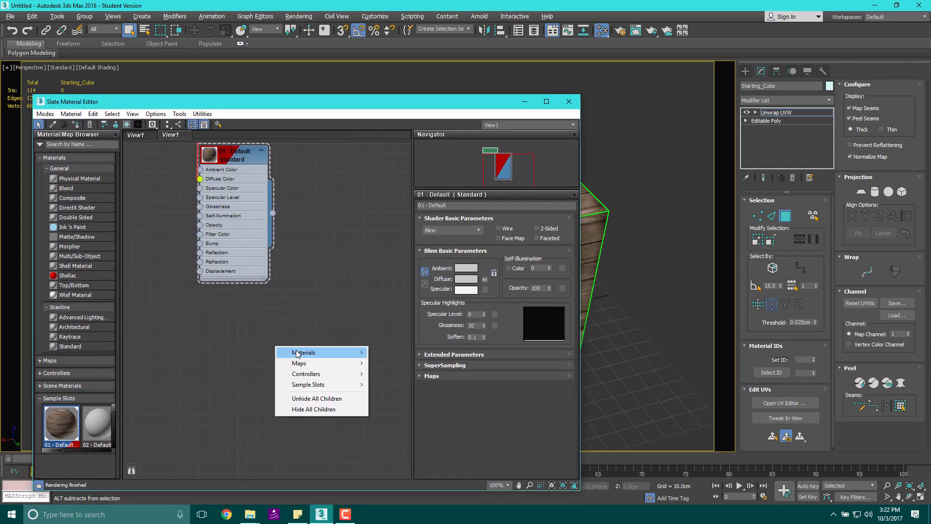
pyautogui.moveTo(297, 351)
pyautogui.moveTo(407, 354)
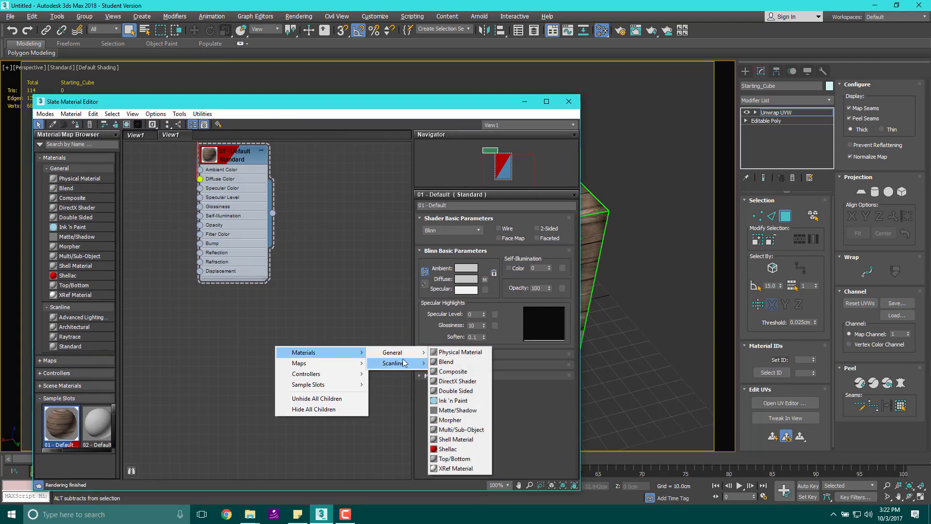
pyautogui.click(450, 392)
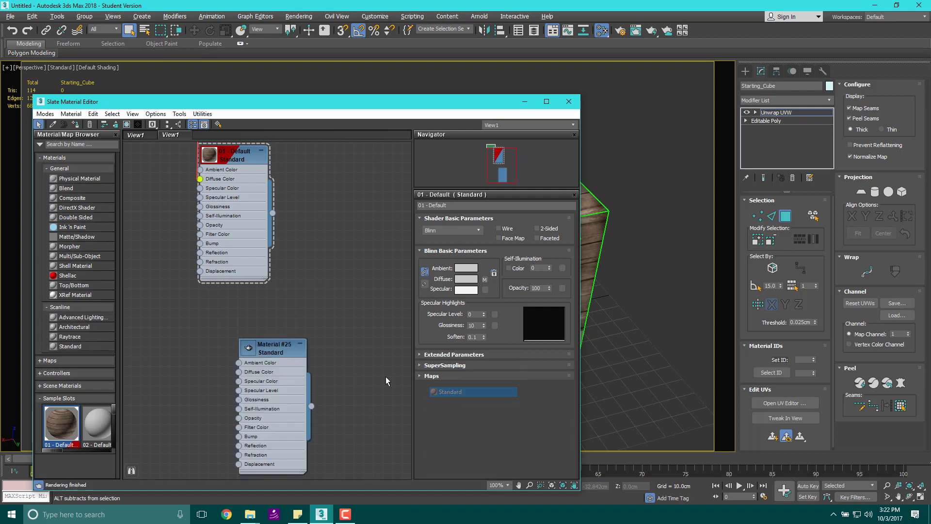
pyautogui.moveTo(249, 344); pyautogui.dragTo(281, 318)
# - Add a Checker map and connect it to the new Standard material's Diffuse Color
pyautogui.rightClick(187, 359)
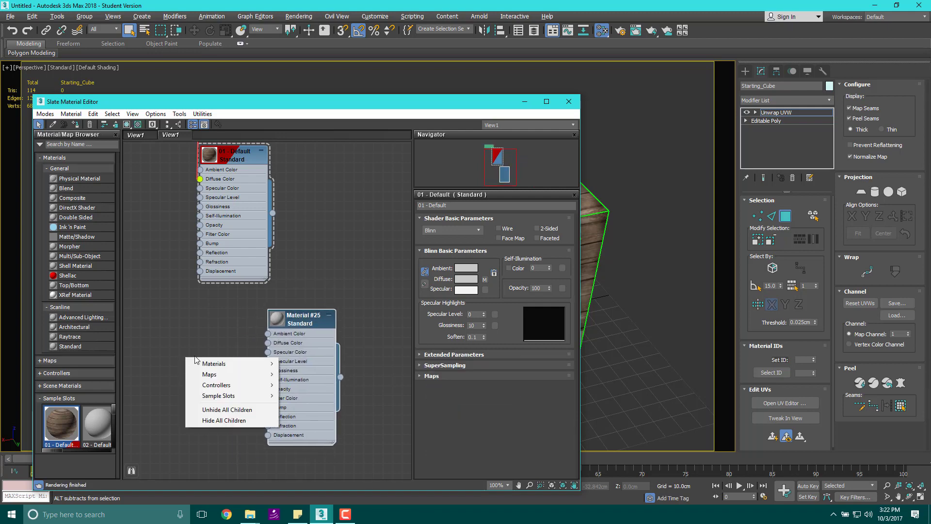
pyautogui.moveTo(208, 375)
pyautogui.moveTo(310, 376)
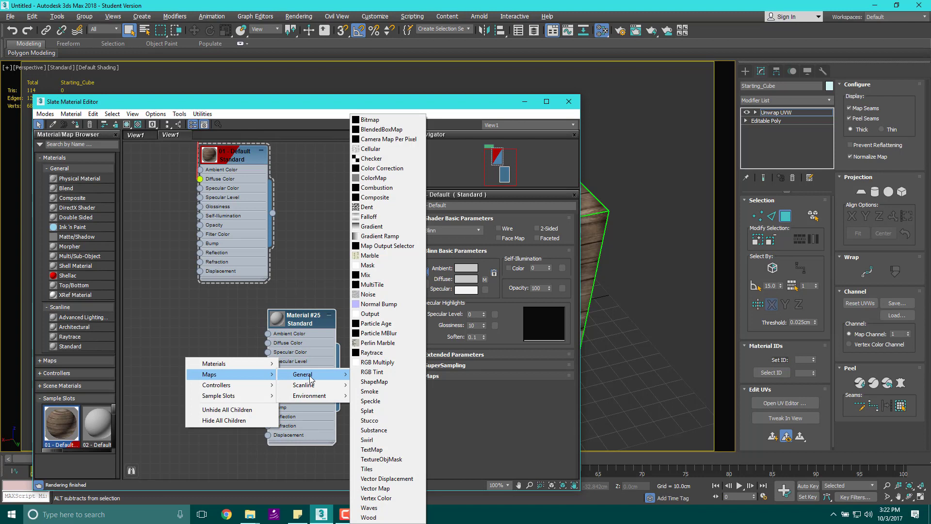
pyautogui.click(367, 161)
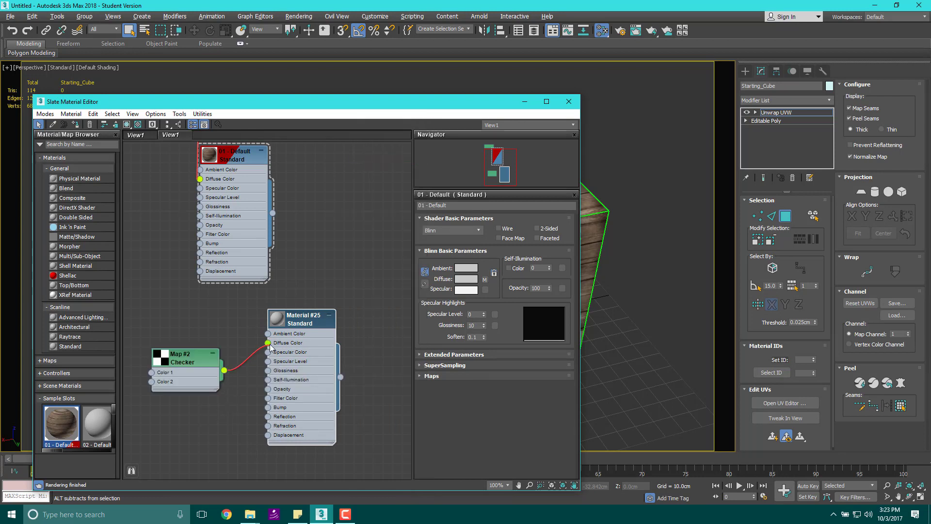
pyautogui.moveTo(271, 341); pyautogui.dragTo(268, 343)
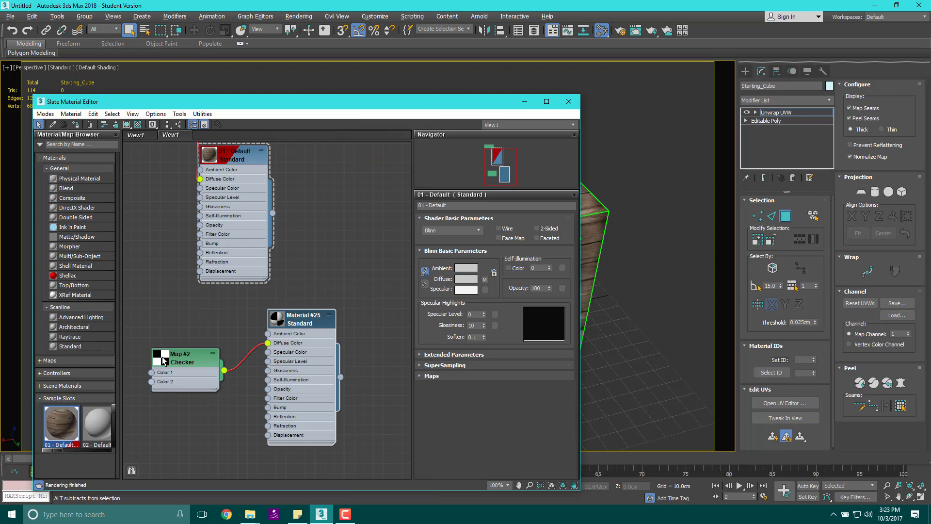
# - Set the Checker map's U and V tiling to 10.1
pyautogui.doubleClick(187, 359)
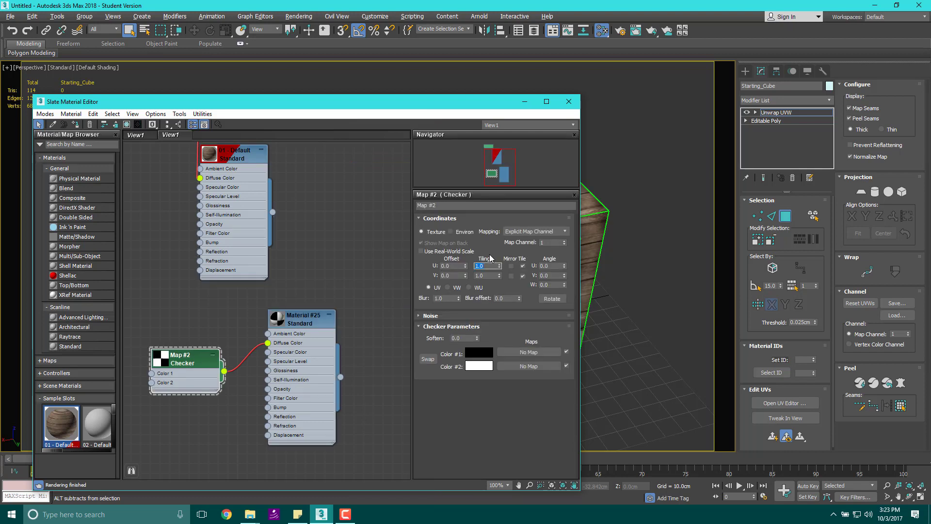
pyautogui.write('10.1')
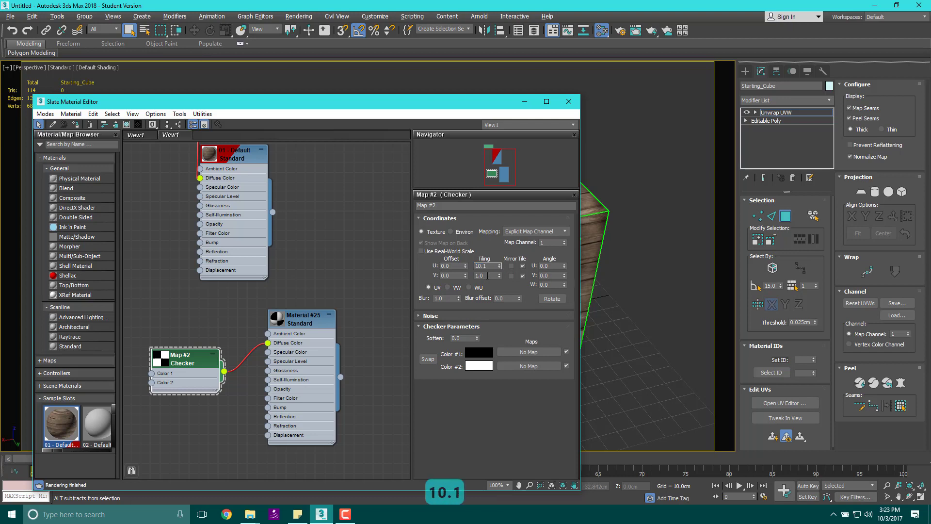
pyautogui.press('Tab')
pyautogui.write('10.1')
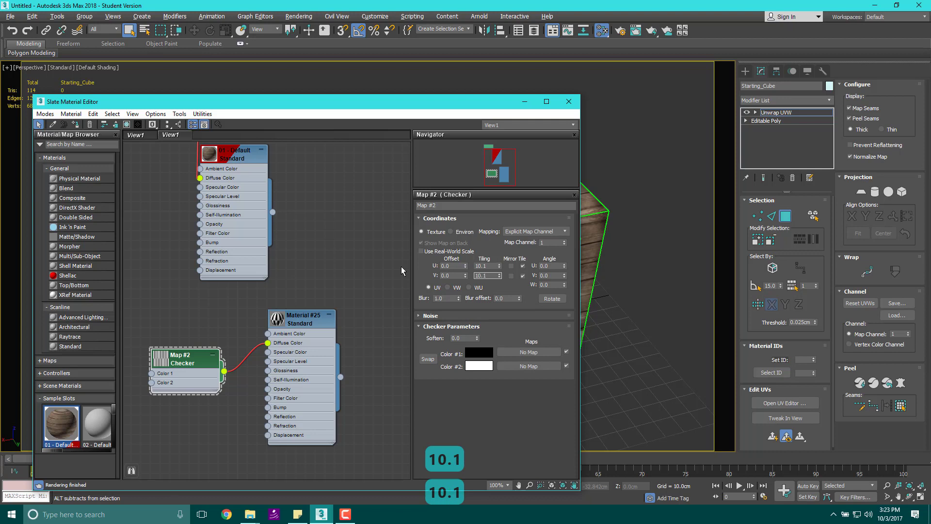
pyautogui.press('Return')
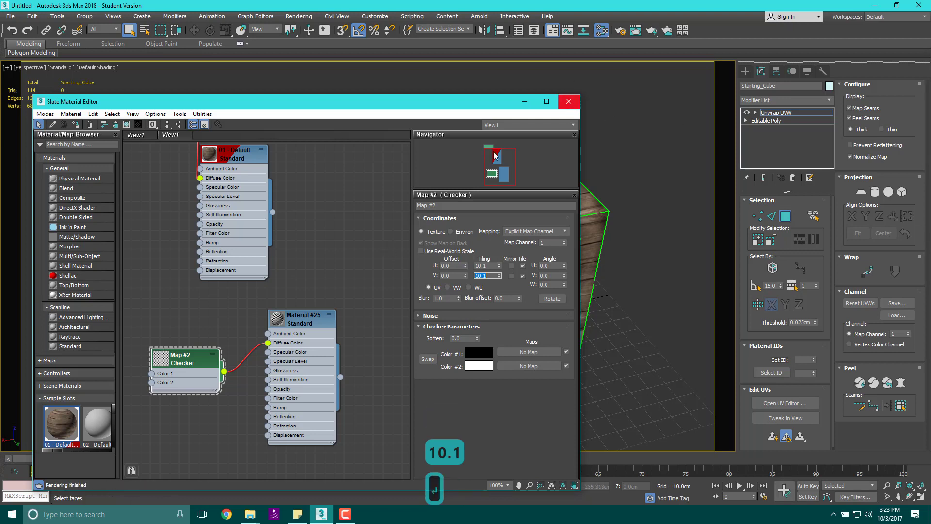
# - Assign the new checker material to the crate and close the material editor
pyautogui.moveTo(369, 122); pyautogui.dragTo(468, 299)
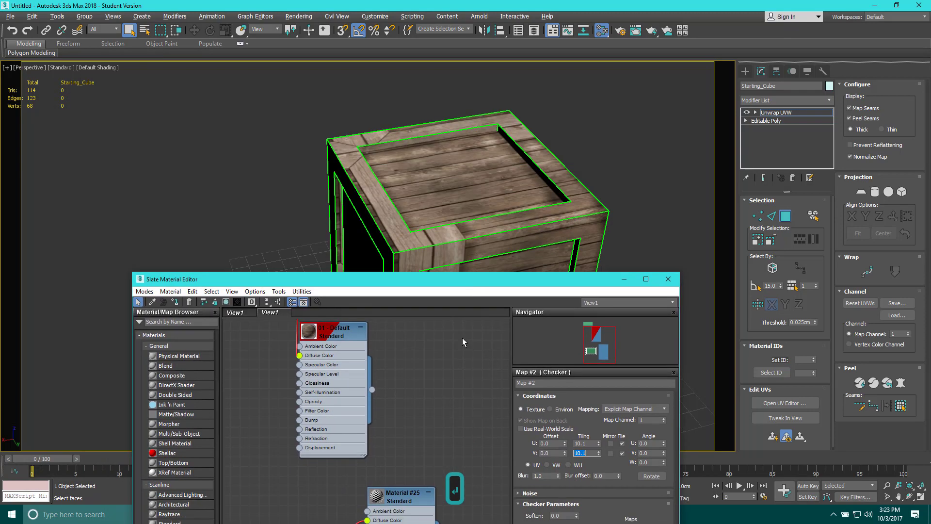
pyautogui.click(176, 302)
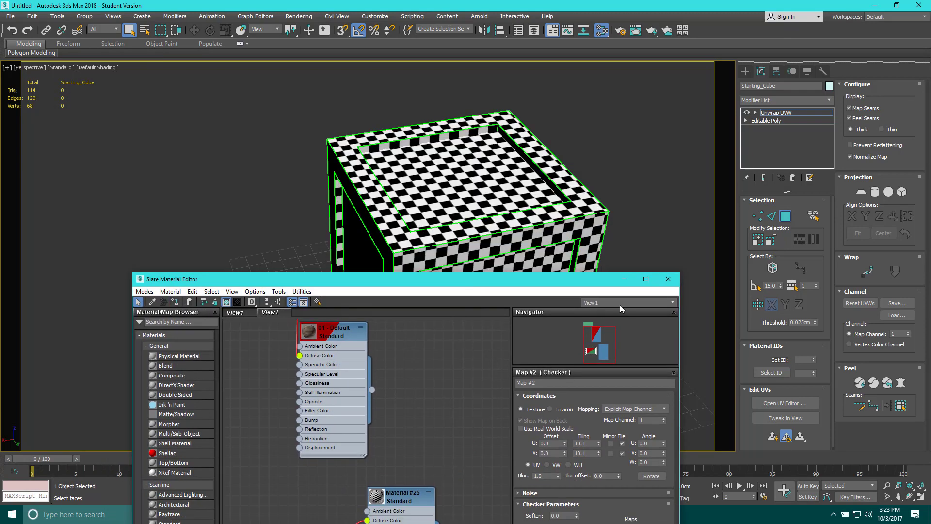
pyautogui.click(668, 279)
# - Examine the checker squares across the top recess's walls and floor and the crate's sides for stretching
pyautogui.keyDown('alt'); pyautogui.moveTo(388, 203); pyautogui.dragTo(438, 141, button='middle'); pyautogui.keyUp('alt')
pyautogui.scroll(5, 397, 145)
pyautogui.scroll(-5, 408, 135)
pyautogui.scroll(-3, 346, 220)
pyautogui.scroll(6, 437, 141)
pyautogui.click(419, 282)
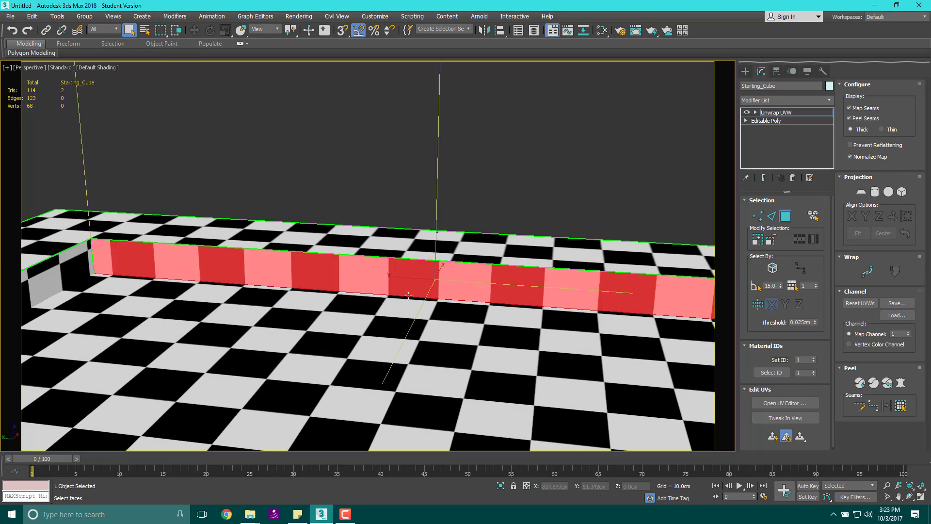
pyautogui.click(370, 344)
pyautogui.scroll(-6, 383, 339)
pyautogui.moveTo(470, 362)
pyautogui.keyDown('alt'); pyautogui.mouseDown(button='middle')
pyautogui.moveTo(441, 335)
pyautogui.moveTo(376, 328)
pyautogui.moveTo(306, 358)
pyautogui.moveTo(420, 203)
pyautogui.mouseUp(button='middle'); pyautogui.keyUp('alt')
pyautogui.moveTo(369, 299)
pyautogui.mouseDown(button='middle')
pyautogui.moveTo(369, 175)
pyautogui.moveTo(422, 214)
pyautogui.moveTo(460, 262)
pyautogui.mouseUp(button='middle')
pyautogui.scroll(-5, 369, 175)
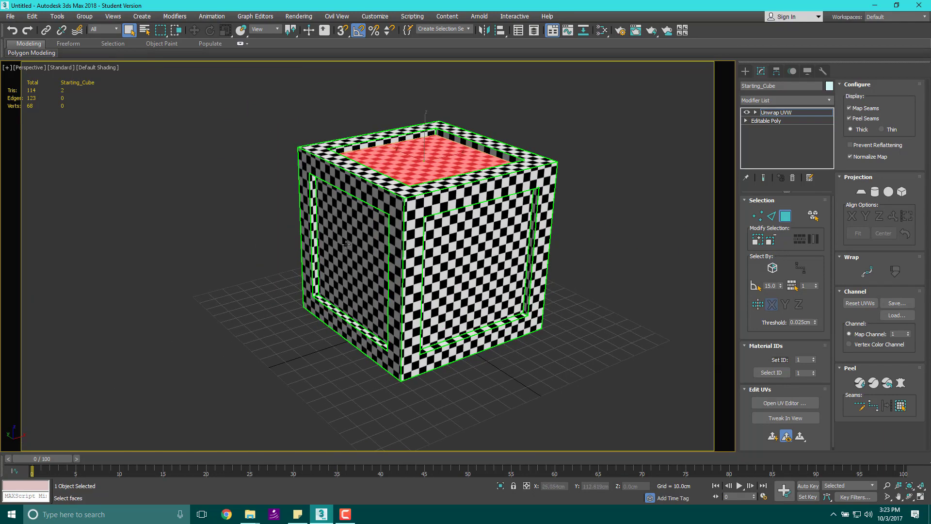
# - Examine the checker squares on the narrow wall of the crate's side recess
pyautogui.scroll(8, 345, 245)
pyautogui.click(269, 228)
pyautogui.scroll(-8, 274, 193)
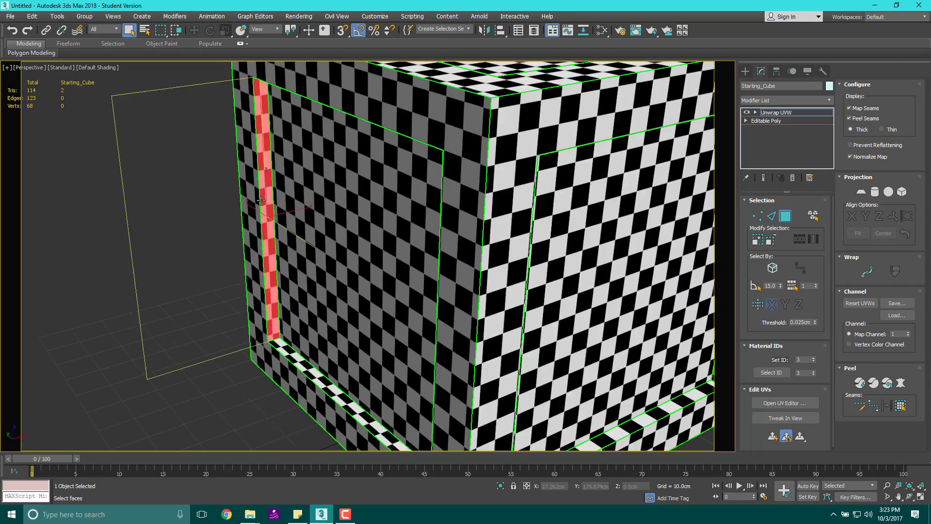
pyautogui.press('m')
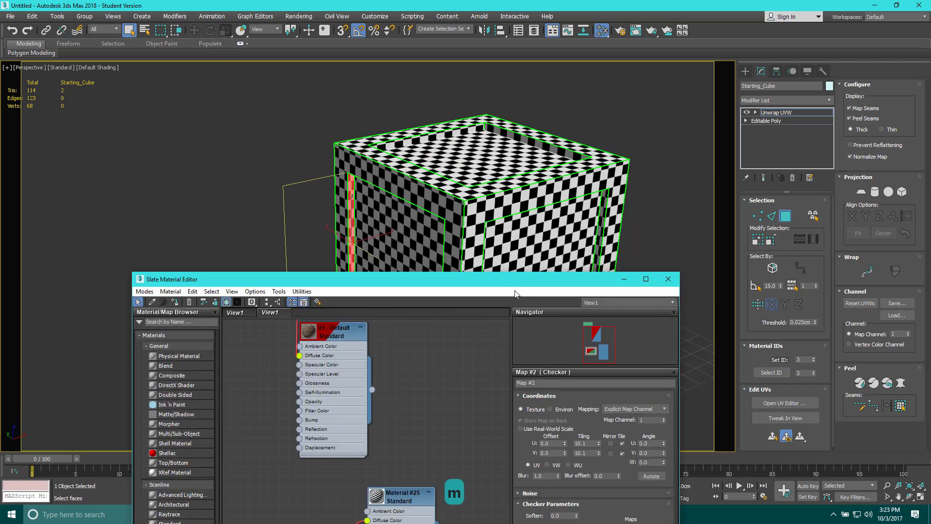
pyautogui.click(668, 279)
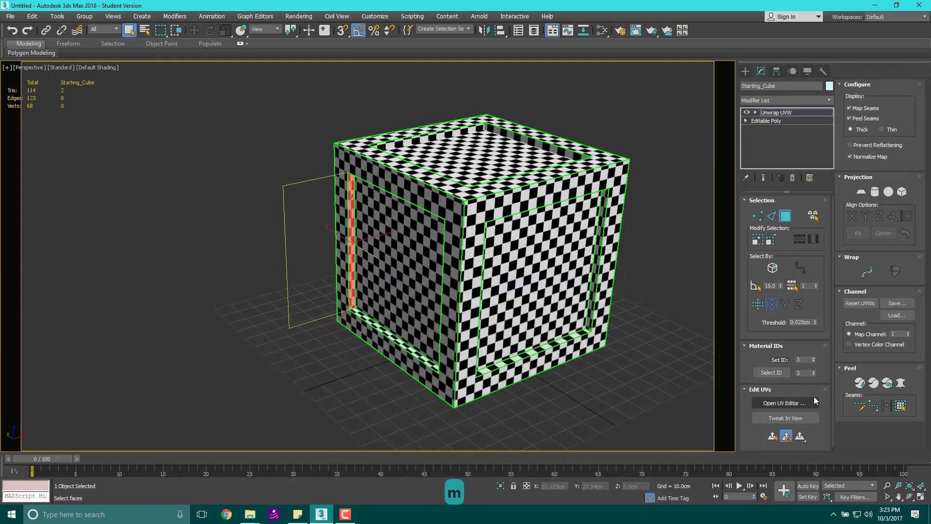
# - Select the stacked UVs of all crate faces outside the top recess in the UV editor and apply a planar projection to them
pyautogui.click(785, 403)
pyautogui.scroll(-4, 196, 233)
pyautogui.moveTo(150, 266); pyautogui.dragTo(227, 116, button='middle')
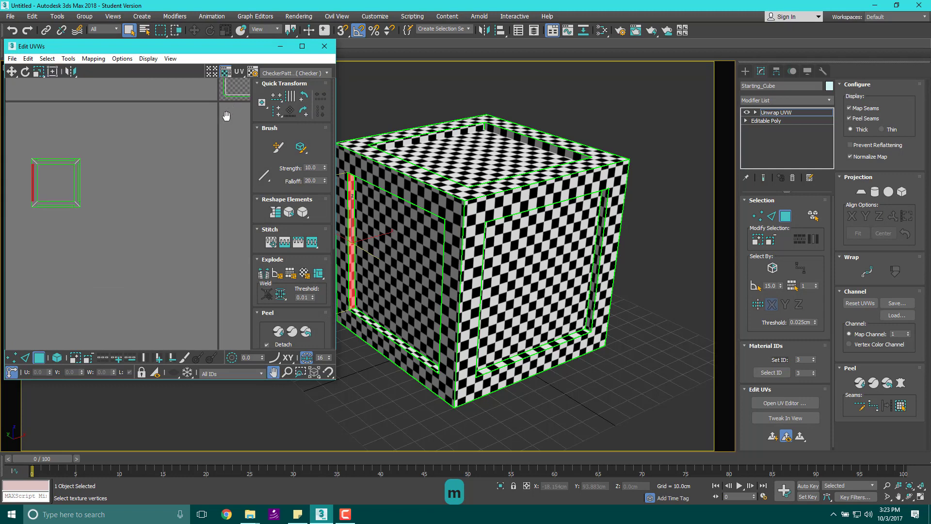
pyautogui.scroll(-2, 227, 115)
pyautogui.moveTo(62, 103); pyautogui.dragTo(193, 194)
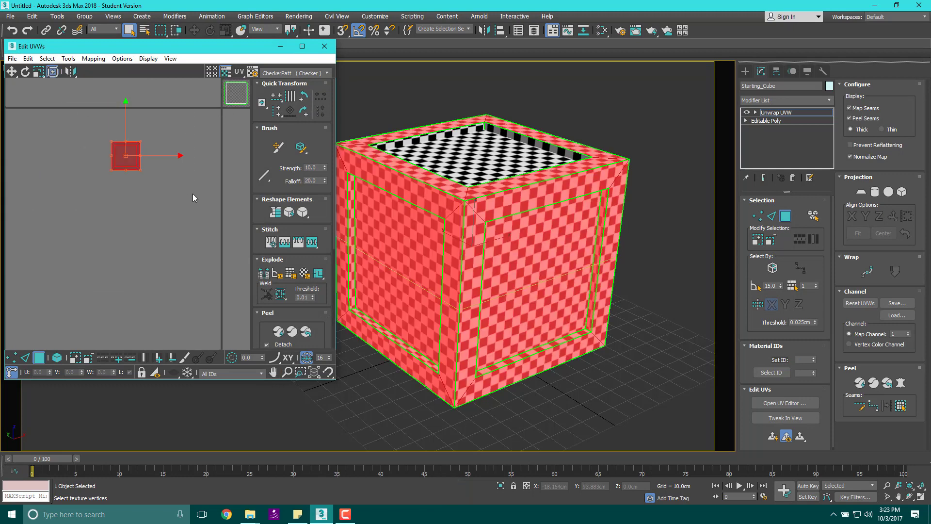
pyautogui.click(874, 193)
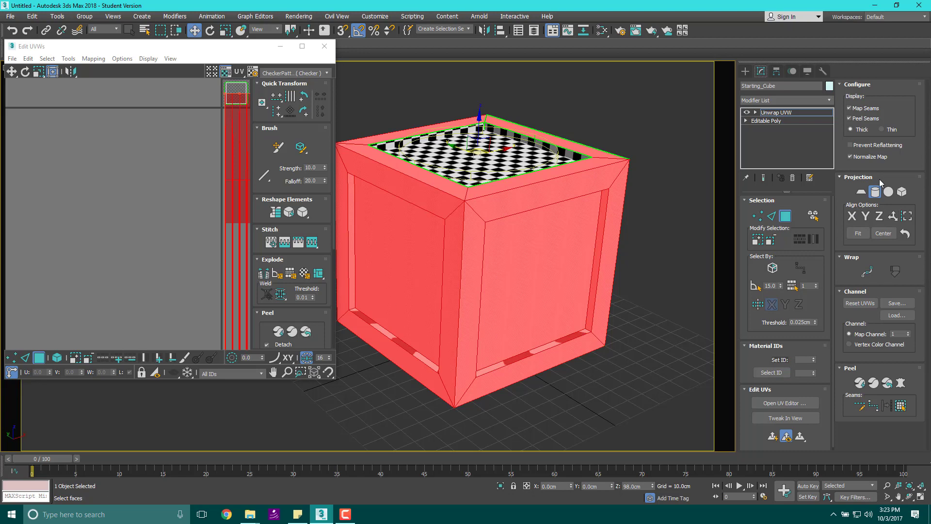
pyautogui.click(862, 193)
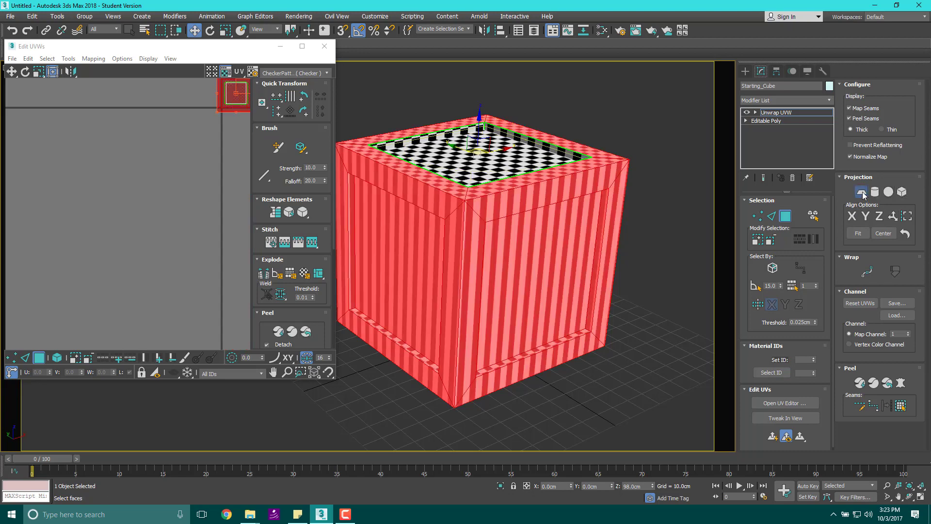
# - Move the planar-projected UVs out of the texture tile into the empty area below and to its left
pyautogui.scroll(-2, 415, 255)
pyautogui.moveTo(199, 120); pyautogui.dragTo(41, 219, button='middle')
pyautogui.click(39, 357)
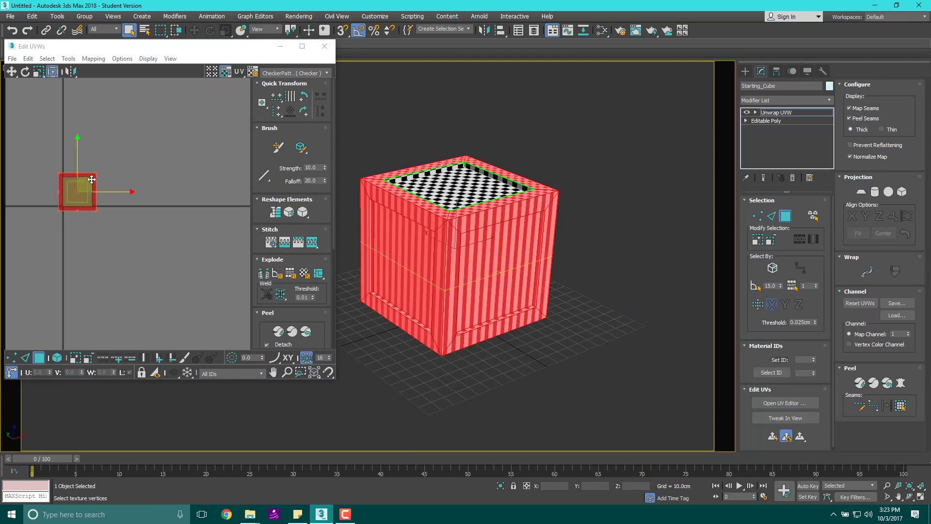
pyautogui.moveTo(91, 179); pyautogui.dragTo(11, 226)
# - Deselect the faces and examine the checker pattern on the crate's sides from several angles for stretching
pyautogui.keyDown('alt'); pyautogui.moveTo(546, 248); pyautogui.dragTo(531, 277, button='middle'); pyautogui.keyUp('alt')
pyautogui.click(555, 266)
pyautogui.scroll(3, 555, 266)
pyautogui.scroll(-3, 531, 277)
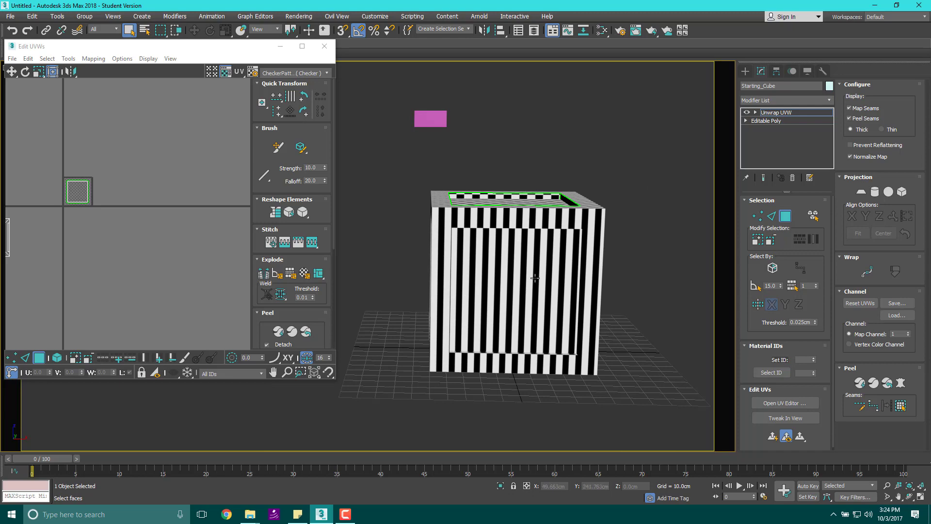
pyautogui.keyDown('alt'); pyautogui.moveTo(455, 273); pyautogui.dragTo(408, 162, button='middle'); pyautogui.keyUp('alt')
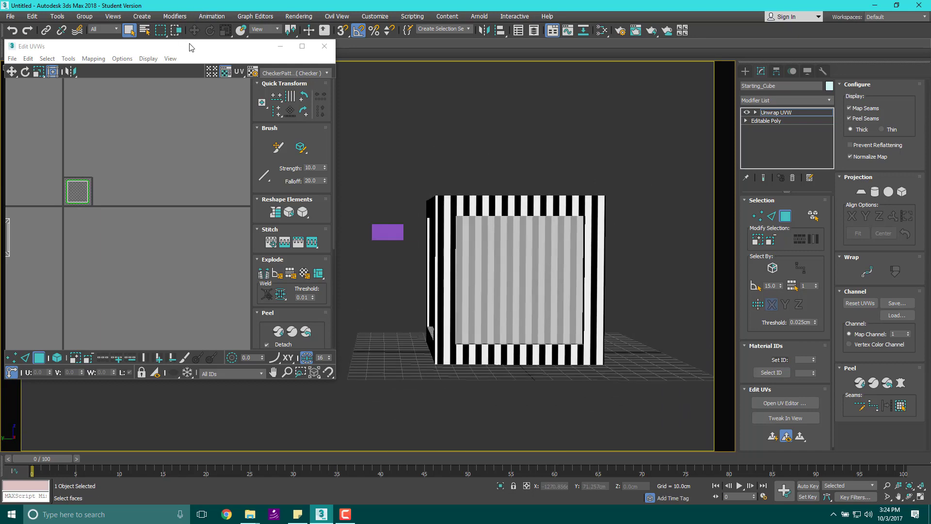
pyautogui.moveTo(192, 47); pyautogui.dragTo(194, 128)
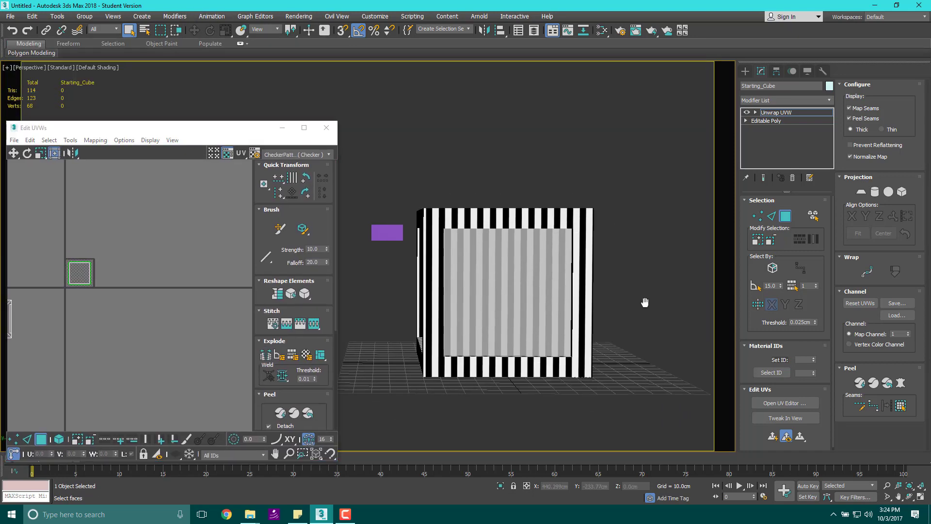
# - Compare the checker pattern on the crate in the front, left and top views to judge the planar projection direction
pyautogui.press('f')
pyautogui.scroll(6, 360, 194)
pyautogui.moveTo(482, 245); pyautogui.dragTo(578, 242, button='middle')
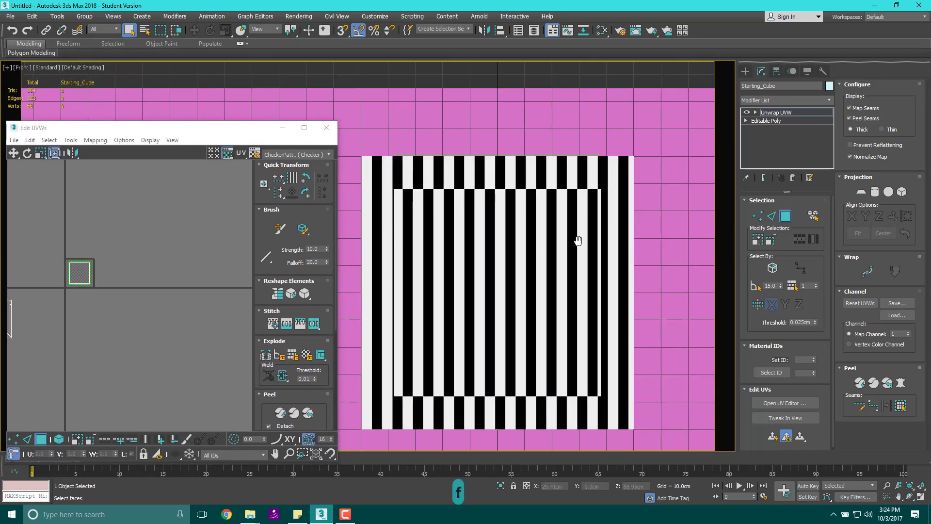
pyautogui.press('l')
pyautogui.scroll(-4, 569, 246)
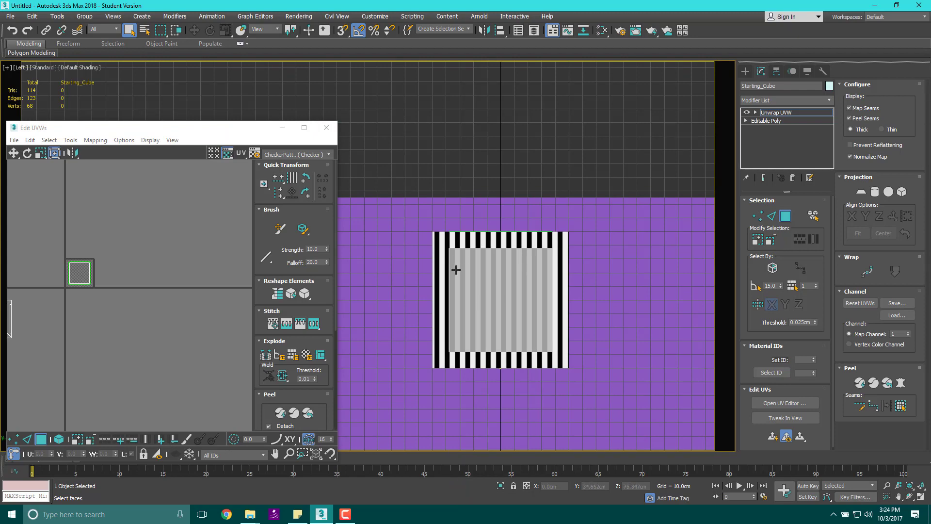
pyautogui.keyDown('alt'); pyautogui.moveTo(456, 270); pyautogui.dragTo(484, 286, button='middle'); pyautogui.keyUp('alt')
pyautogui.press('t')
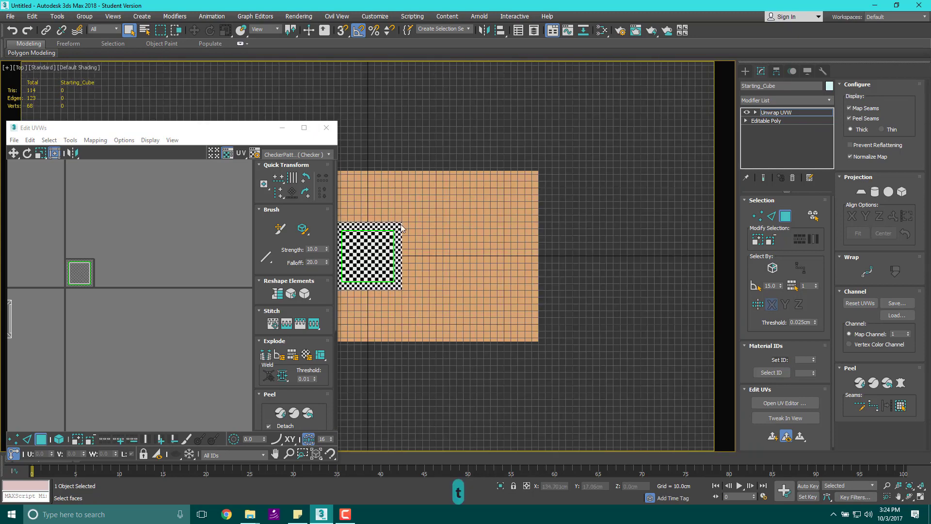
pyautogui.moveTo(404, 227); pyautogui.dragTo(459, 225, button='middle')
pyautogui.scroll(8, 422, 243)
pyautogui.scroll(-3, 431, 242)
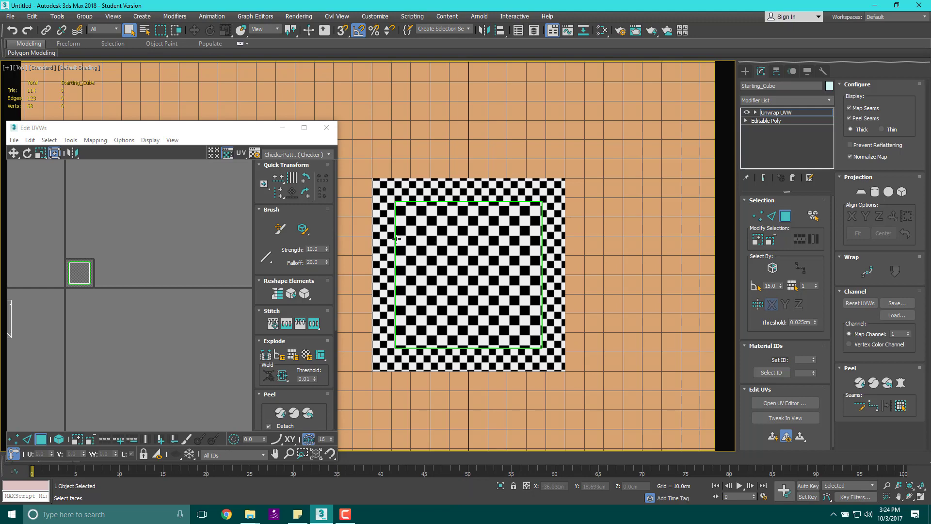
pyautogui.keyDown('alt'); pyautogui.moveTo(469, 271); pyautogui.dragTo(480, 216, button='middle'); pyautogui.keyUp('alt')
# - Select one side recess's floor face and examine where its UVs lie in the UV editor
pyautogui.click(483, 286)
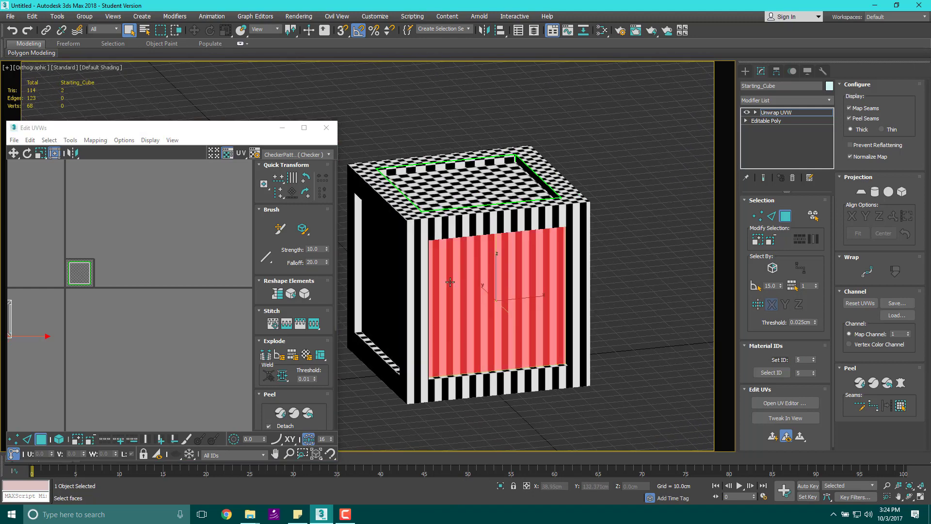
pyautogui.moveTo(119, 267); pyautogui.dragTo(220, 223, button='middle')
pyautogui.scroll(-3, 160, 232)
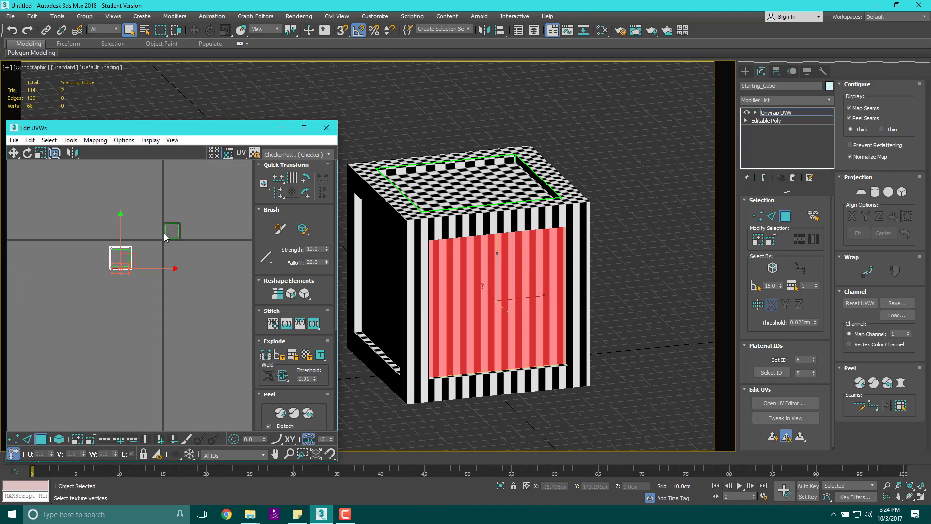
pyautogui.scroll(8, 164, 234)
pyautogui.scroll(-3, 165, 237)
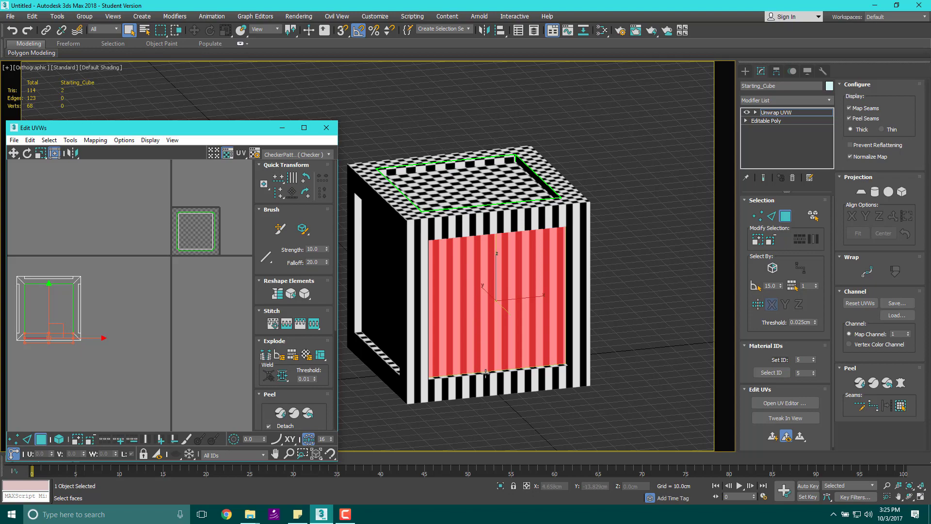
pyautogui.keyDown('alt'); pyautogui.moveTo(484, 247); pyautogui.dragTo(522, 250, button='middle'); pyautogui.keyUp('alt')
pyautogui.scroll(2, 523, 250)
pyautogui.scroll(-4, 557, 203)
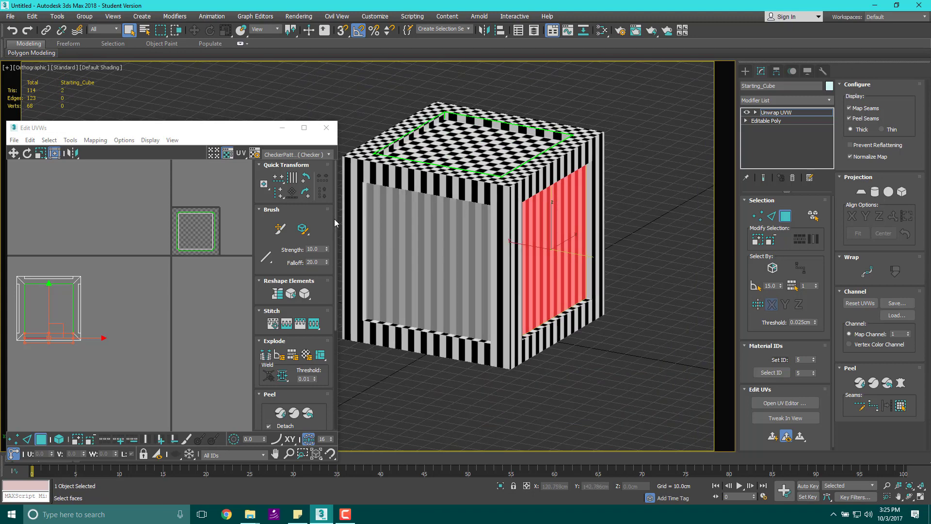
# - Close the UV editor and select the top recess's floor to examine its checker squares against the surrounding walls
pyautogui.click(326, 128)
pyautogui.scroll(-2, 520, 212)
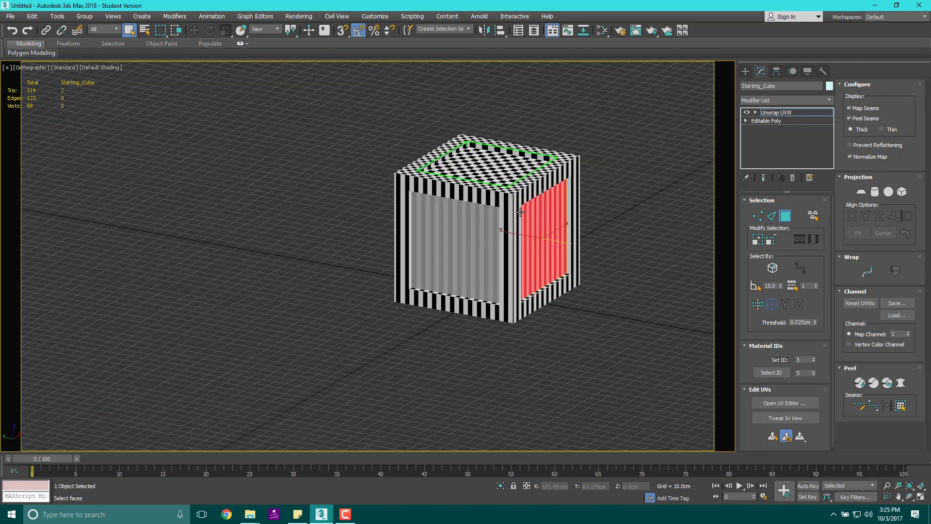
pyautogui.keyDown('alt'); pyautogui.moveTo(520, 212); pyautogui.dragTo(481, 254, button='middle'); pyautogui.keyUp('alt')
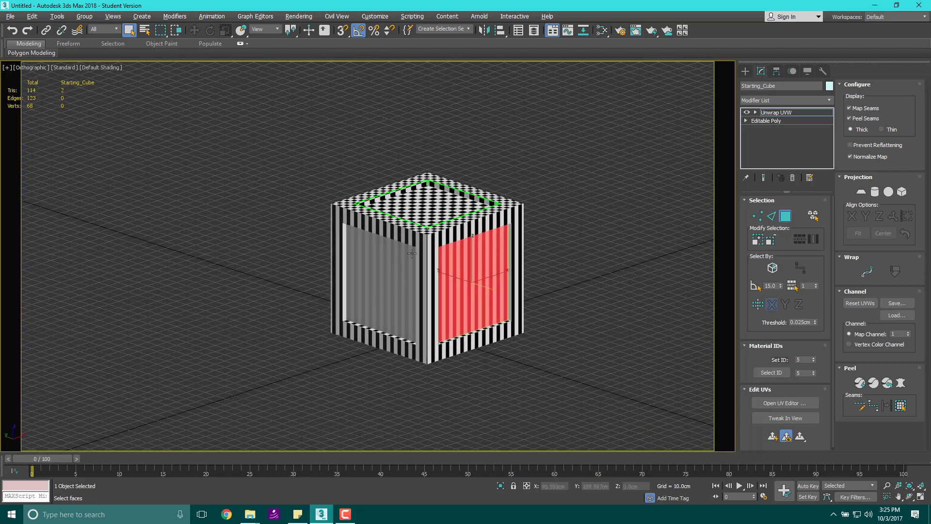
pyautogui.scroll(5, 411, 253)
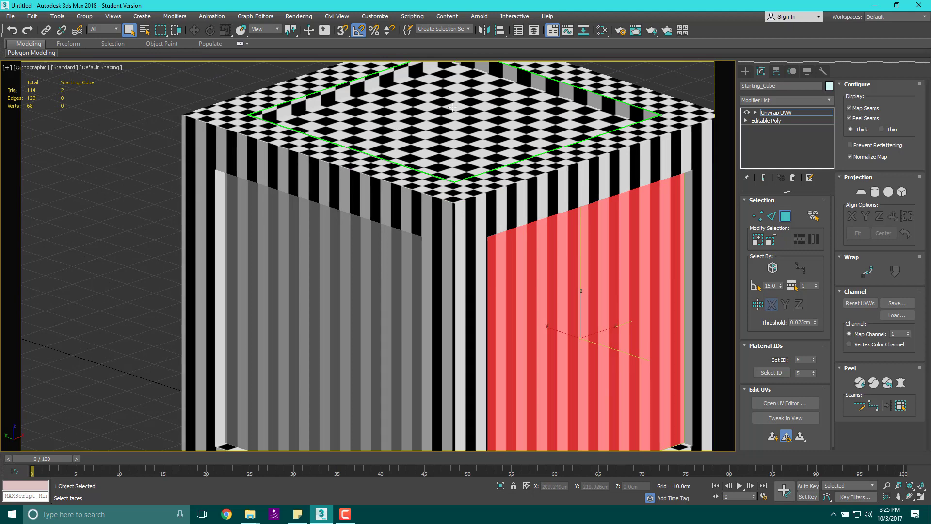
pyautogui.click(450, 127)
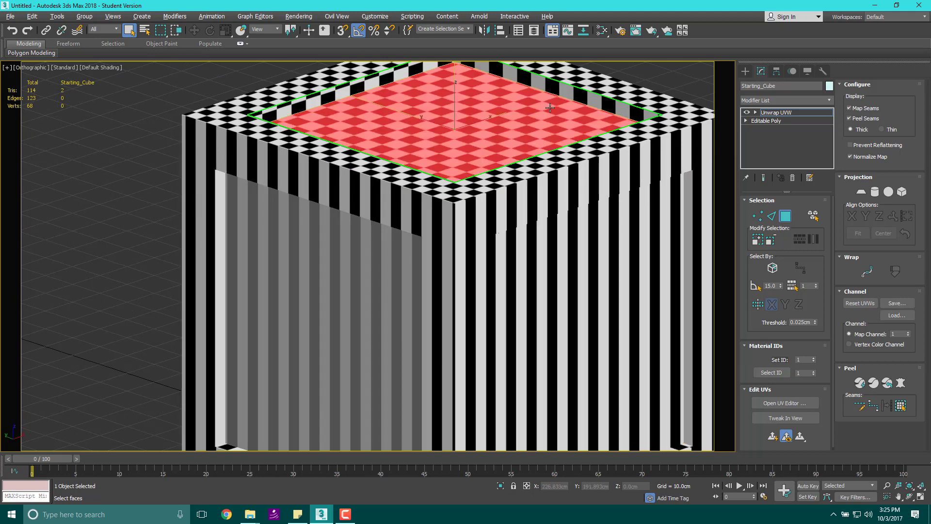
pyautogui.scroll(-8, 596, 113)
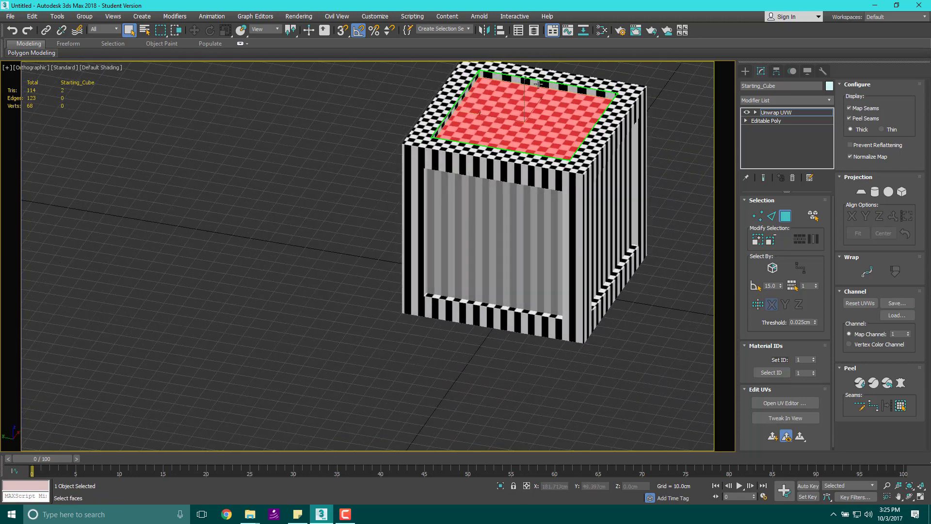
# - Select the top rim's far border face together with its adjoining recess wall and apply a planar projection to both
pyautogui.moveTo(479, 75); pyautogui.dragTo(454, 158, button='middle')
pyautogui.scroll(7, 455, 164)
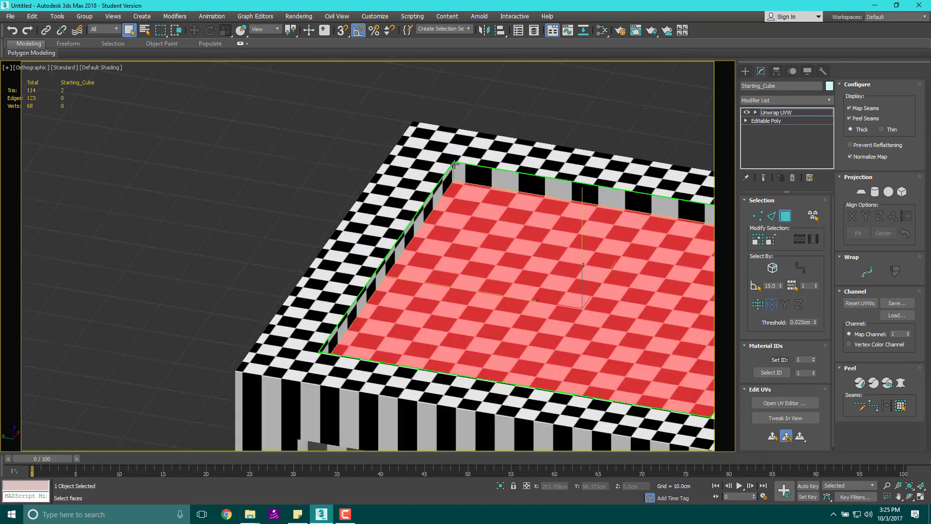
pyautogui.click(459, 137)
pyautogui.scroll(-5, 459, 137)
pyautogui.moveTo(544, 209); pyautogui.dragTo(508, 178, button='middle')
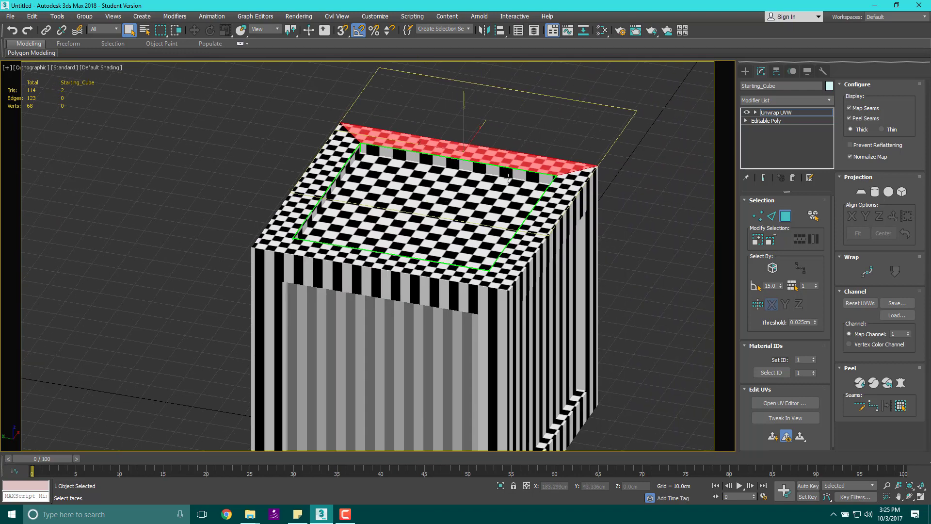
pyautogui.keyDown('ctrl'); pyautogui.click(478, 169); pyautogui.keyUp('ctrl')
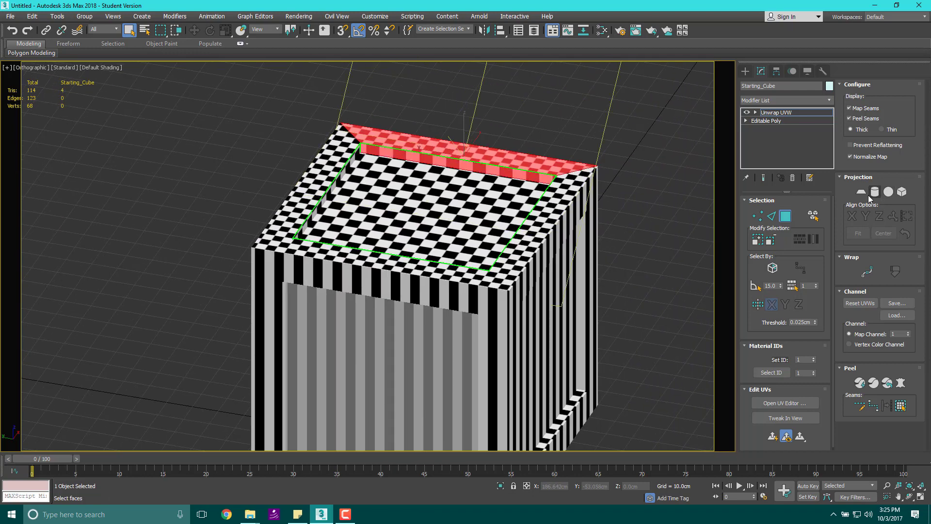
pyautogui.click(862, 192)
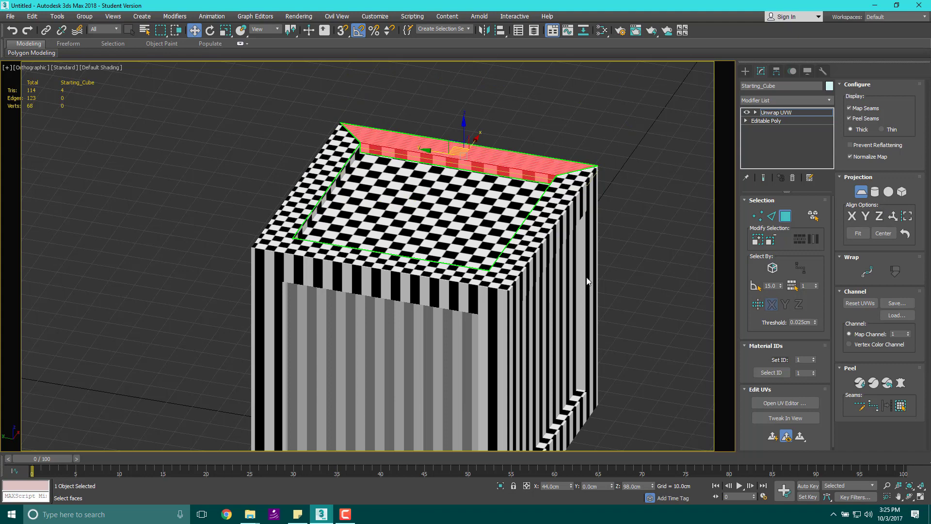
# - Relax the UVs of the selected rim and recess wall faces by polygon angles in the UV editor and close the Relax tool
pyautogui.keyDown('alt'); pyautogui.moveTo(562, 334); pyautogui.dragTo(461, 288, button='middle'); pyautogui.keyUp('alt')
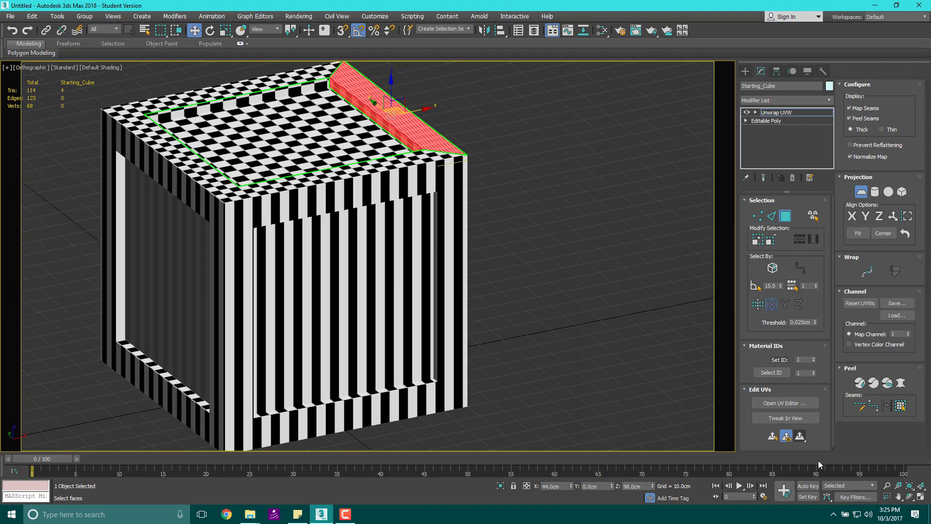
pyautogui.click(787, 403)
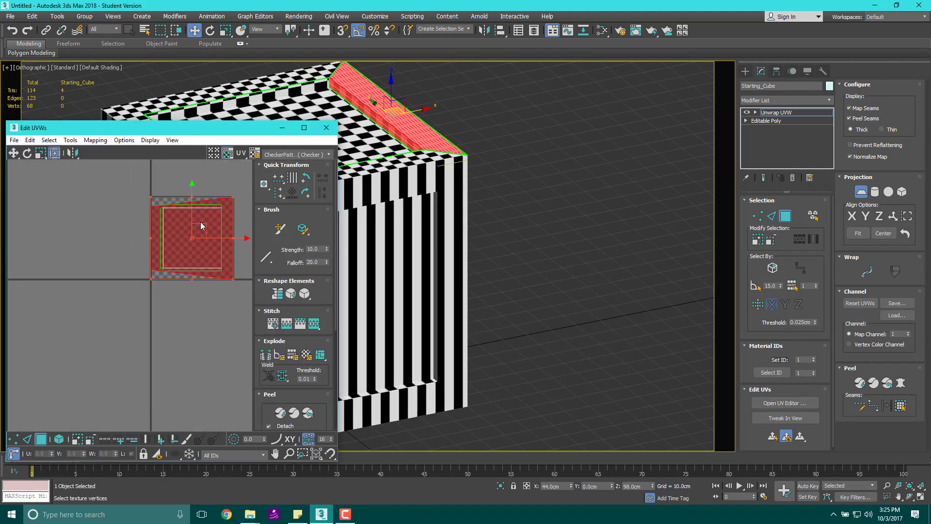
pyautogui.click(70, 139)
pyautogui.click(90, 303)
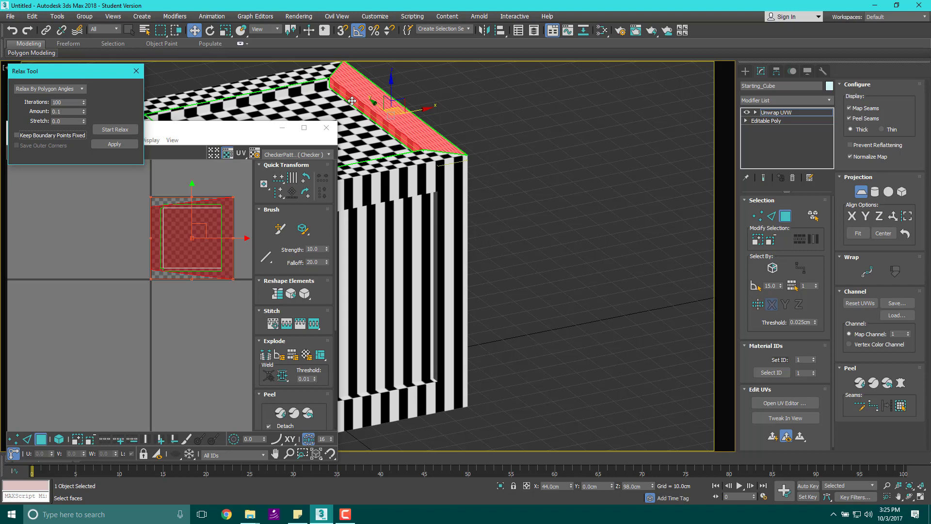
pyautogui.click(115, 129)
pyautogui.scroll(2, 178, 213)
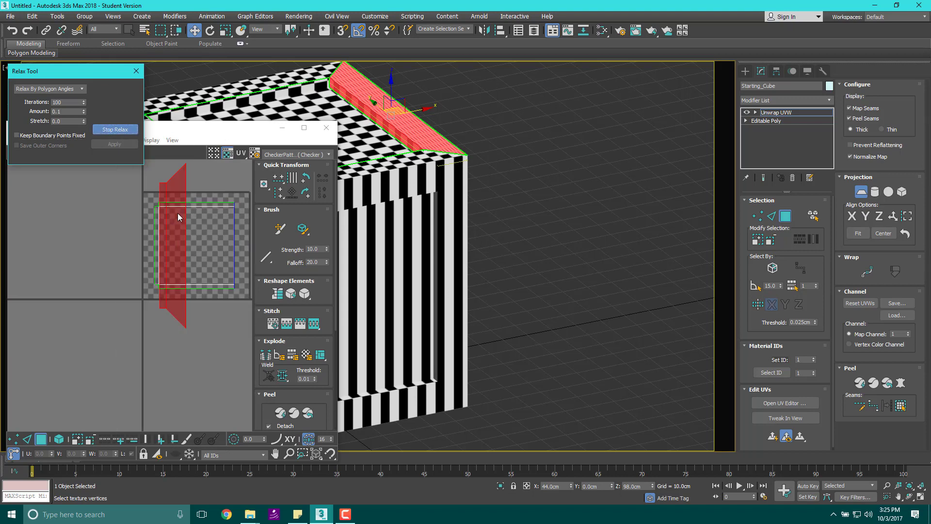
pyautogui.click(190, 212)
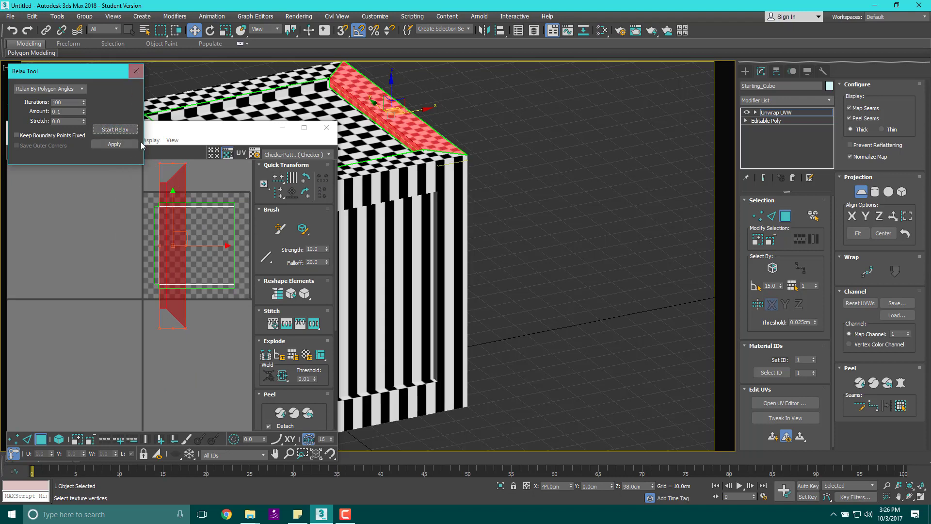
pyautogui.moveTo(176, 181); pyautogui.dragTo(151, 223)
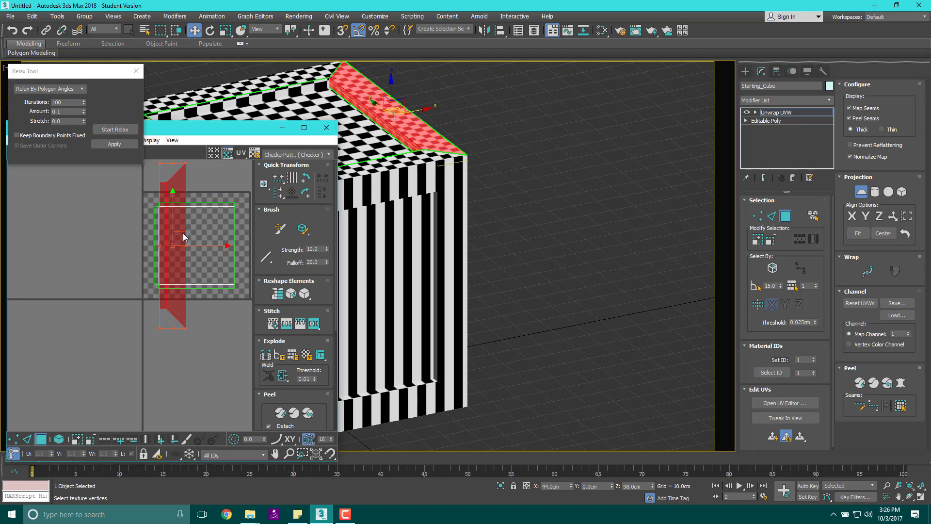
pyautogui.click(136, 71)
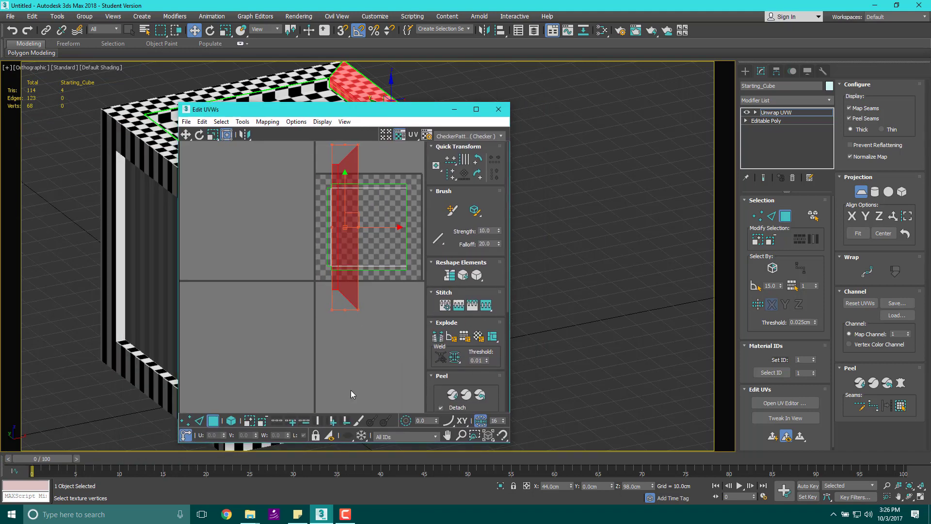
# - Move the relaxed rim and recess wall UV shell out of the checker tile in the UV editor, into the empty space beside it
pyautogui.click(387, 187)
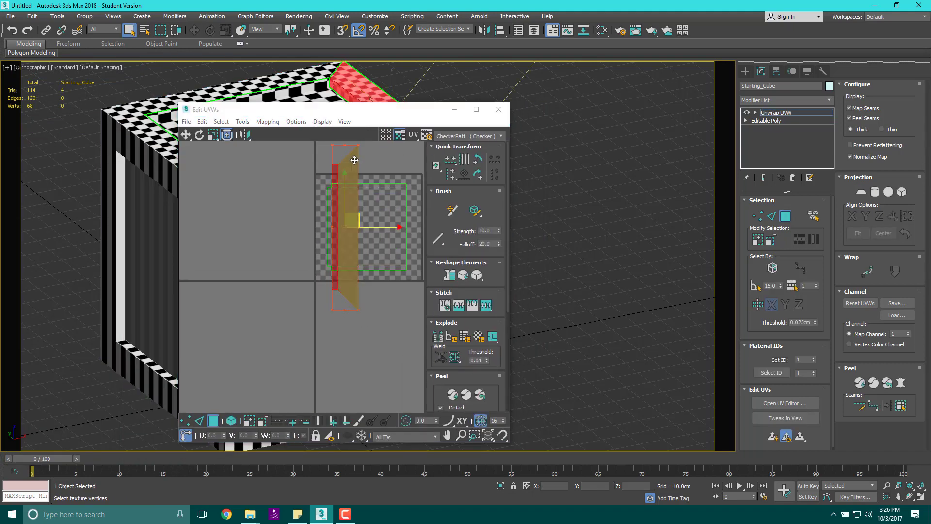
pyautogui.click(353, 160)
pyautogui.moveTo(354, 158); pyautogui.dragTo(280, 174)
pyautogui.scroll(3, 268, 186)
pyautogui.scroll(-3, 268, 186)
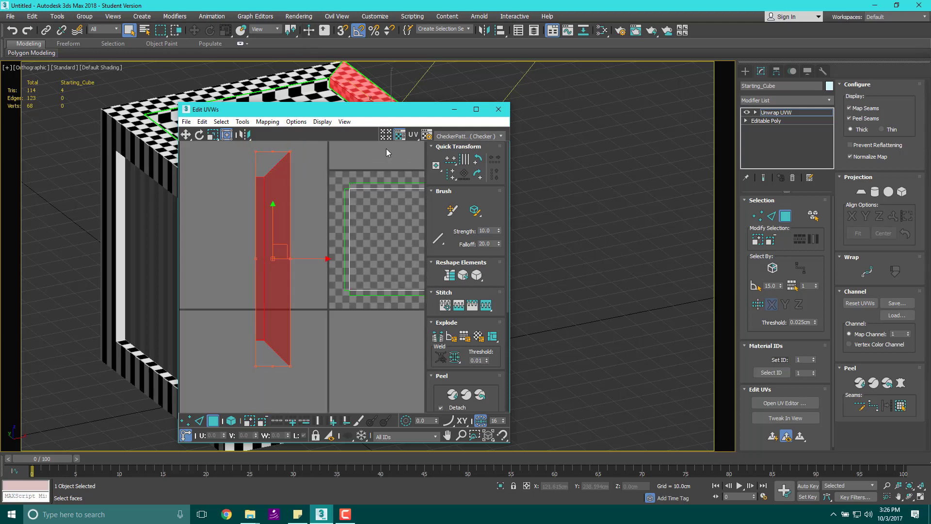
pyautogui.moveTo(354, 188); pyautogui.dragTo(324, 250, button='middle')
pyautogui.scroll(-2, 308, 197)
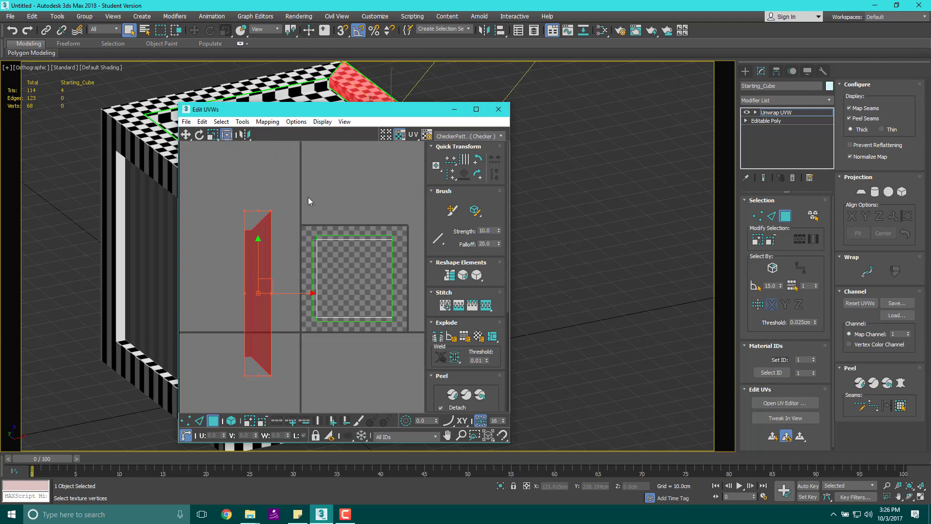
# - Select the top recess's floor, grow the selection to all the crate's top faces and apply a planar projection aligned to Z
pyautogui.click(312, 97)
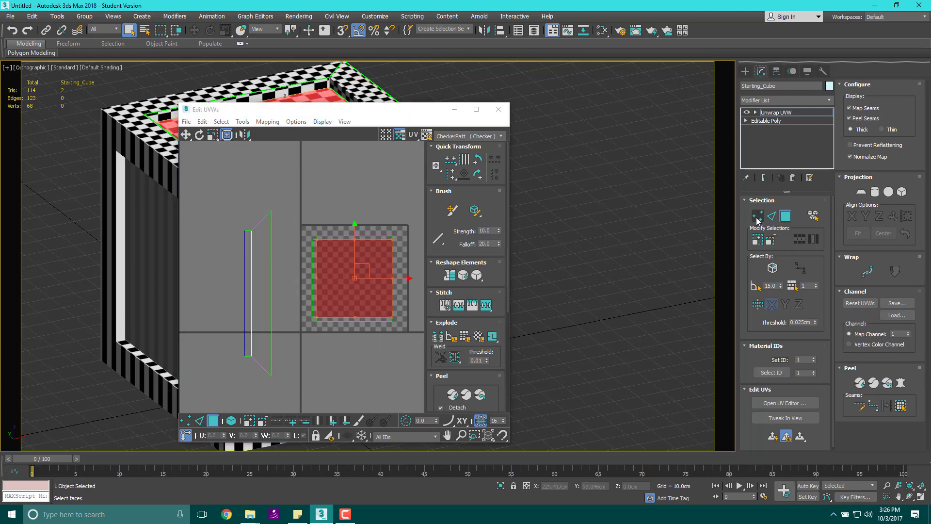
pyautogui.click(757, 239)
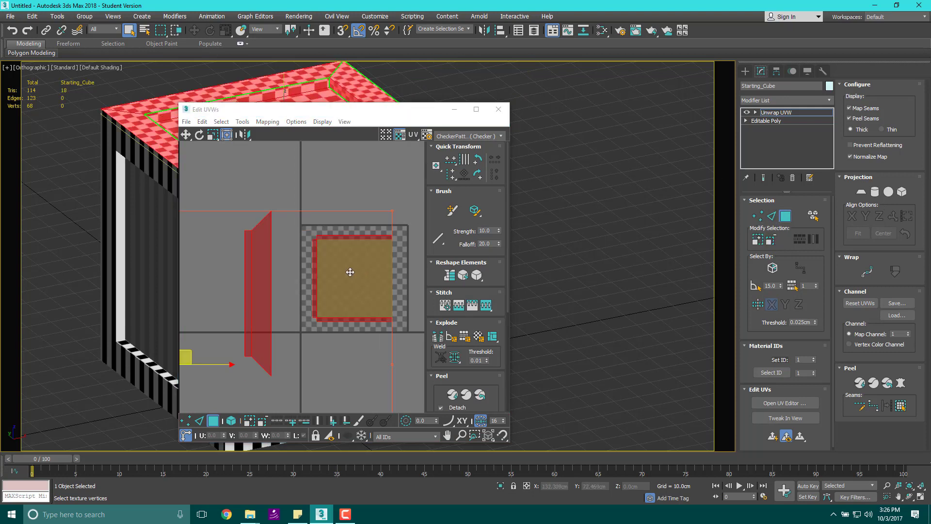
pyautogui.click(862, 192)
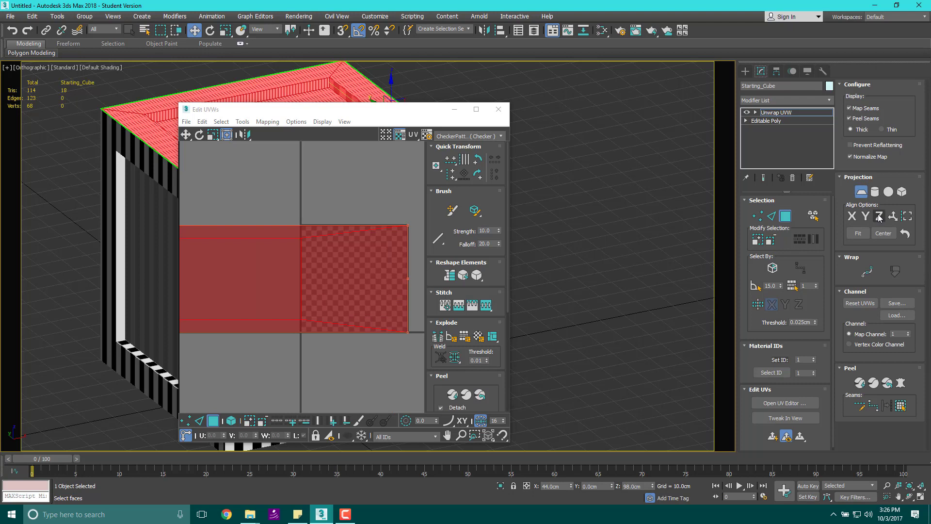
pyautogui.click(879, 216)
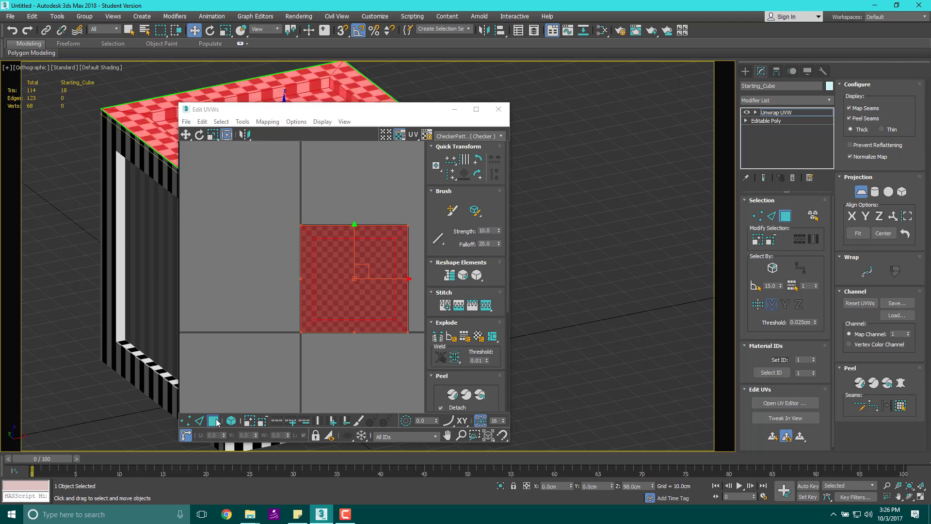
# - Relax the top faces' UVs by polygon angles, move their shell off the checker tile and close the UV editor
pyautogui.press('q')
pyautogui.click(242, 121)
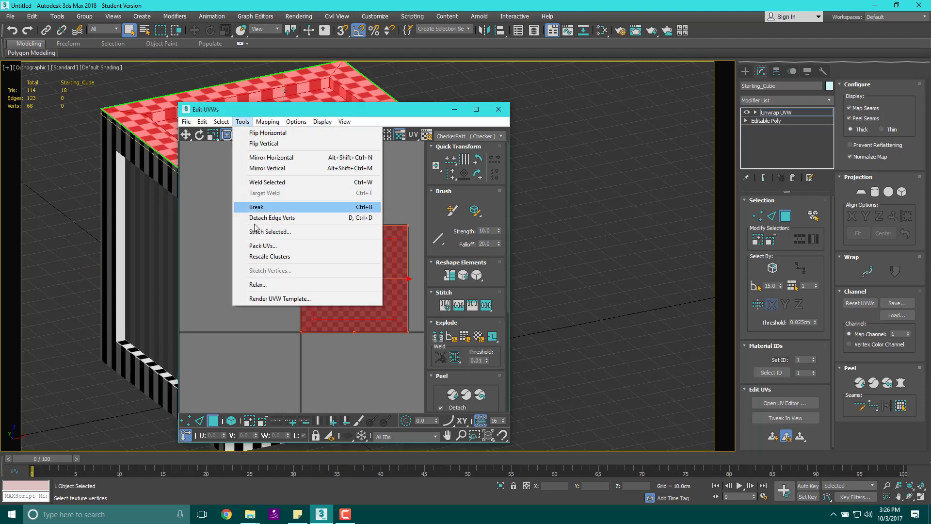
pyautogui.click(257, 285)
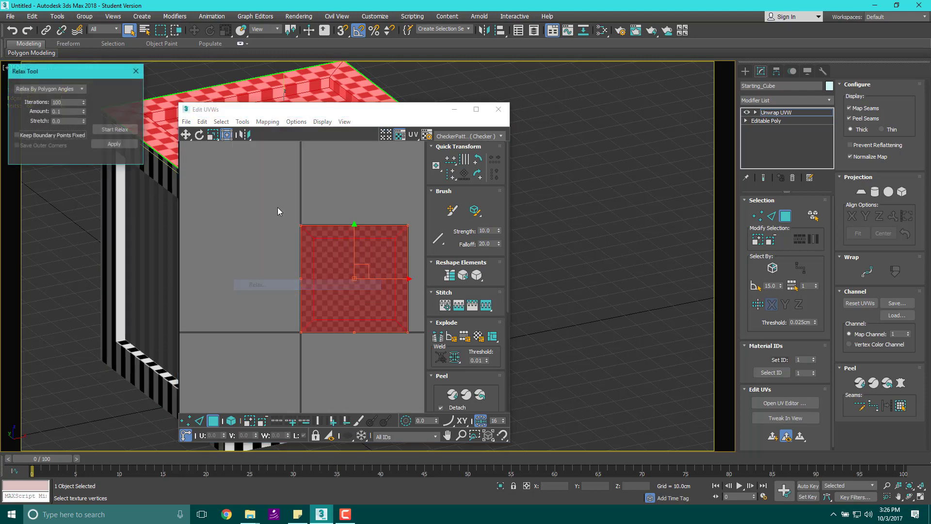
pyautogui.click(104, 133)
pyautogui.click(104, 133)
pyautogui.moveTo(378, 256); pyautogui.dragTo(241, 302)
pyautogui.click(498, 109)
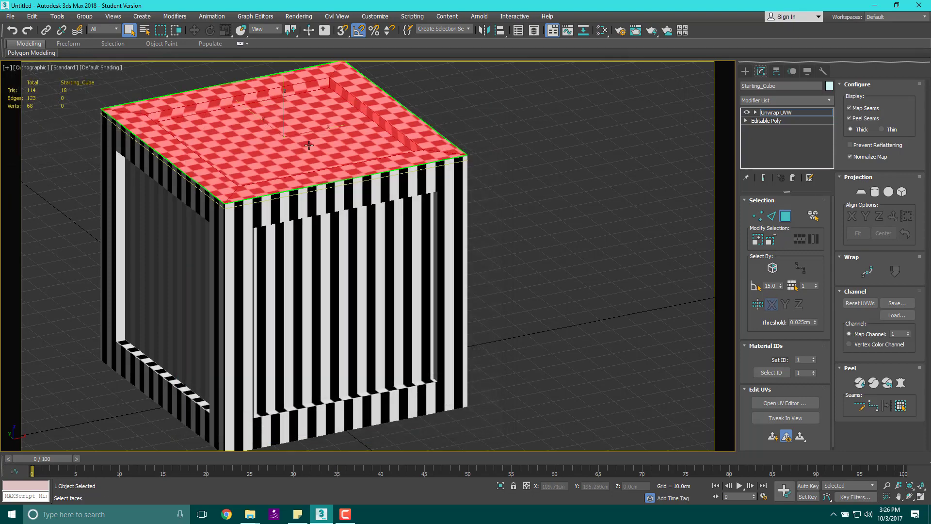
# - Deselect the top faces and examine the checker squares on the rim, recess walls and floor for stretching
pyautogui.keyDown('alt'); pyautogui.moveTo(368, 160); pyautogui.dragTo(434, 196, button='middle'); pyautogui.keyUp('alt')
pyautogui.scroll(3, 365, 161)
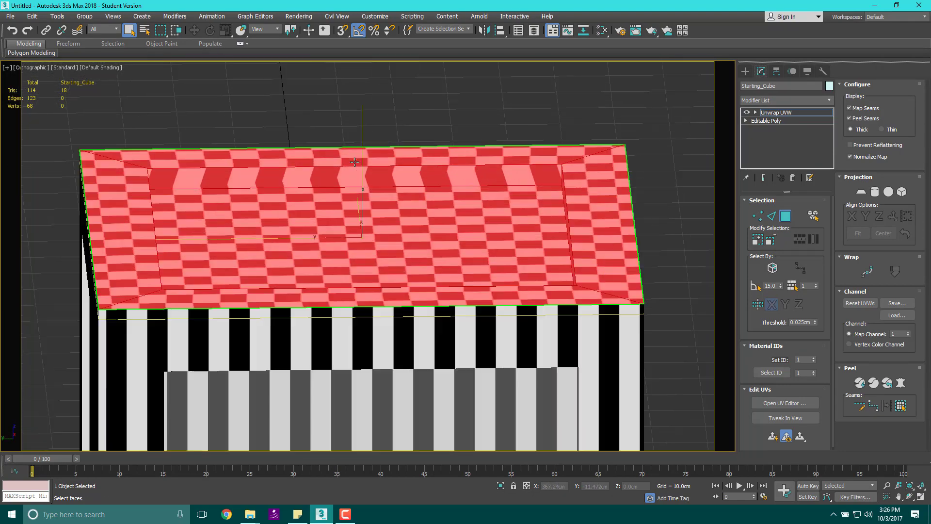
pyautogui.click(357, 95)
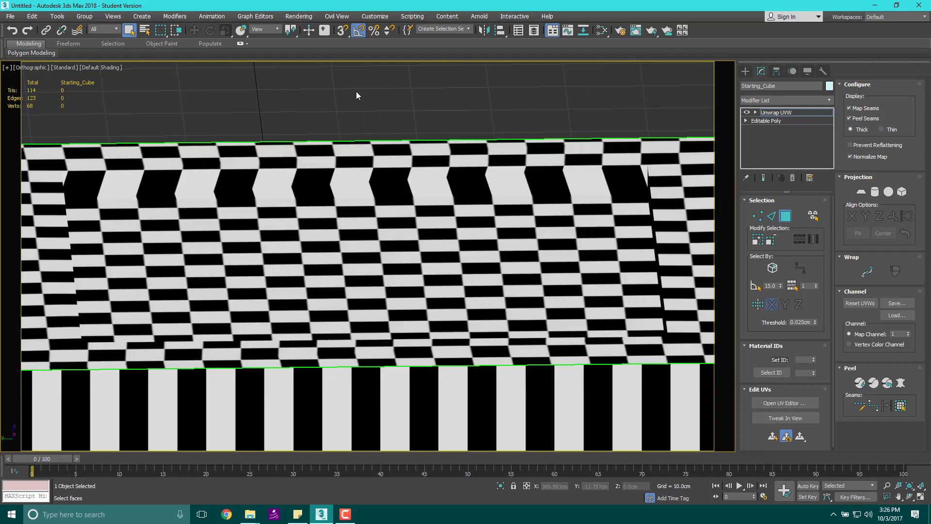
pyautogui.scroll(-5, 296, 214)
pyautogui.keyDown('alt'); pyautogui.moveTo(296, 214); pyautogui.dragTo(311, 165, button='middle'); pyautogui.keyUp('alt')
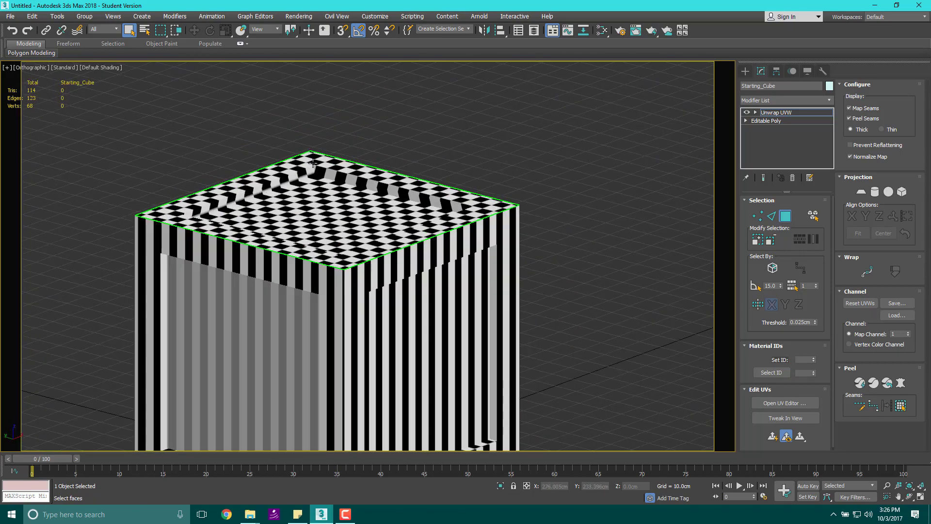
pyautogui.scroll(5, 308, 162)
pyautogui.scroll(-6, 308, 162)
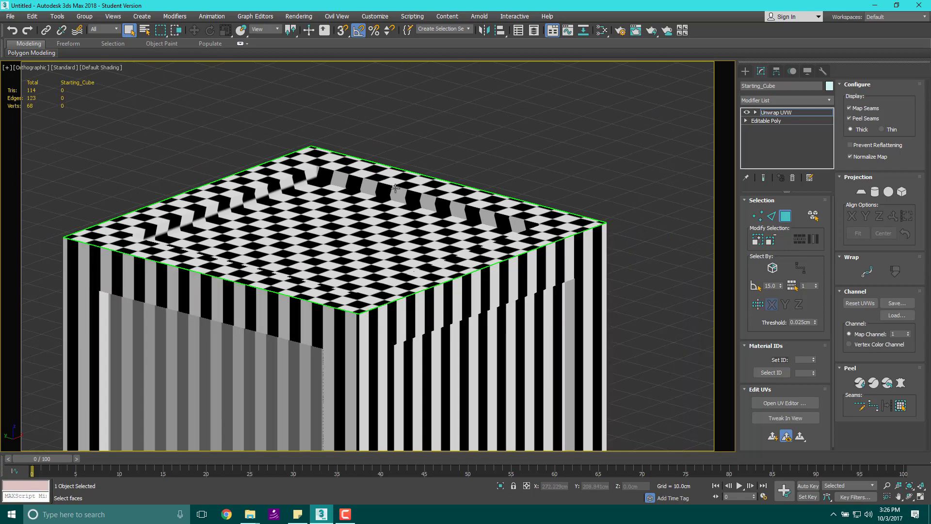
pyautogui.keyDown('alt'); pyautogui.moveTo(396, 204); pyautogui.dragTo(374, 184, button='middle'); pyautogui.keyUp('alt')
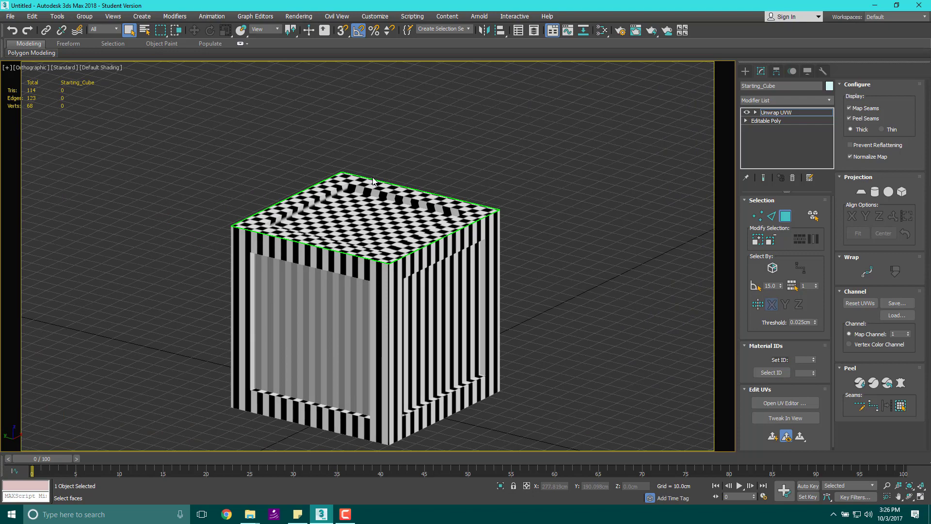
pyautogui.scroll(-3, 373, 181)
pyautogui.scroll(10, 359, 178)
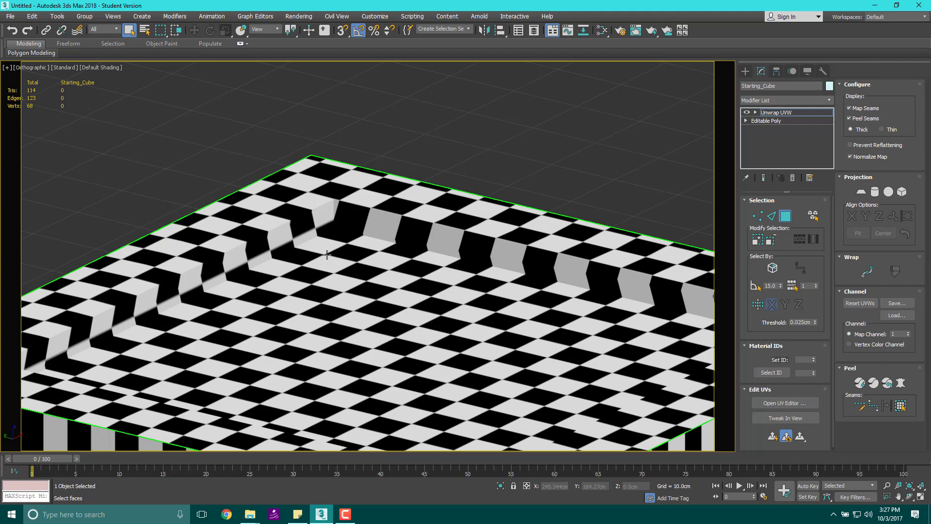
pyautogui.scroll(-5, 327, 254)
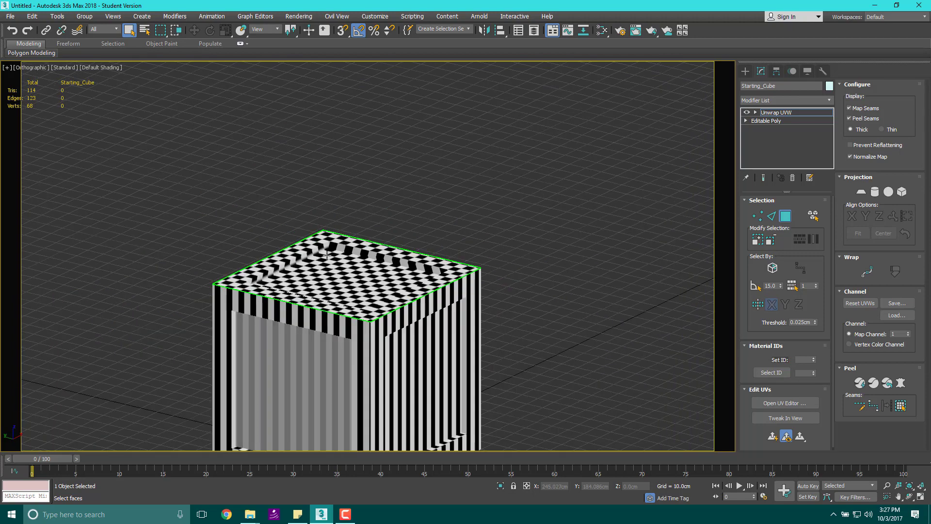
pyautogui.keyDown('alt'); pyautogui.moveTo(425, 223); pyautogui.dragTo(414, 286, button='middle'); pyautogui.keyUp('alt')
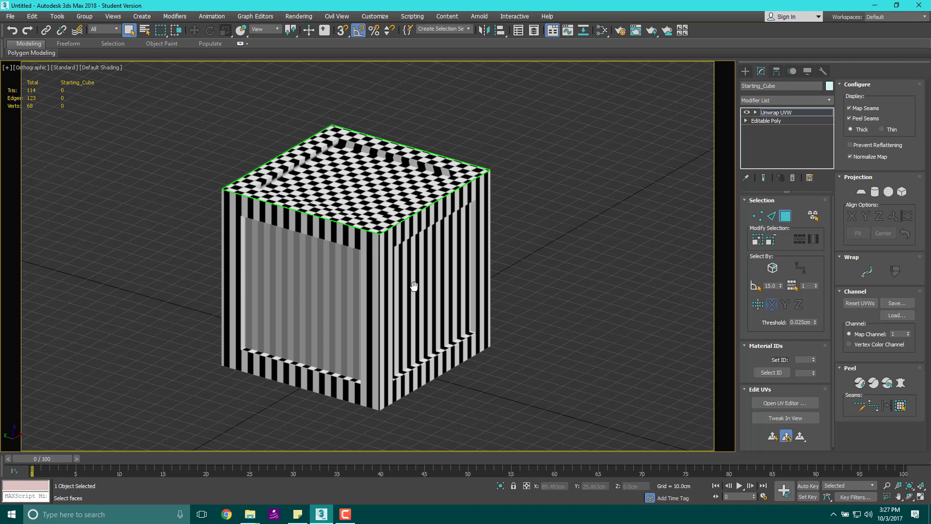
# - Create a sphere with a radius of about 32.6 cm on the grid beside the crate
pyautogui.click(746, 71)
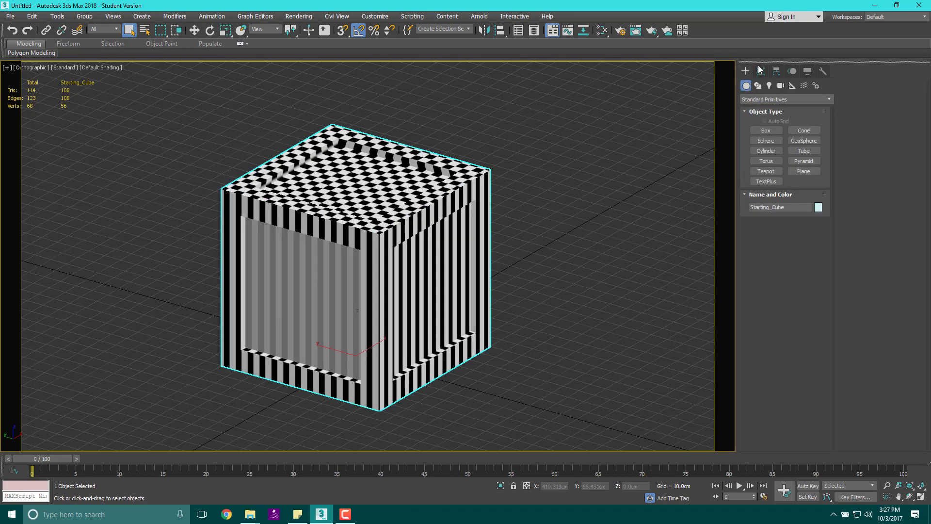
pyautogui.click(779, 141)
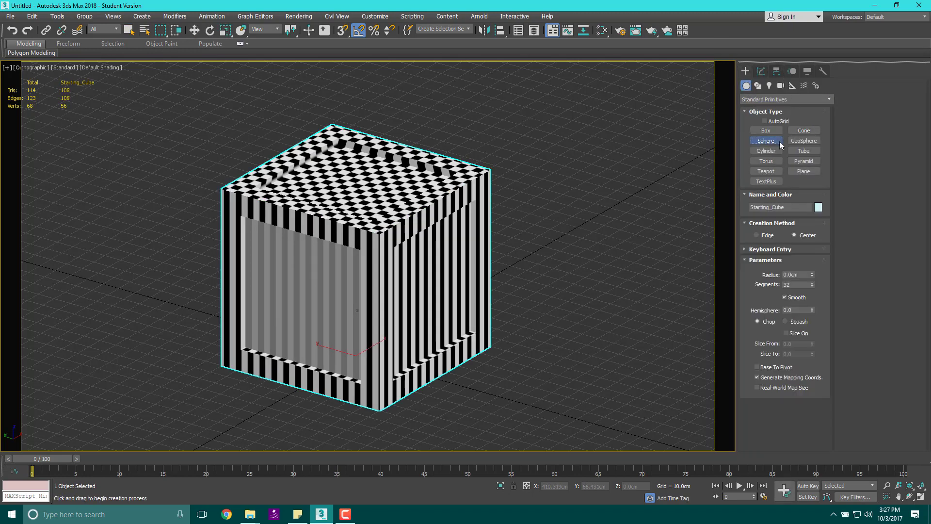
pyautogui.moveTo(555, 258); pyautogui.dragTo(474, 198, button='middle')
pyautogui.moveTo(474, 197); pyautogui.dragTo(534, 209)
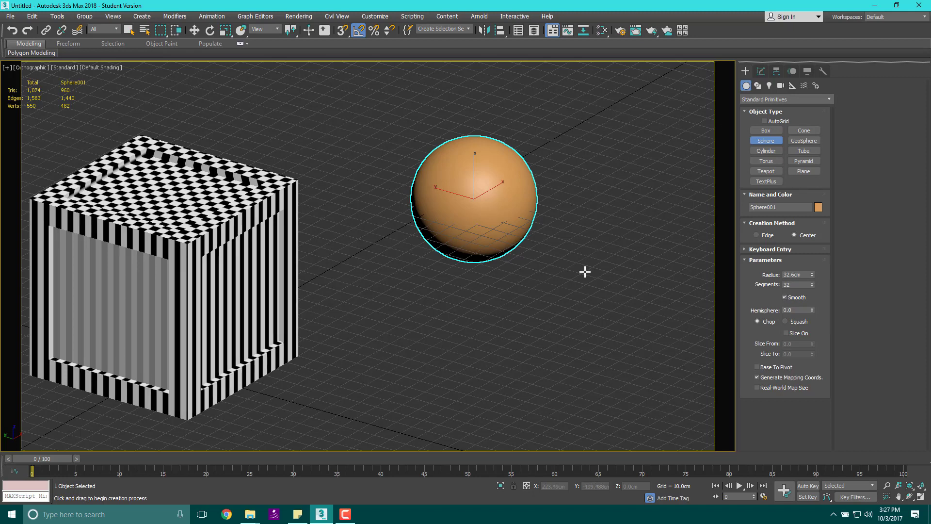
# - Assign the checker material Material #25 to the sphere, show it shaded in the viewport and close the material editor
pyautogui.press('m')
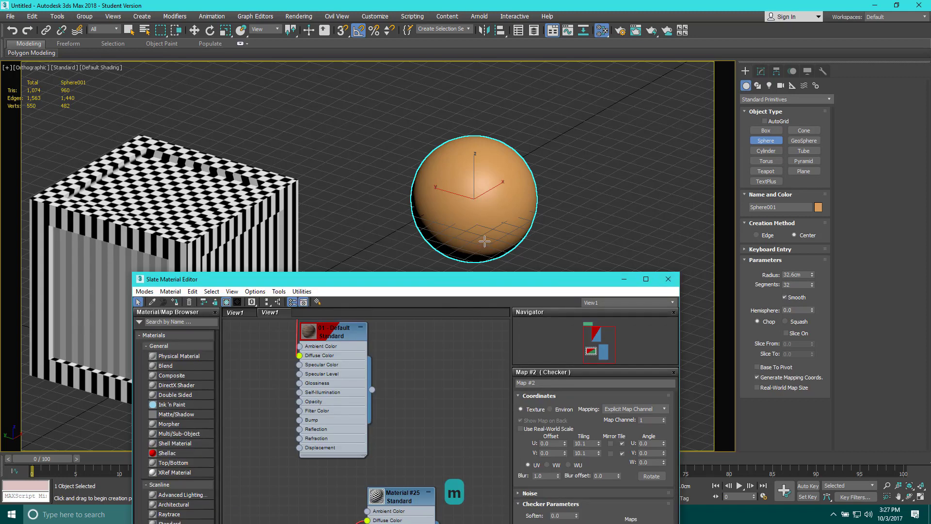
pyautogui.doubleClick(406, 503)
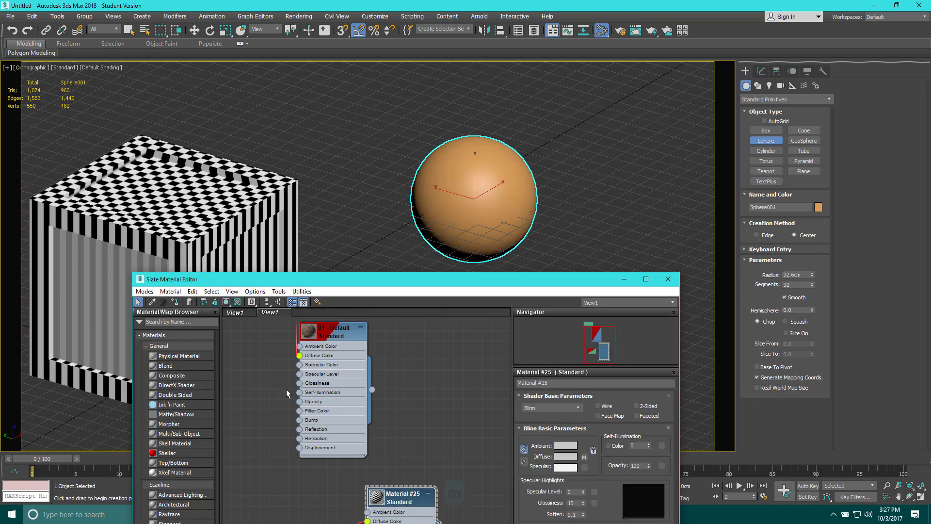
pyautogui.click(226, 302)
pyautogui.click(179, 303)
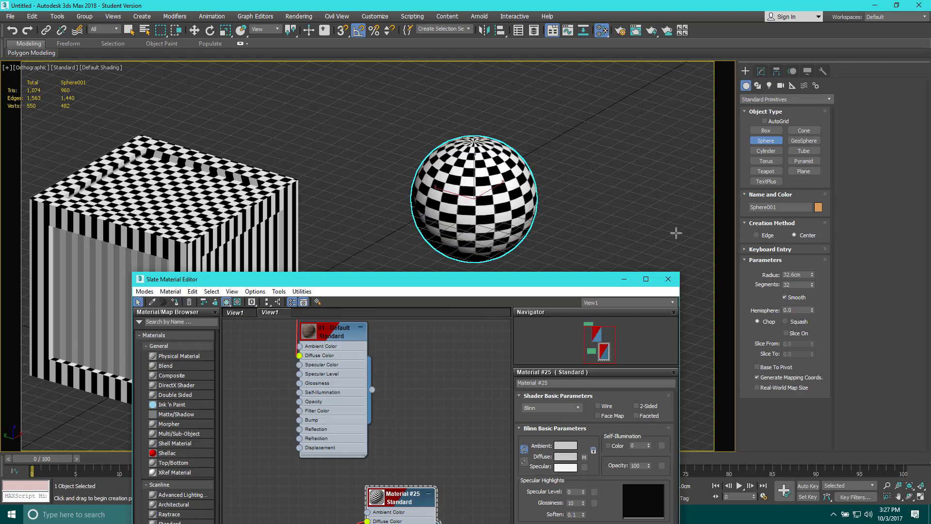
pyautogui.click(668, 279)
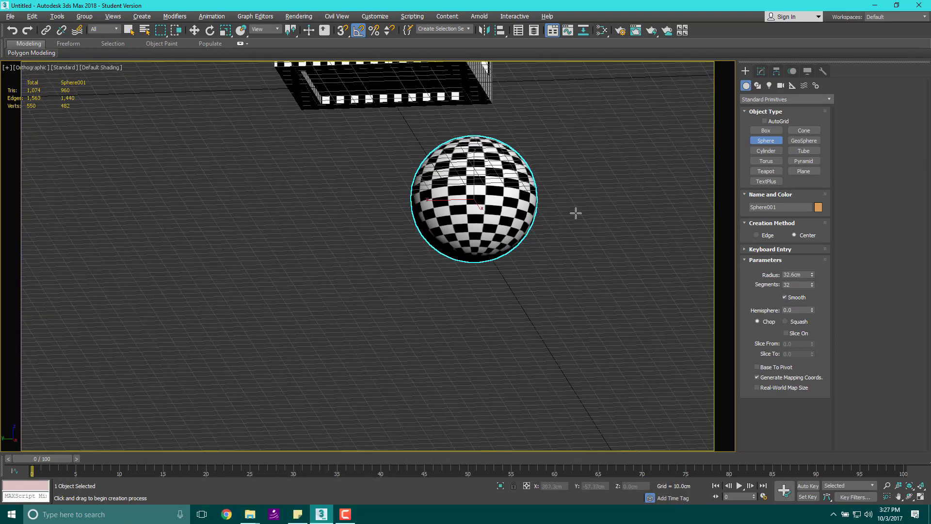
# - Examine the checker pattern around the sphere, including its poles and the vertical seam
pyautogui.scroll(5, 497, 195)
pyautogui.scroll(-3, 497, 196)
pyautogui.keyDown('alt'); pyautogui.moveTo(498, 195); pyautogui.dragTo(374, 221, button='middle'); pyautogui.keyUp('alt')
pyautogui.keyDown('alt'); pyautogui.moveTo(466, 151); pyautogui.dragTo(502, 126, button='middle'); pyautogui.keyUp('alt')
pyautogui.scroll(-4, 418, 216)
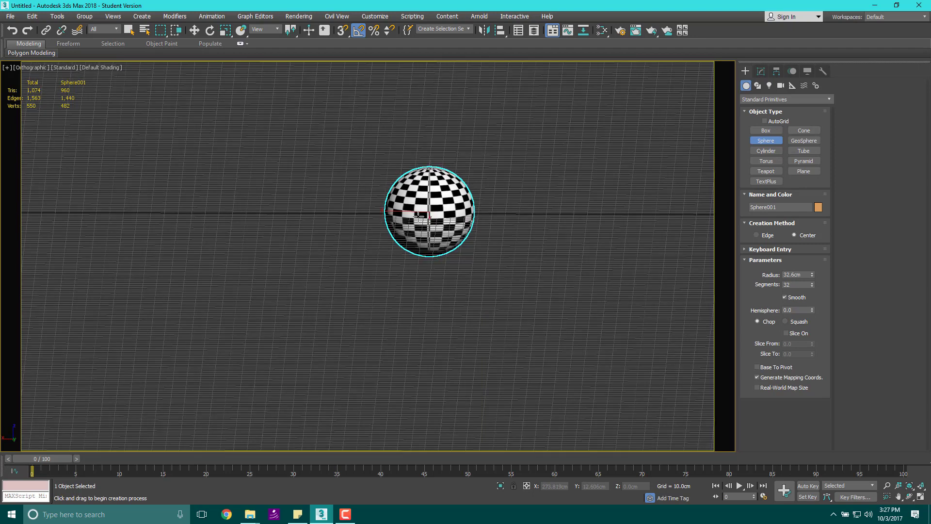
pyautogui.scroll(6, 418, 216)
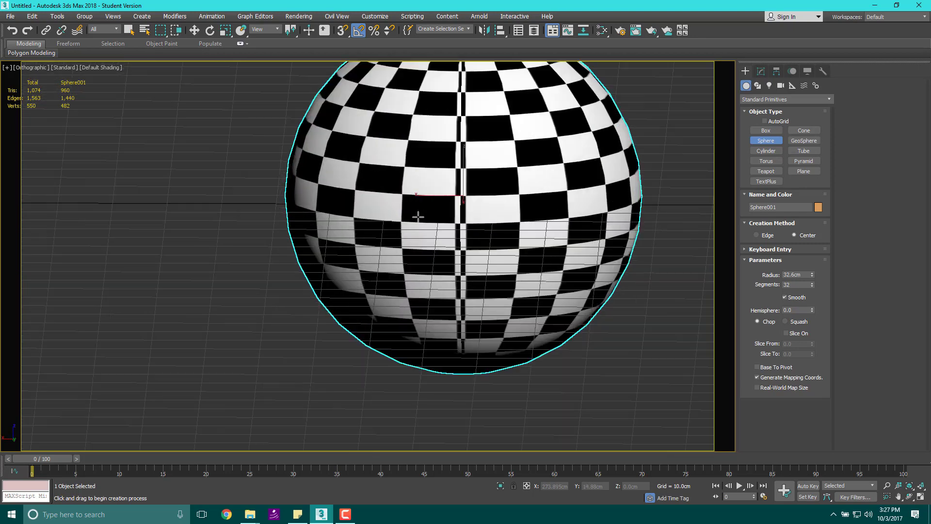
# - Add an Unwrap UVW modifier to the sphere
pyautogui.click(761, 72)
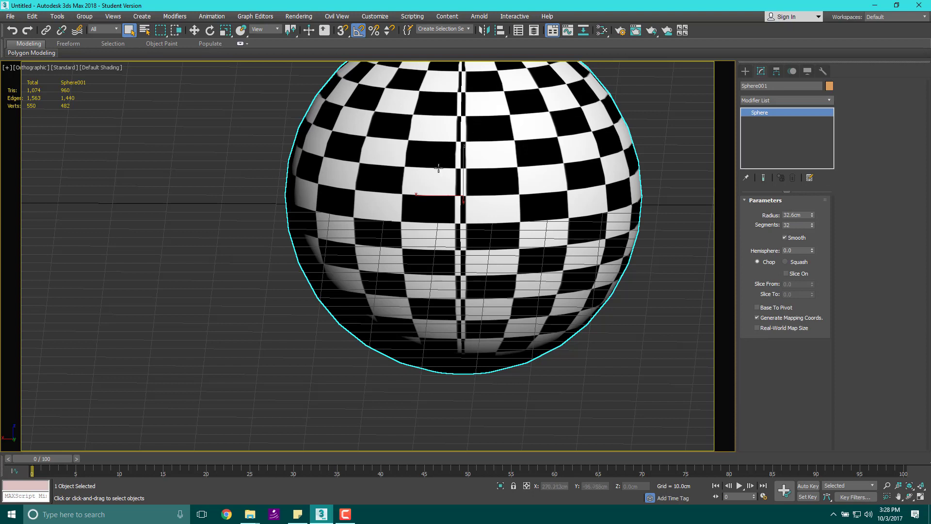
pyautogui.click(781, 100)
pyautogui.write('un')
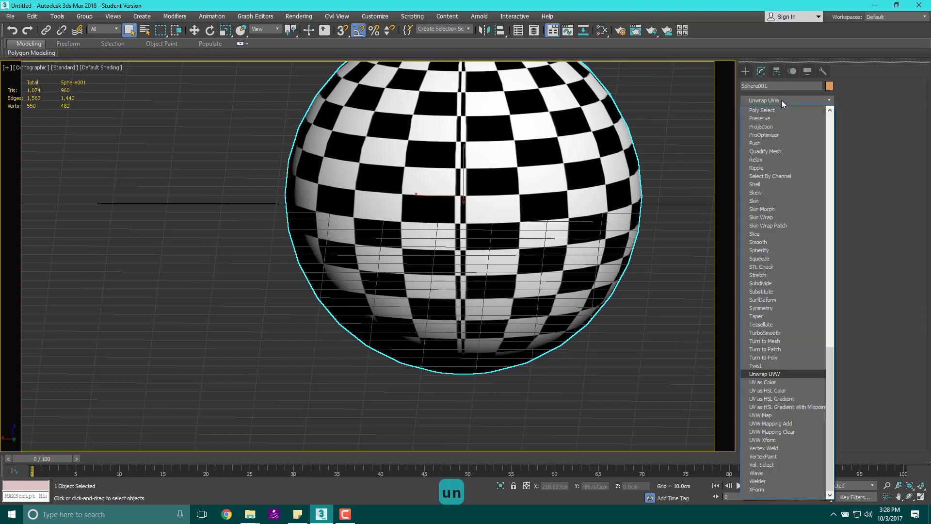
pyautogui.press('Return')
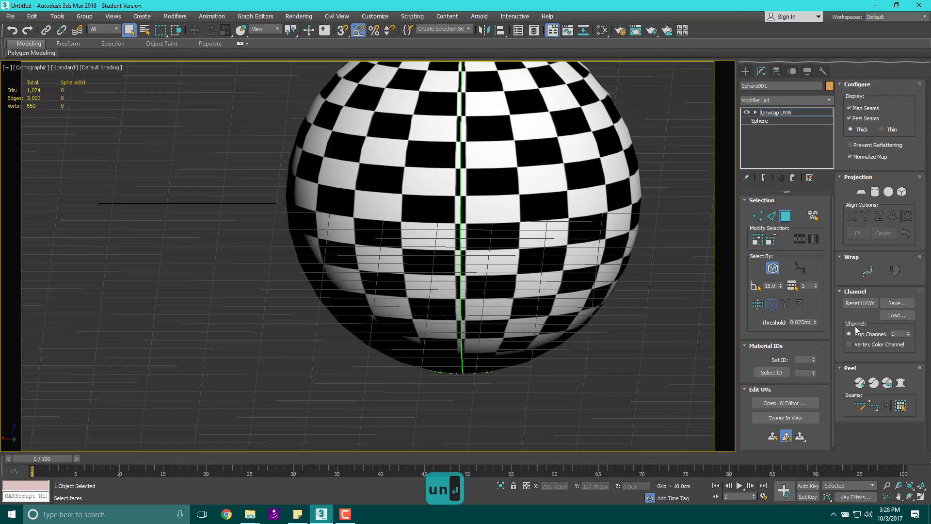
pyautogui.click(888, 191)
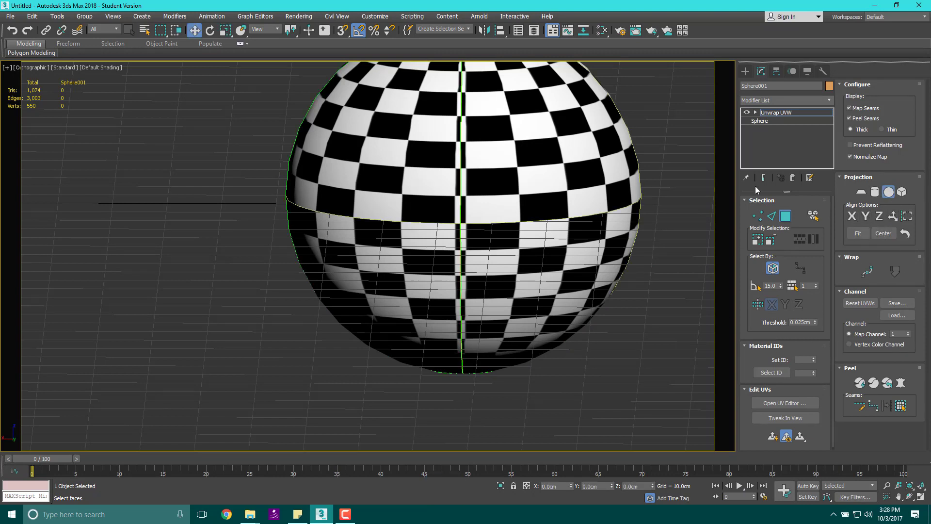
pyautogui.click(763, 120)
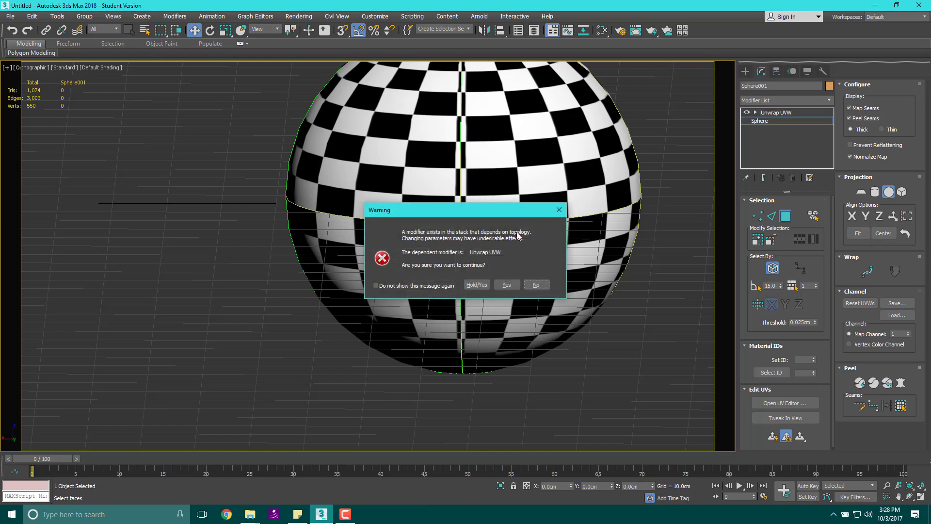
pyautogui.click(534, 285)
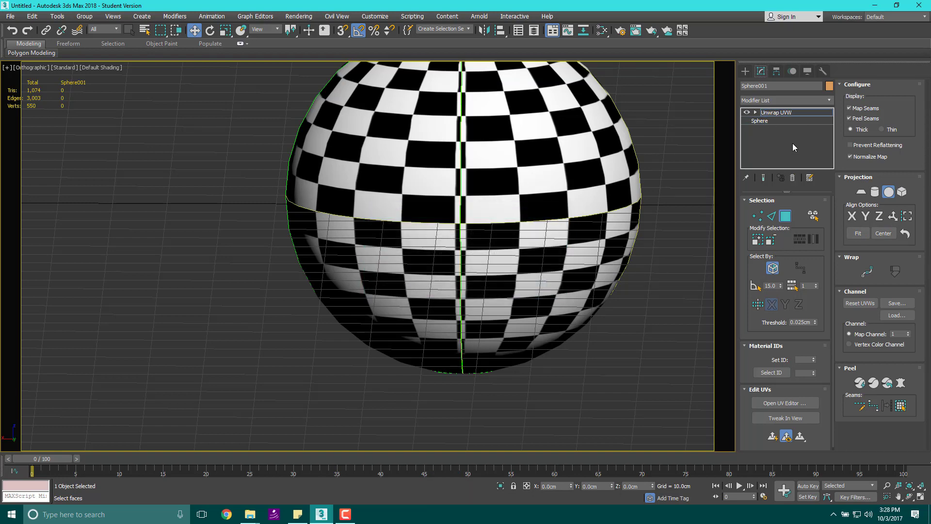
# - Open the sphere's UVs in the UV editor and select the layout's upper-left corner vertices to locate them on the sphere
pyautogui.click(789, 115)
pyautogui.click(781, 403)
pyautogui.scroll(-2, 245, 243)
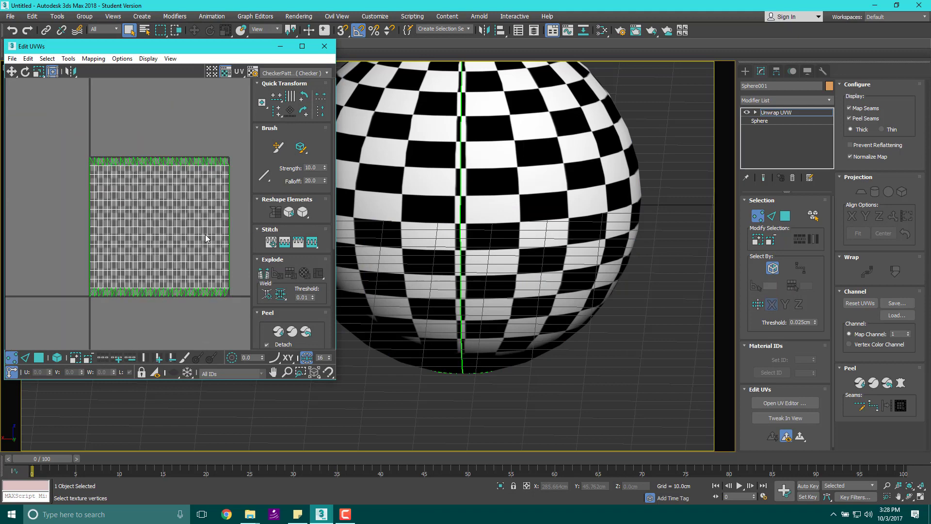
pyautogui.moveTo(37, 131); pyautogui.dragTo(140, 169)
pyautogui.moveTo(550, 171); pyautogui.dragTo(590, 225, button='middle')
pyautogui.scroll(-3, 567, 244)
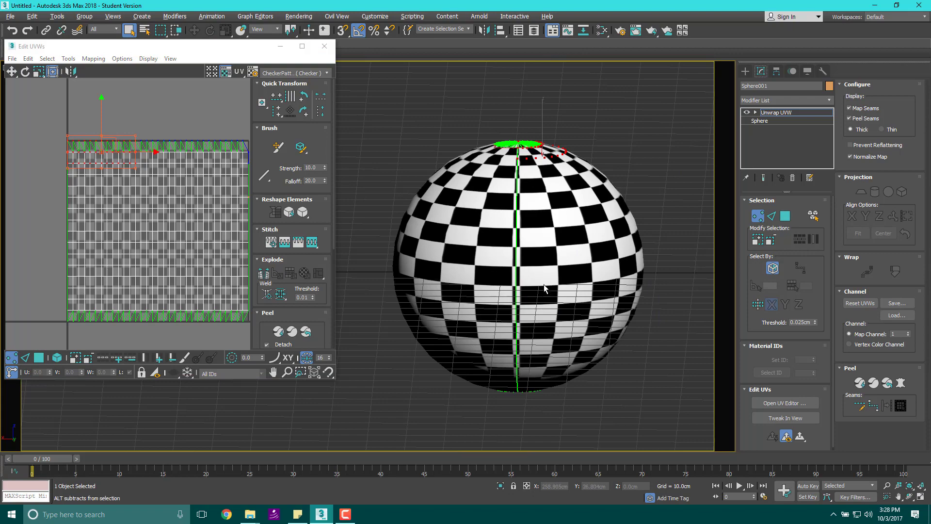
# - Examine where the selected UV vertices lie around the sphere's pole and how the checkers look across its middle
pyautogui.keyDown('alt'); pyautogui.moveTo(543, 284); pyautogui.dragTo(524, 208, button='middle'); pyautogui.keyUp('alt')
pyautogui.scroll(2, 521, 159)
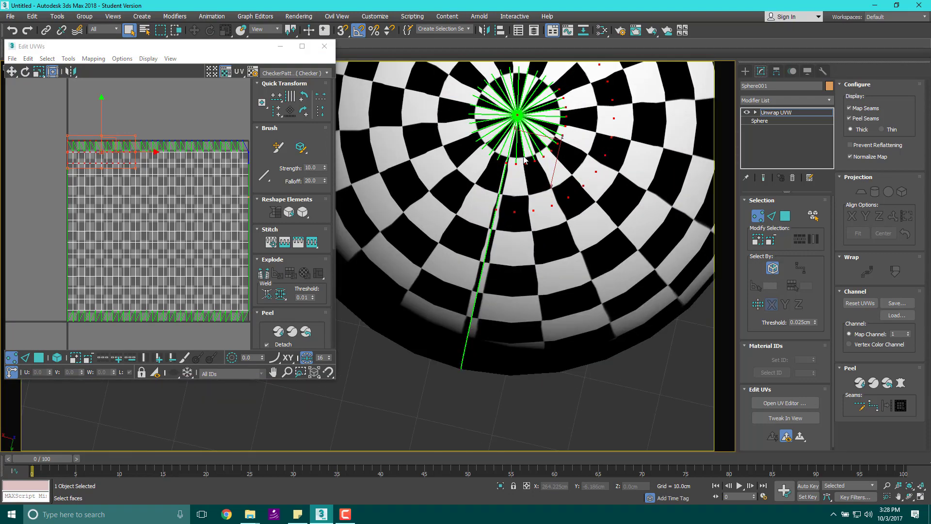
pyautogui.scroll(-5, 521, 159)
pyautogui.keyDown('alt'); pyautogui.moveTo(468, 249); pyautogui.dragTo(540, 236, button='middle'); pyautogui.keyUp('alt')
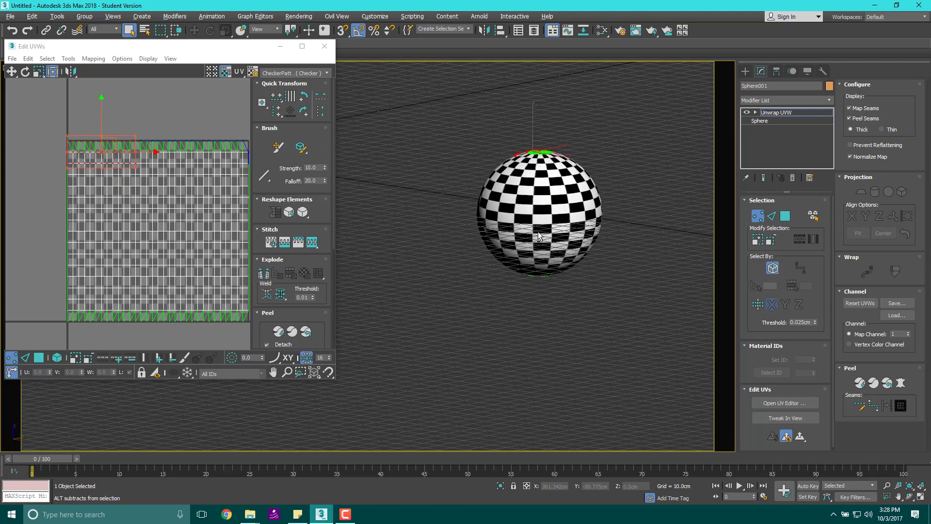
pyautogui.scroll(5, 543, 191)
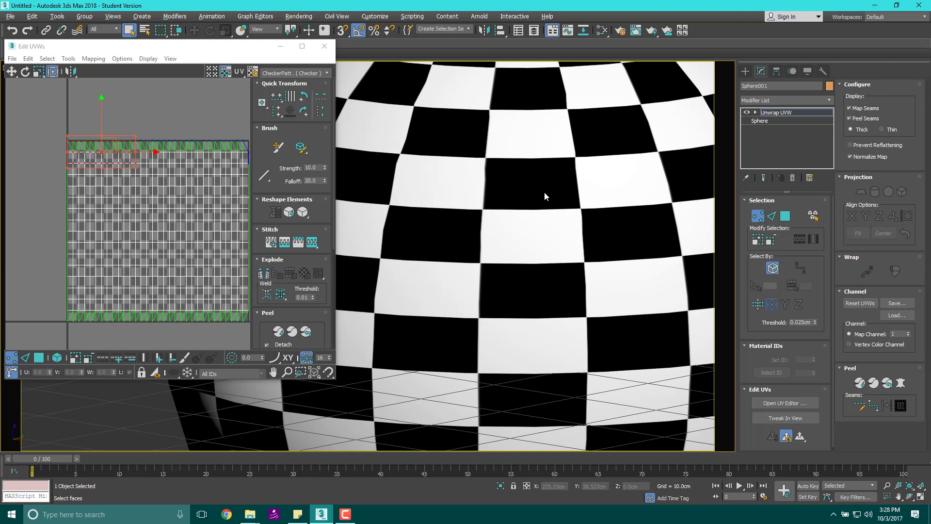
pyautogui.scroll(-5, 544, 191)
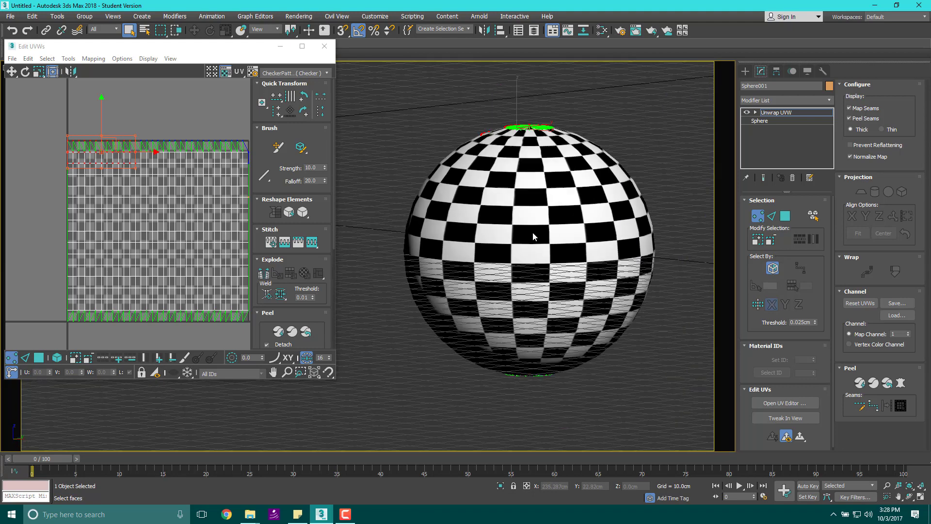
# - Select all of the sphere's UV vertices and stretch the layout horizontally to nearly twice its width
pyautogui.scroll(-3, 233, 197)
pyautogui.moveTo(48, 132); pyautogui.dragTo(205, 278)
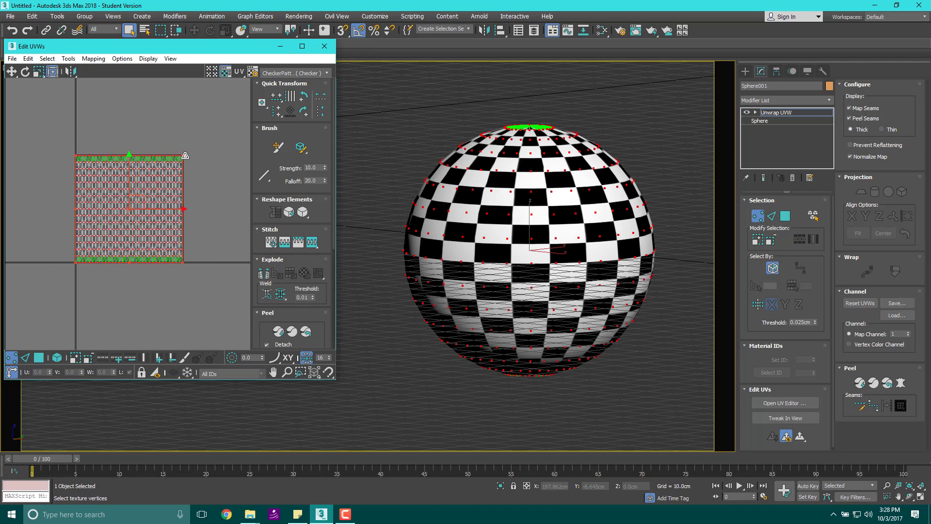
pyautogui.moveTo(188, 157); pyautogui.dragTo(275, 156)
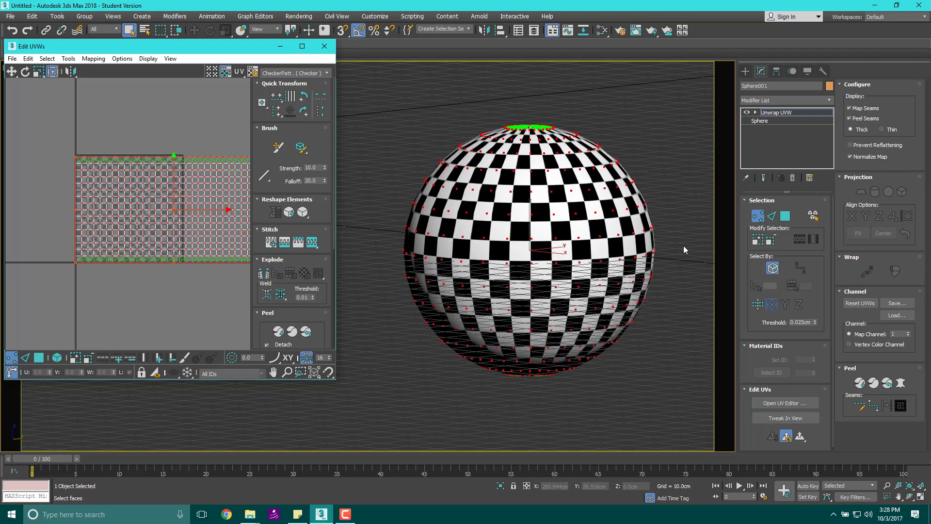
# - Examine the checker pattern over the sphere's surface and around its pole with the widened UVs
pyautogui.scroll(5, 534, 260)
pyautogui.scroll(-8, 533, 260)
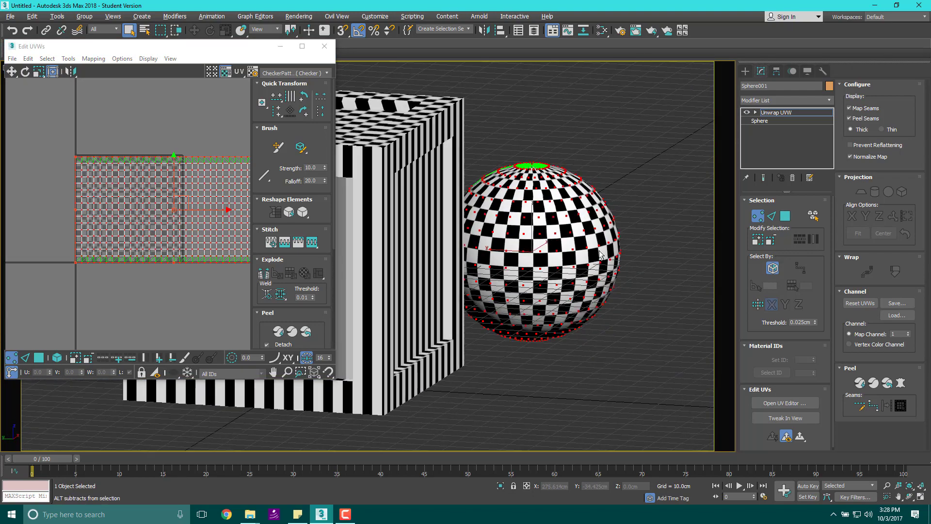
pyautogui.keyDown('alt'); pyautogui.moveTo(541, 251); pyautogui.dragTo(547, 337, button='middle'); pyautogui.keyUp('alt')
pyautogui.scroll(5, 541, 296)
pyautogui.scroll(1, 539, 294)
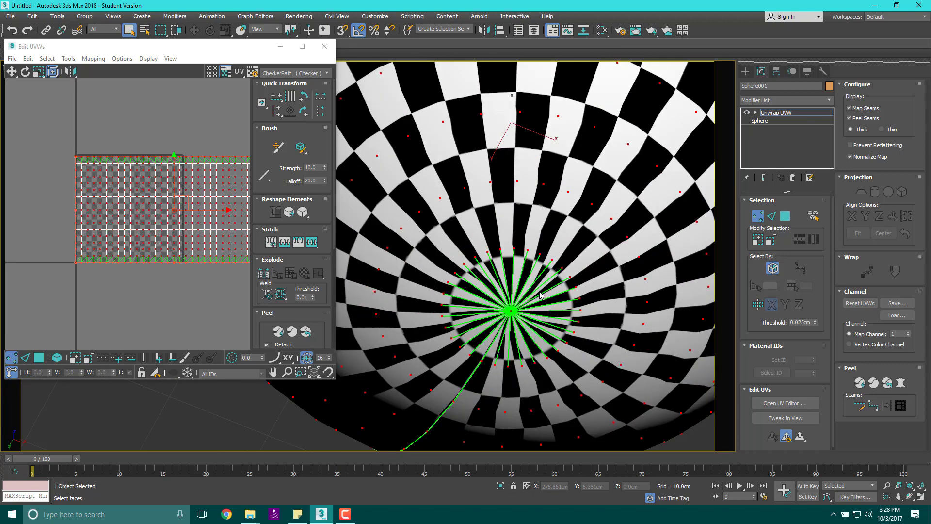
pyautogui.scroll(1, 507, 265)
pyautogui.scroll(-2, 502, 314)
pyautogui.scroll(-6, 502, 315)
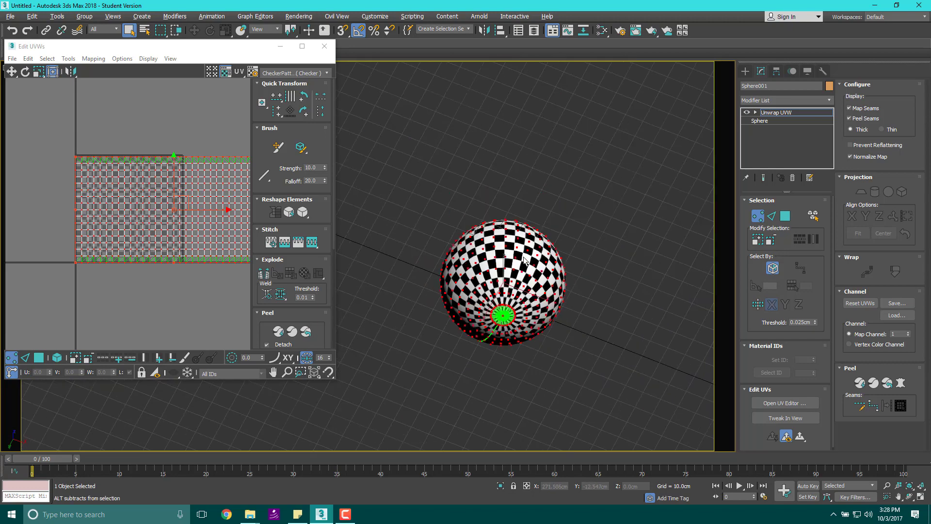
pyautogui.moveTo(502, 314)
pyautogui.keyDown('alt'); pyautogui.mouseDown(button='middle')
pyautogui.moveTo(470, 337)
pyautogui.moveTo(438, 288)
pyautogui.moveTo(498, 310)
pyautogui.mouseUp(button='middle'); pyautogui.keyUp('alt')
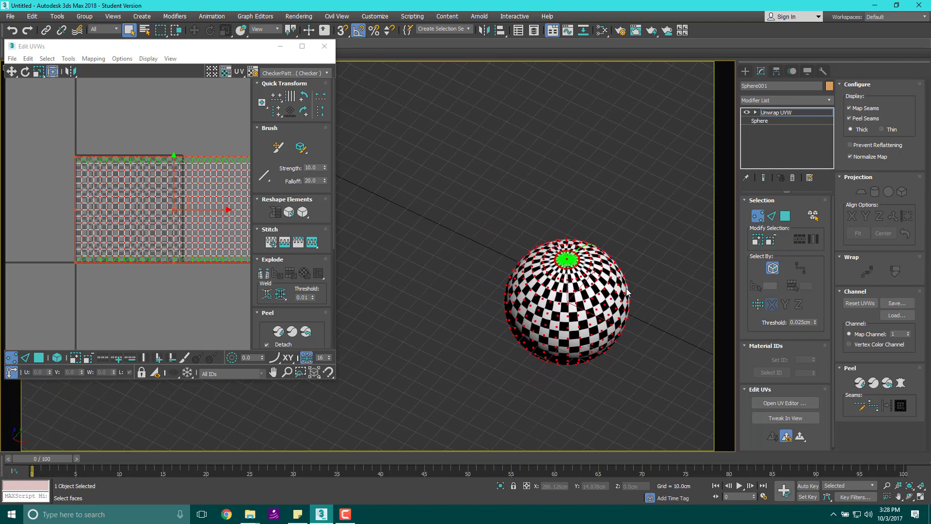
# - Finish editing the sphere's UVs and return to the standard primitives creation options
pyautogui.click(483, 301)
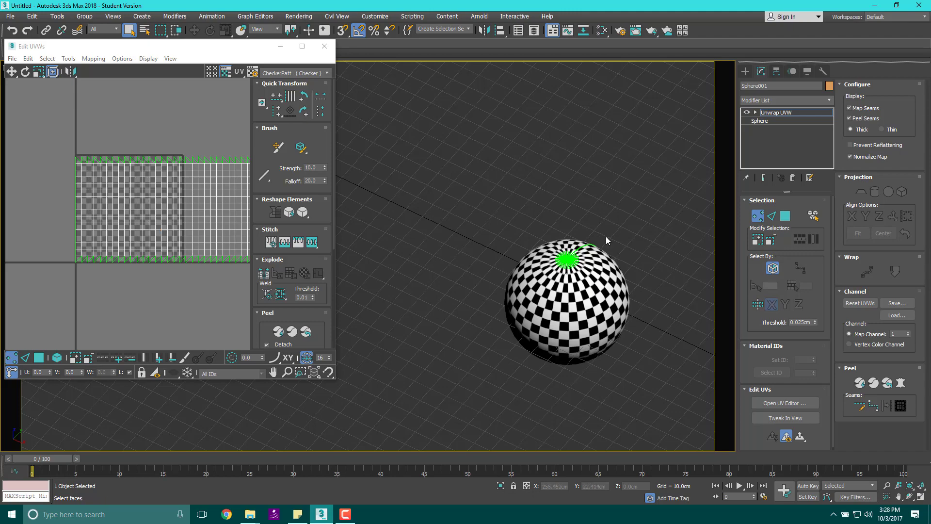
pyautogui.moveTo(491, 246); pyautogui.dragTo(525, 214, button='middle')
pyautogui.scroll(-5, 526, 213)
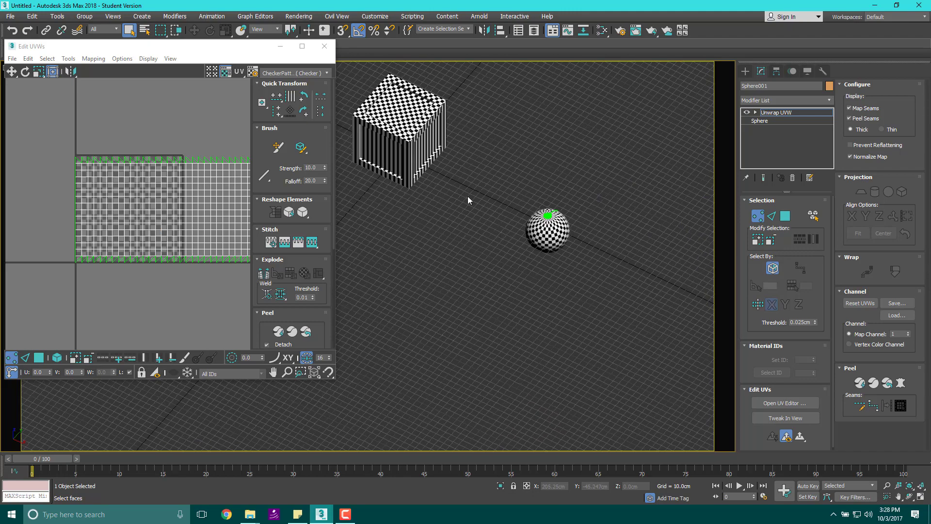
pyautogui.keyDown('alt'); pyautogui.moveTo(467, 196); pyautogui.dragTo(490, 156, button='middle'); pyautogui.keyUp('alt')
pyautogui.moveTo(507, 225); pyautogui.dragTo(507, 265, button='middle')
pyautogui.moveTo(522, 218); pyautogui.dragTo(630, 336)
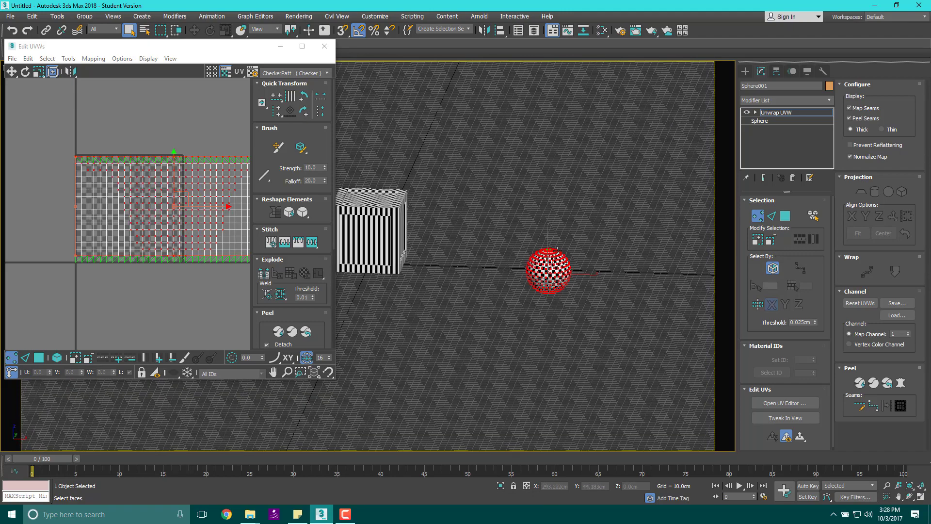
pyautogui.click(746, 72)
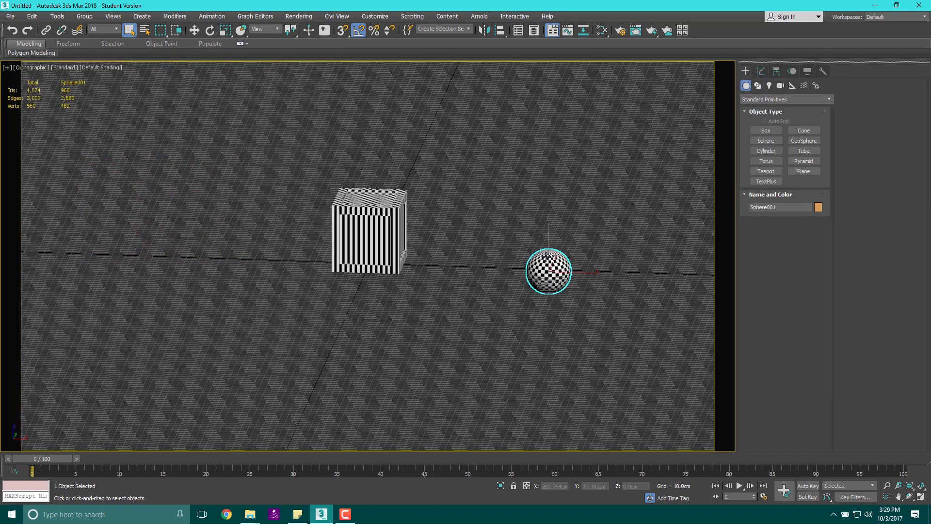
# - Move the sphere closer to the crate and raise it above the grid, to about X 163 cm and Z 47 cm
pyautogui.scroll(3, 568, 261)
pyautogui.press('w')
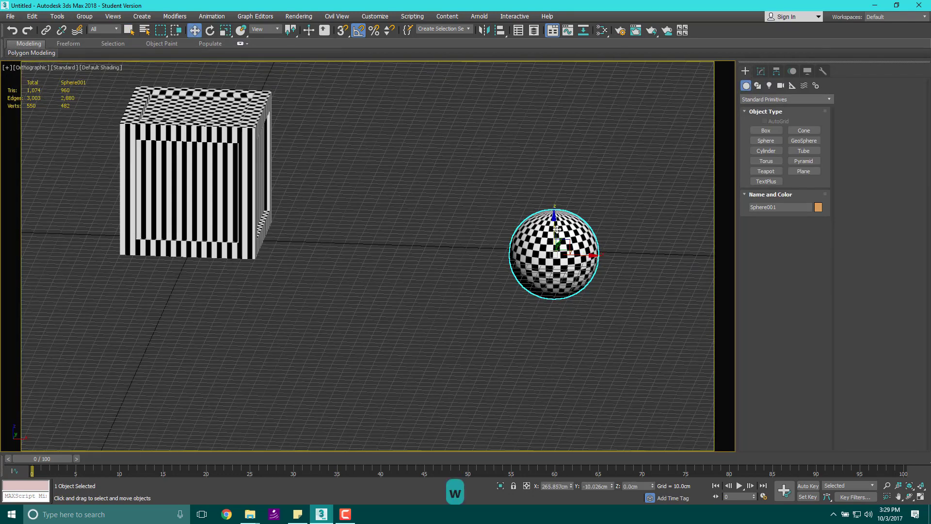
pyautogui.moveTo(562, 164); pyautogui.dragTo(424, 141)
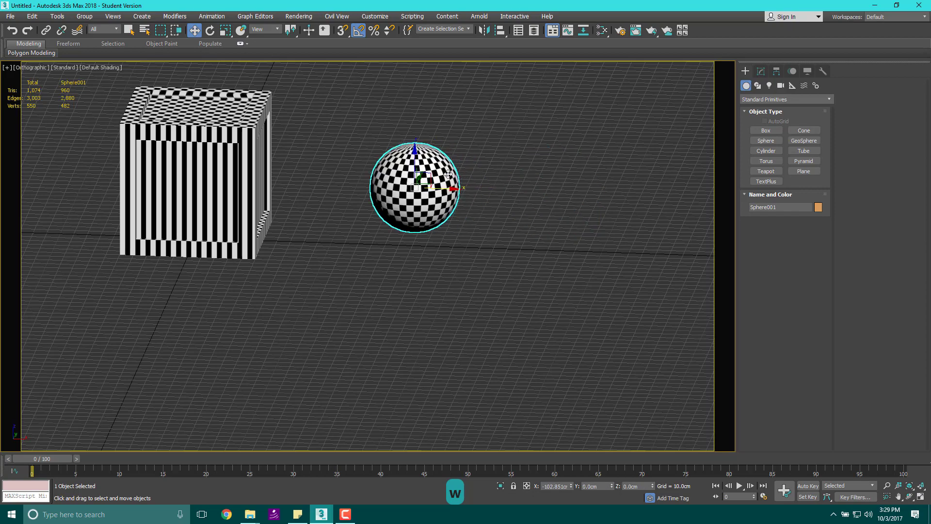
pyautogui.keyDown('alt'); pyautogui.moveTo(519, 154); pyautogui.dragTo(463, 160, button='middle'); pyautogui.keyUp('alt')
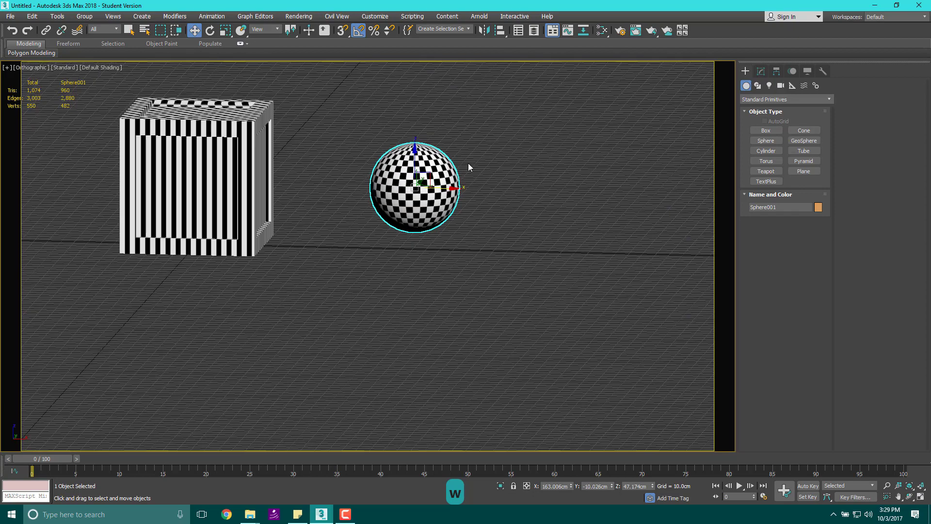
# - Compare the checker pattern on the sphere with the pattern on the crate's top and side faces
pyautogui.scroll(6, 451, 164)
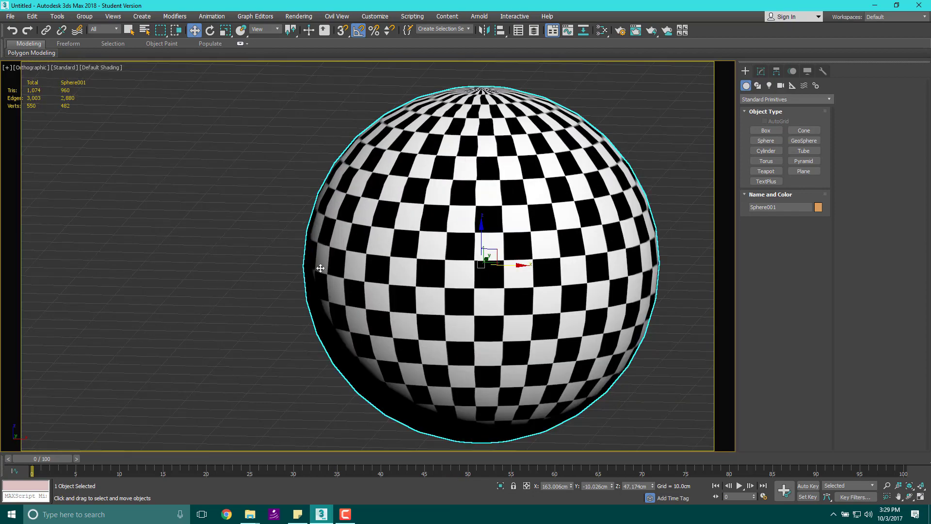
pyautogui.scroll(-5, 518, 271)
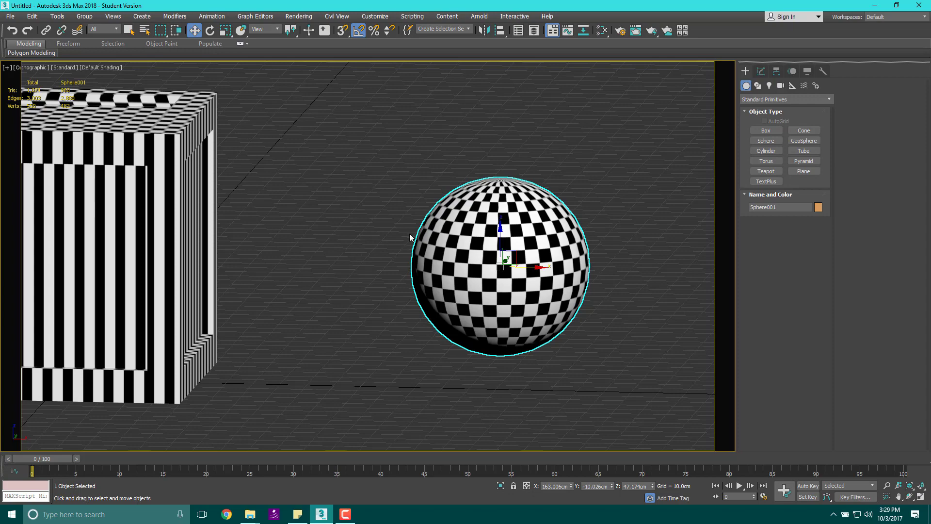
pyautogui.keyDown('alt'); pyautogui.moveTo(572, 188); pyautogui.dragTo(272, 228, button='middle'); pyautogui.keyUp('alt')
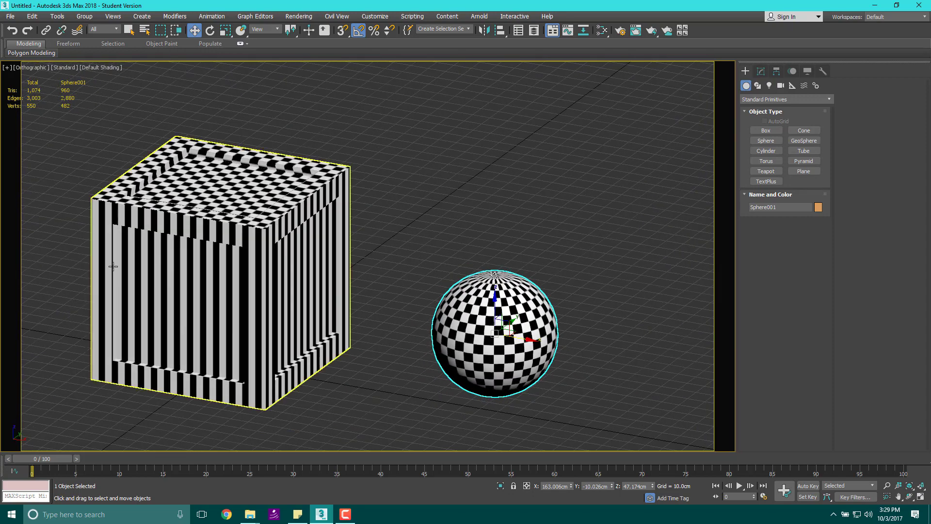
pyautogui.click(257, 240)
pyautogui.scroll(-3, 262, 243)
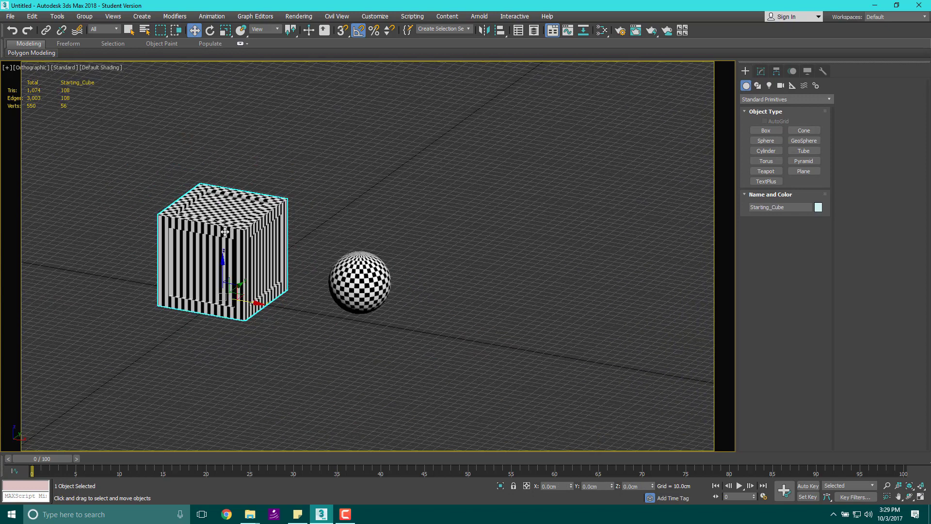
pyautogui.scroll(3, 264, 245)
pyautogui.keyDown('alt'); pyautogui.moveTo(264, 245); pyautogui.dragTo(409, 289, button='middle'); pyautogui.keyUp('alt')
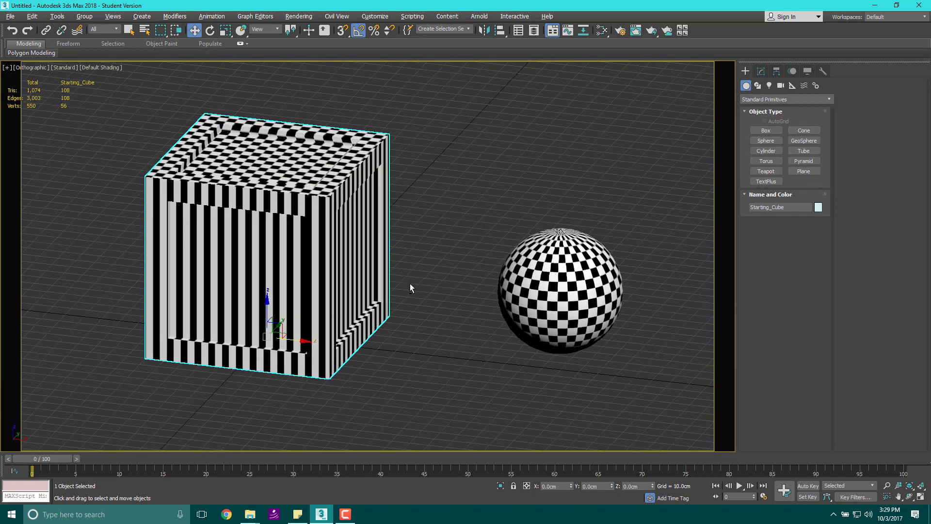
# - Select the crate and examine the checker pattern on its recessed side panels from several angles
pyautogui.click(507, 148)
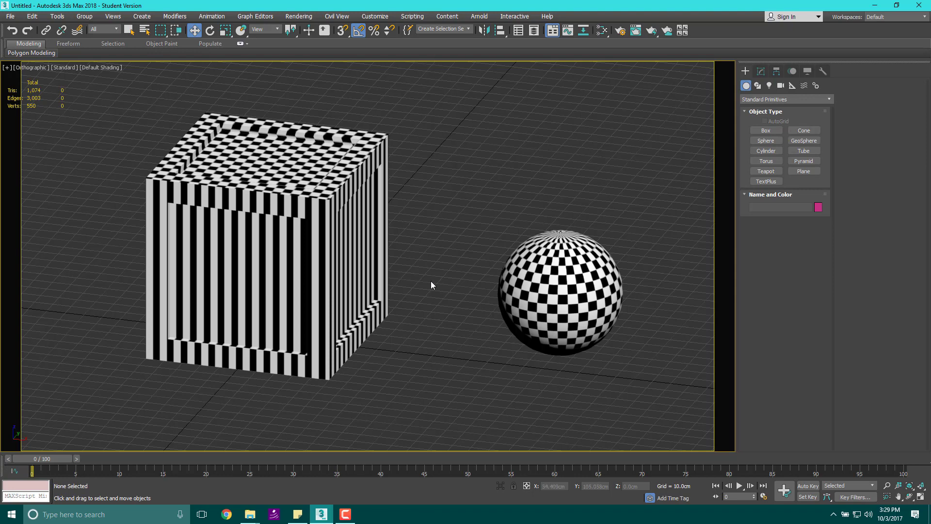
pyautogui.moveTo(451, 244)
pyautogui.keyDown('alt'); pyautogui.mouseDown(button='middle')
pyautogui.moveTo(473, 250)
pyautogui.moveTo(465, 269)
pyautogui.moveTo(427, 261)
pyautogui.moveTo(463, 249)
pyautogui.mouseUp(button='middle'); pyautogui.keyUp('alt')
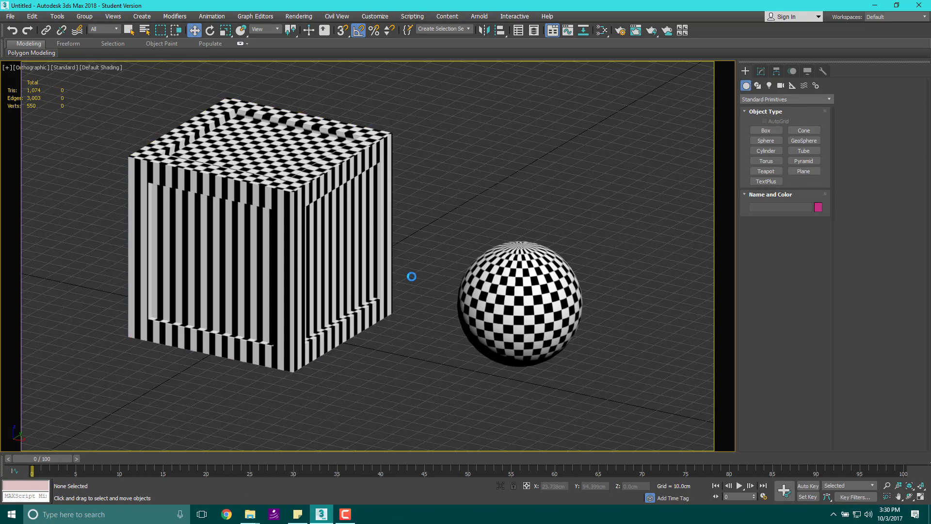
pyautogui.keyDown('alt'); pyautogui.moveTo(456, 301); pyautogui.dragTo(427, 294, button='middle'); pyautogui.keyUp('alt')
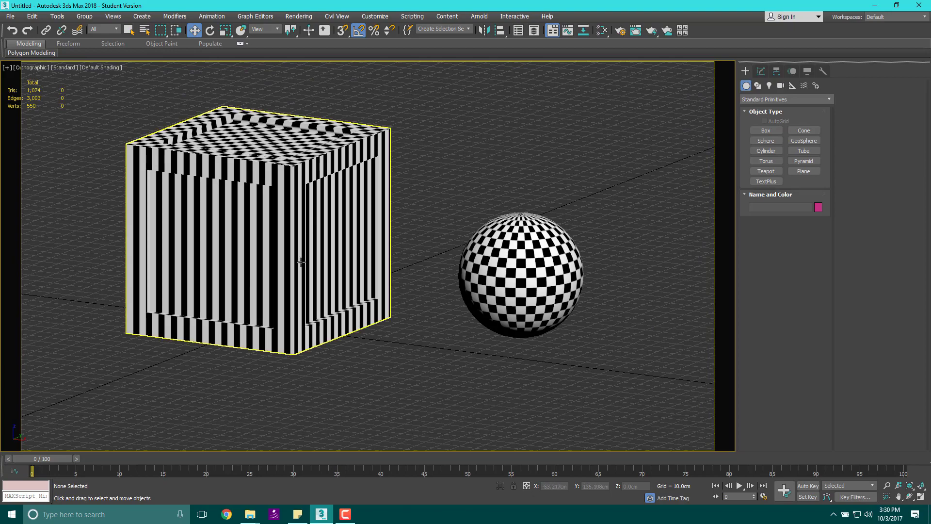
pyautogui.click(241, 239)
pyautogui.keyDown('alt'); pyautogui.moveTo(241, 238); pyautogui.dragTo(344, 200, button='middle'); pyautogui.keyUp('alt')
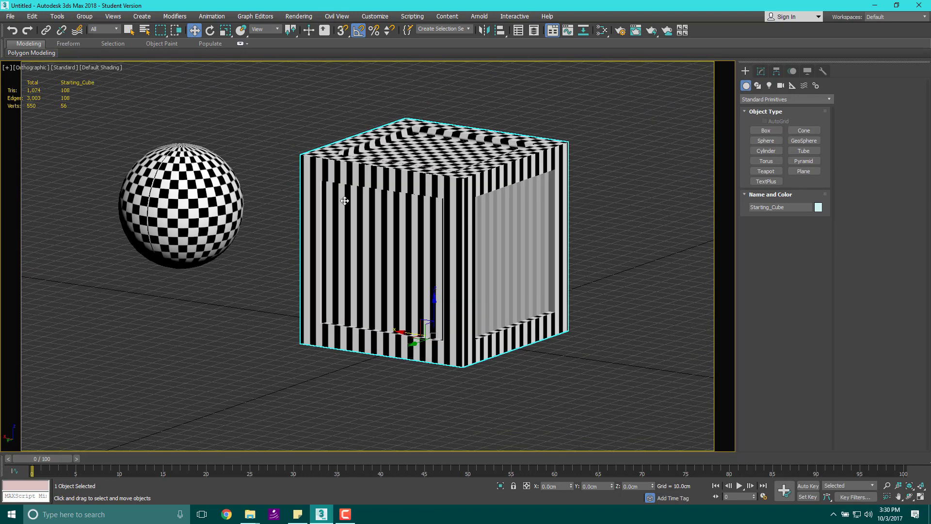